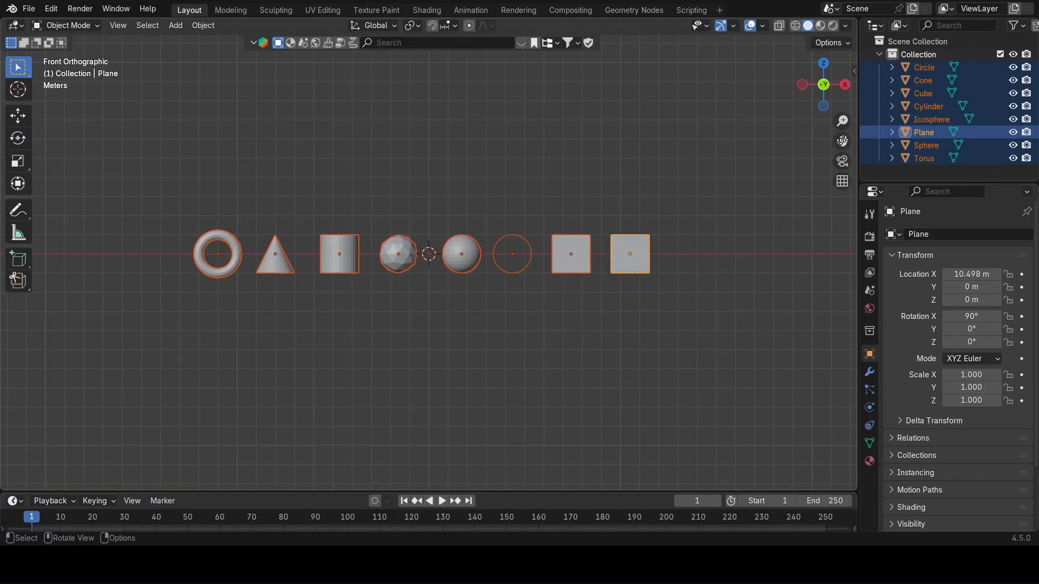
drag(198, 194, 634, 276)
click(617, 275)
click(654, 238)
key(g)
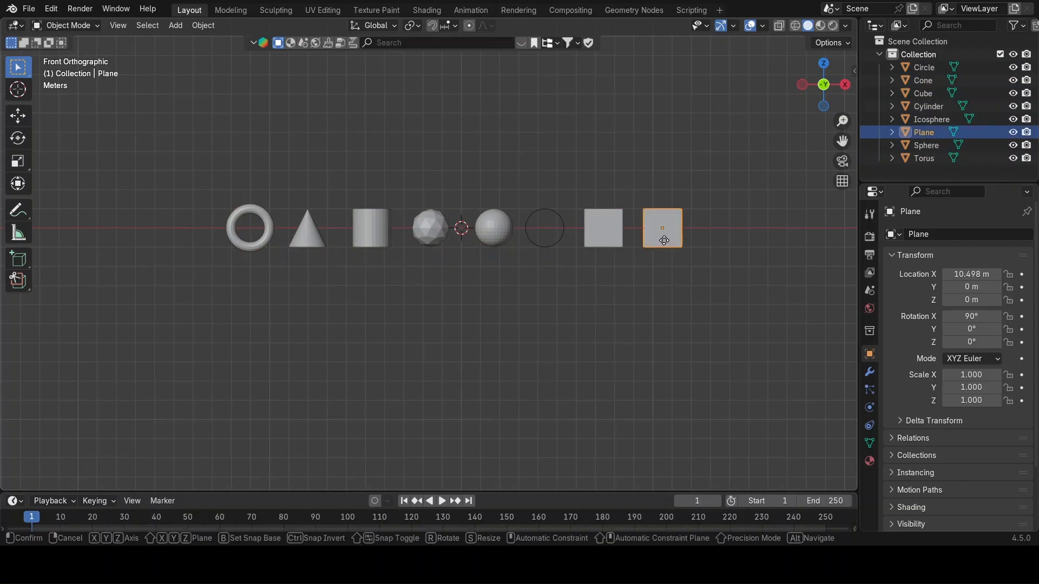
key(y)
right_click(645, 100)
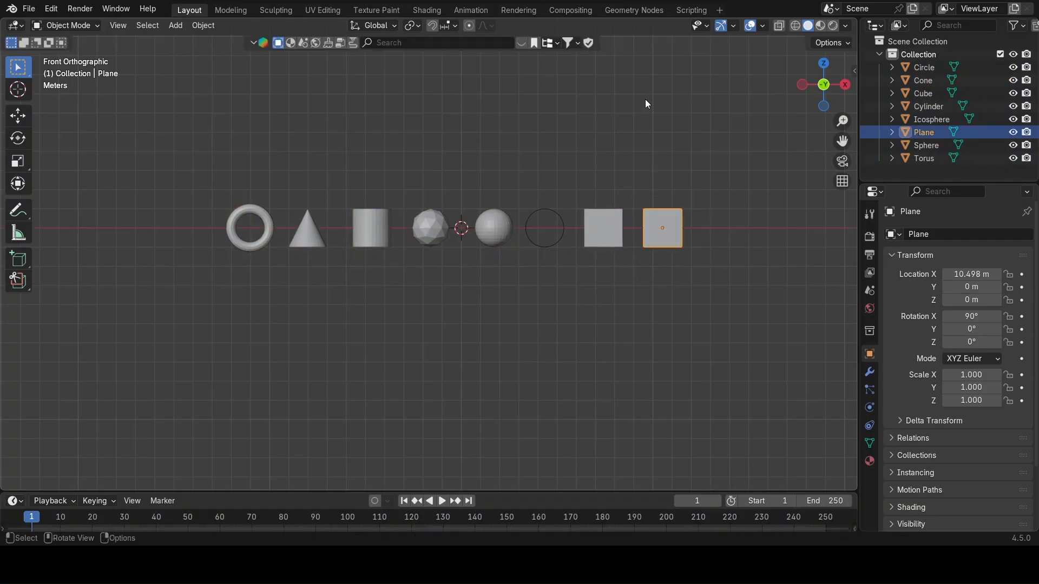
drag(192, 184, 629, 309)
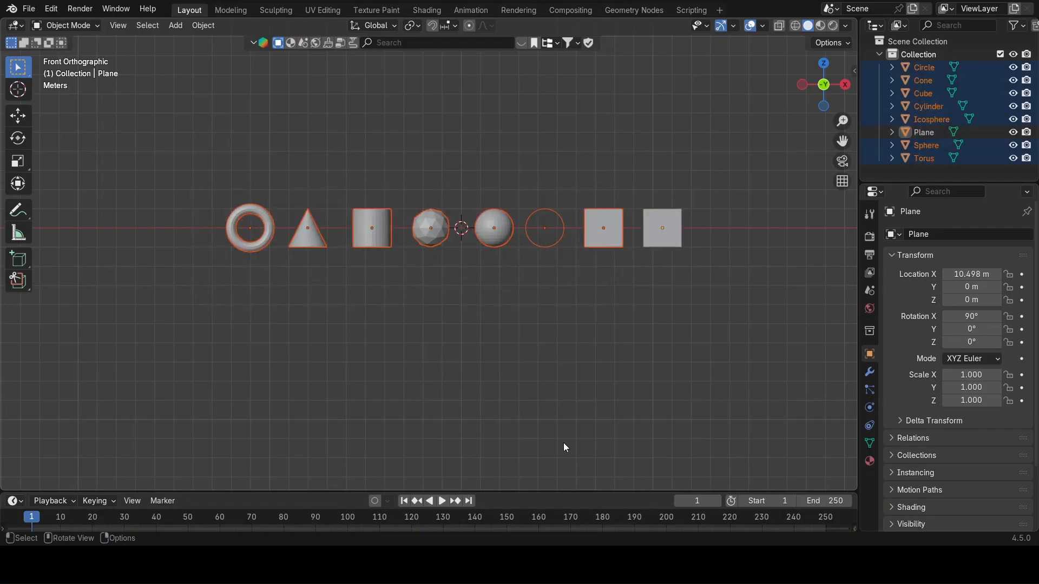
Enable the Screencast Keys display in the 3D viewport.
key(n)
click(850, 301)
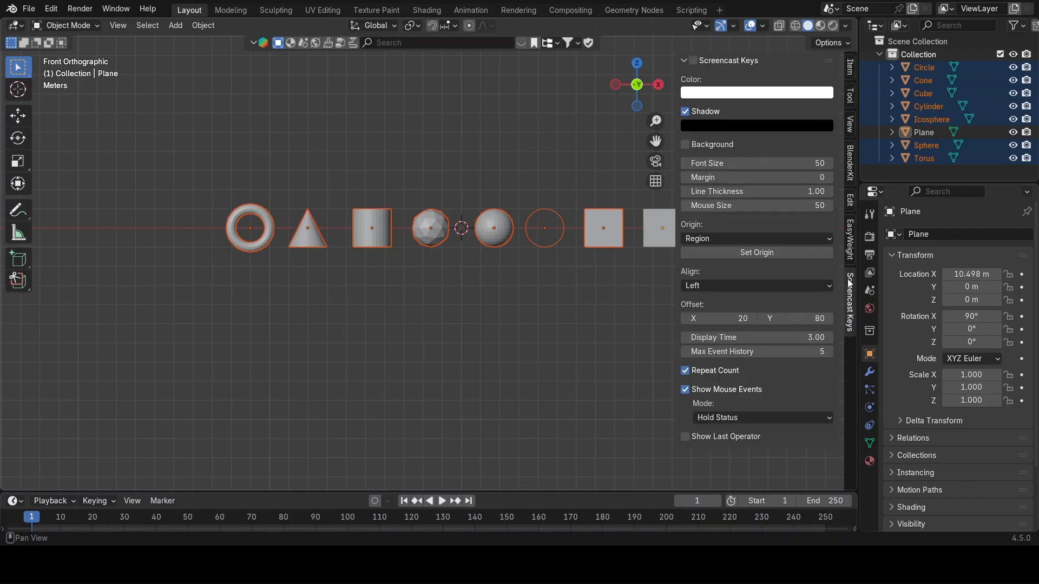
click(692, 61)
key(n)
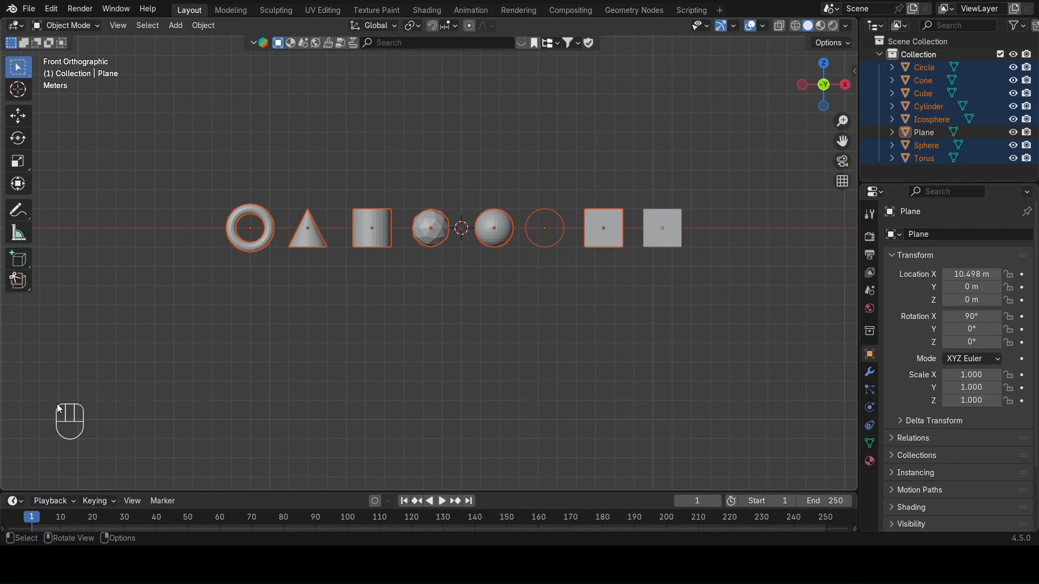
Delete the torus, cone, cylinder, icosphere, sphere, circle and cube, keeping only the plane.
click(180, 203)
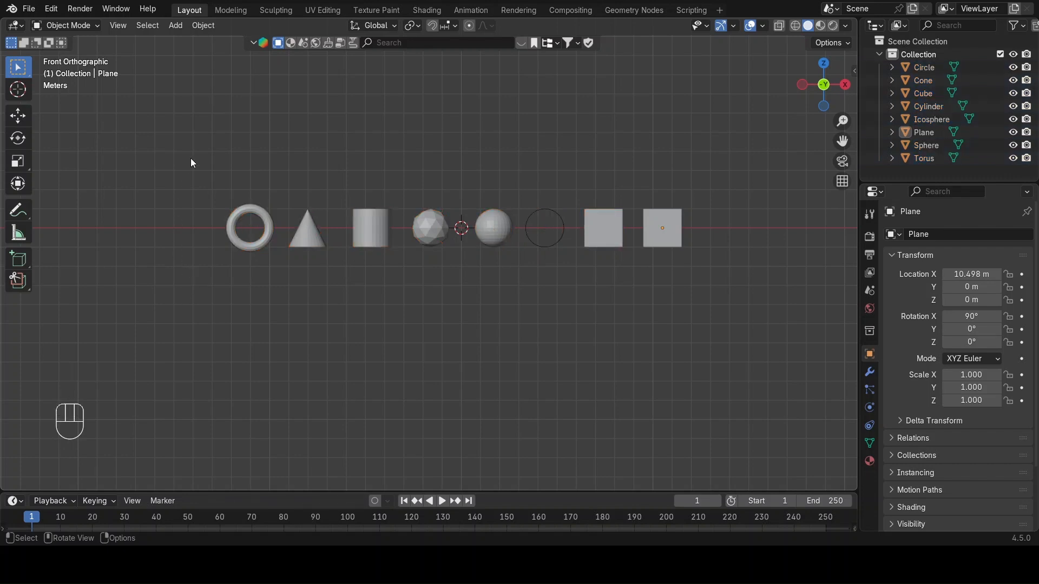
drag(227, 188, 635, 283)
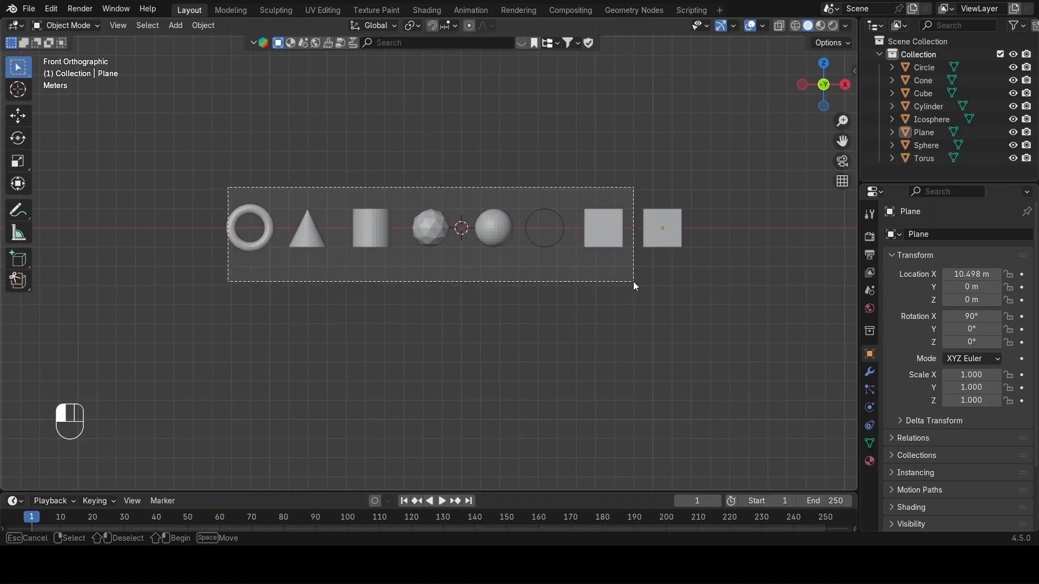
drag(634, 283, 629, 312)
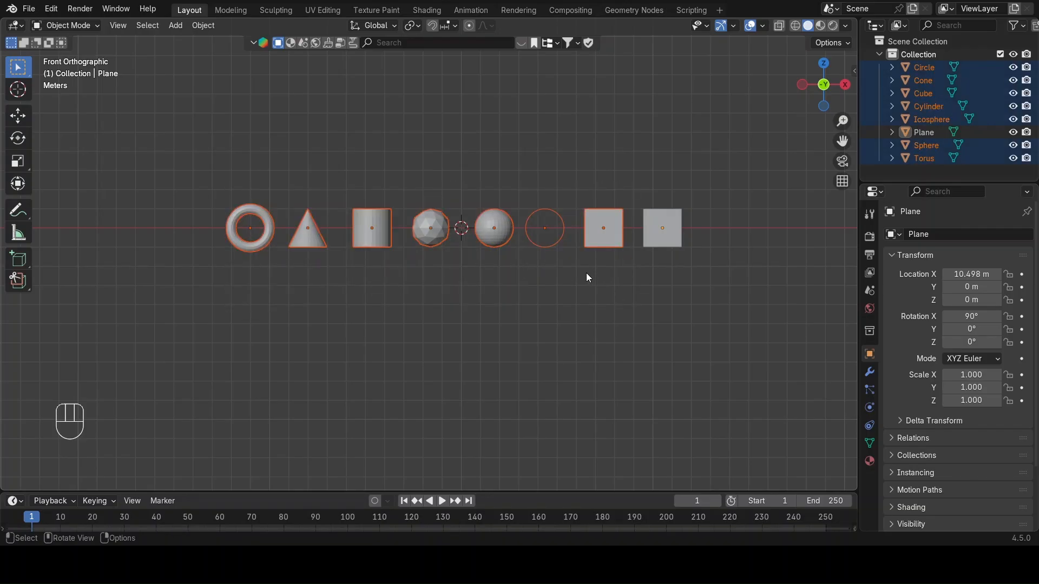
key(Delete)
Move the remaining plane along the X axis close to the world origin, to about X 0.22 m.
drag(601, 204, 681, 289)
key(g)
key(x)
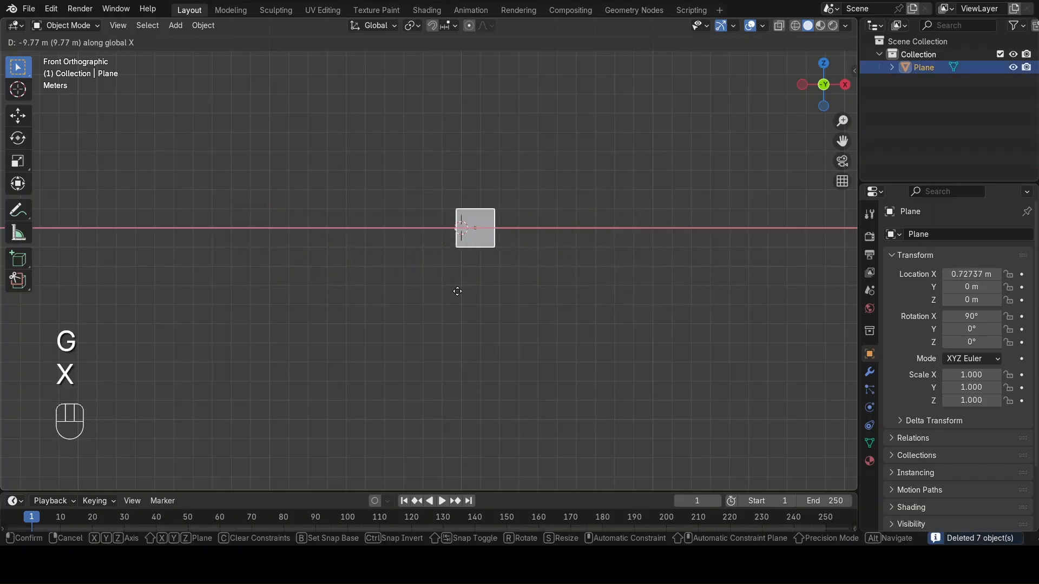
click(472, 295)
key(g)
key(x)
click(494, 294)
mouse_move(503, 320)
middle_down()
mouse_move(488, 373)
mouse_move(402, 384)
mouse_move(492, 316)
middle_up()
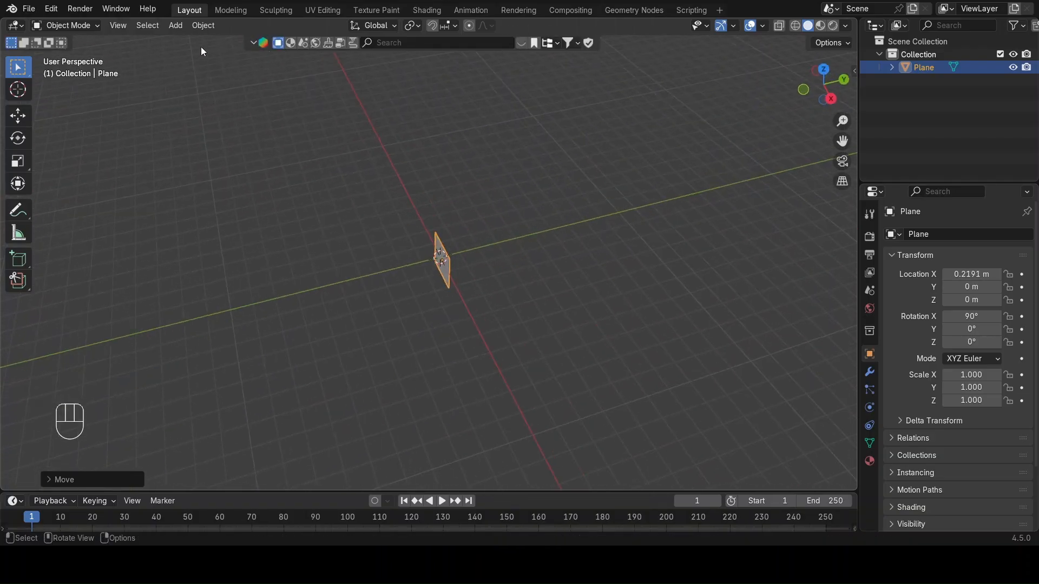
Add a monkey mesh at the world origin and switch to the front view.
click(174, 26)
mouse_move(199, 39)
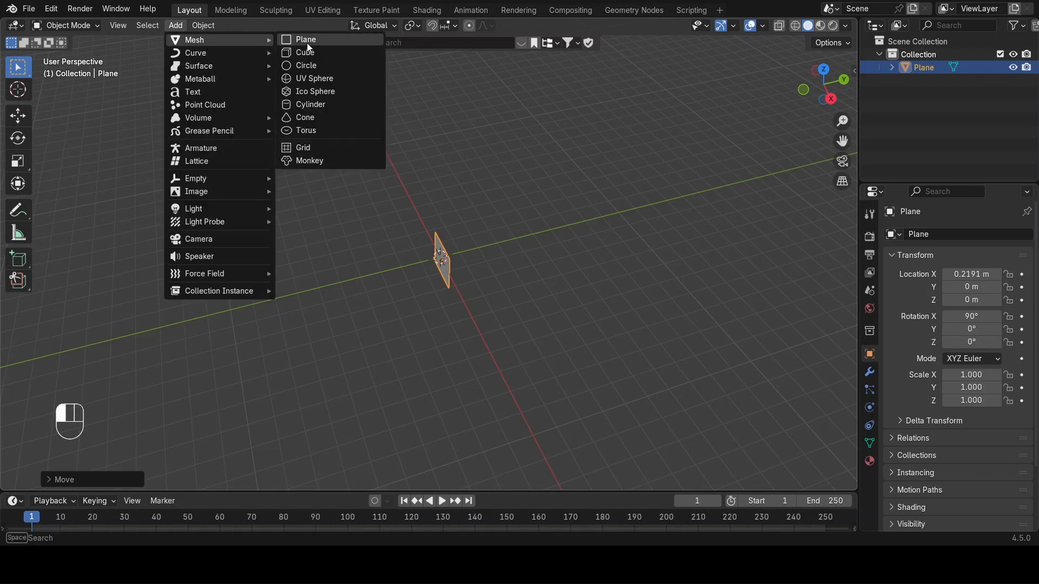
click(319, 161)
scroll(374, 271, up, 10)
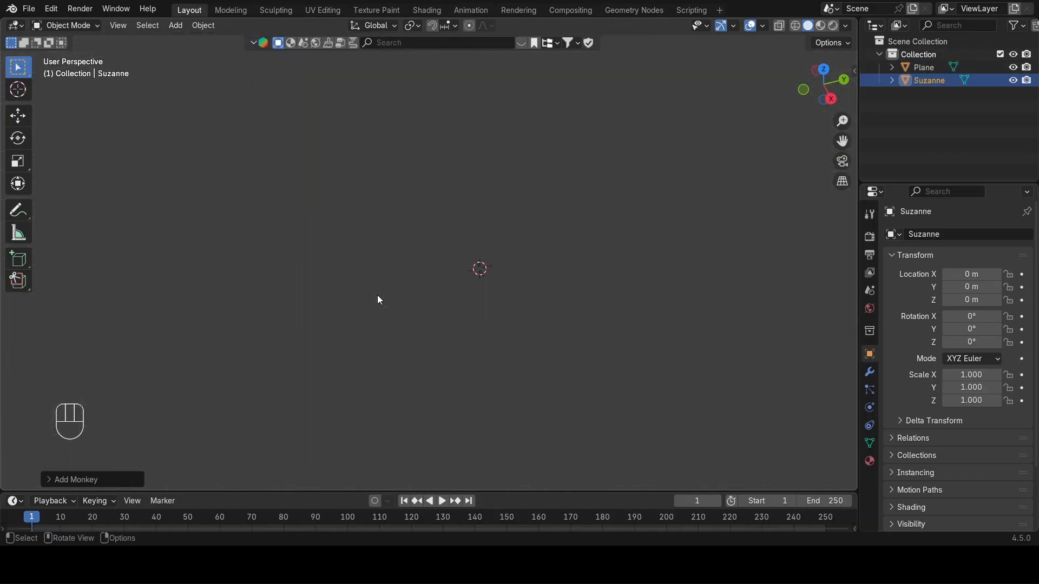
scroll(423, 292, down, 8)
key(KP_1)
scroll(439, 277, up, 4)
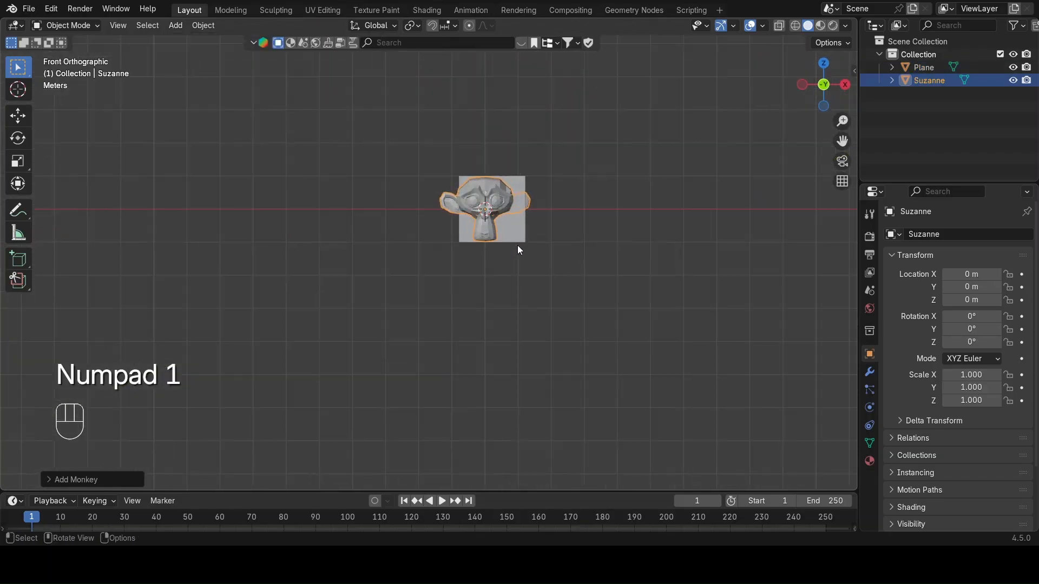
drag(842, 140, 701, 246)
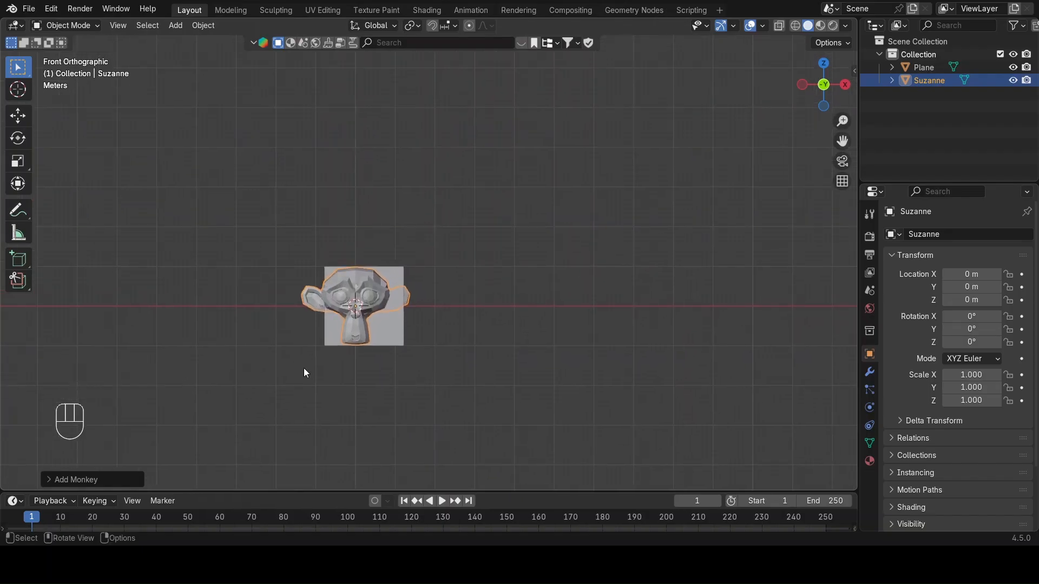
Move the plane along the X axis to about X 5.12 m, clear of the monkey head.
click(381, 346)
key(g)
key(x)
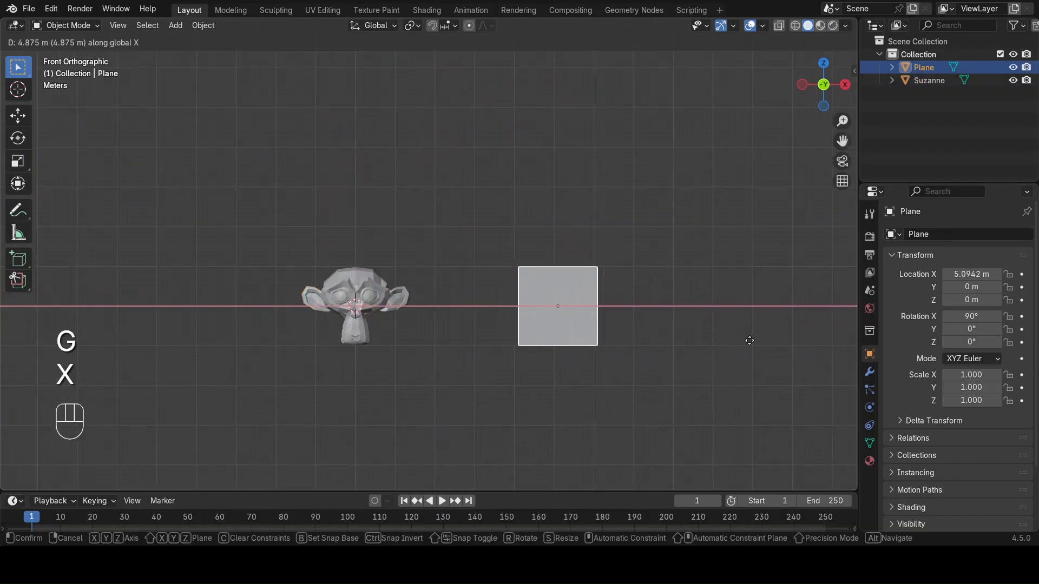
click(747, 343)
scroll(334, 329, up, 3)
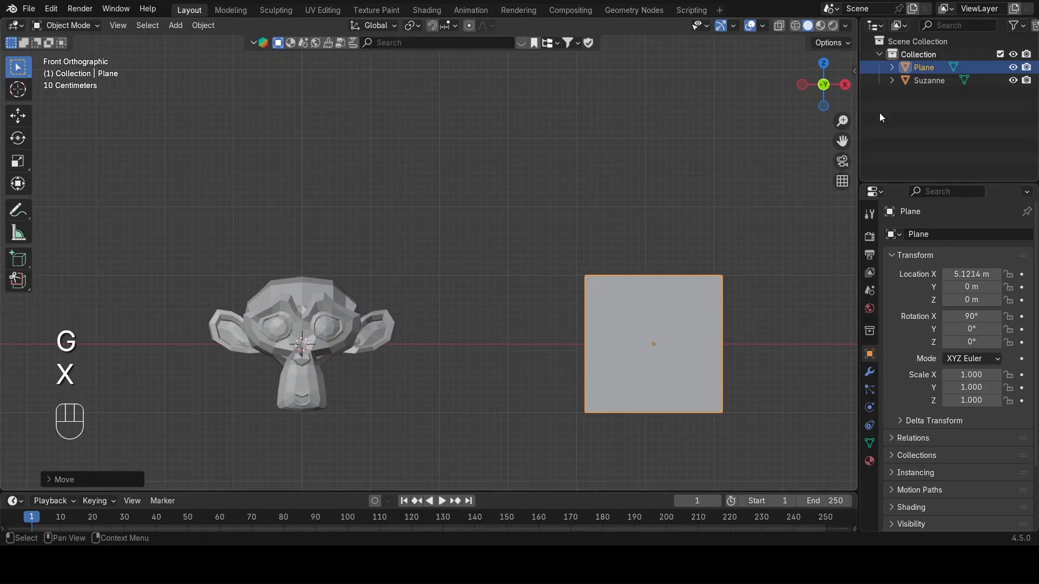
drag(841, 144, 956, 79)
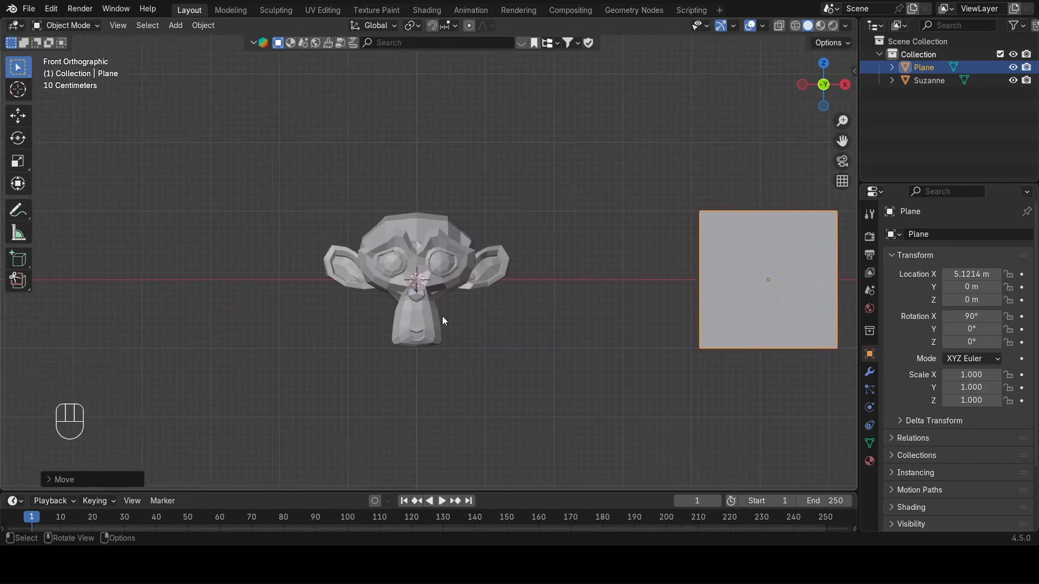
Delete the plane beside the monkey head.
scroll(485, 253, up, 1)
click(426, 293)
middle_drag(438, 300, 487, 278)
scroll(487, 279, up, 4)
scroll(489, 280, down, 10)
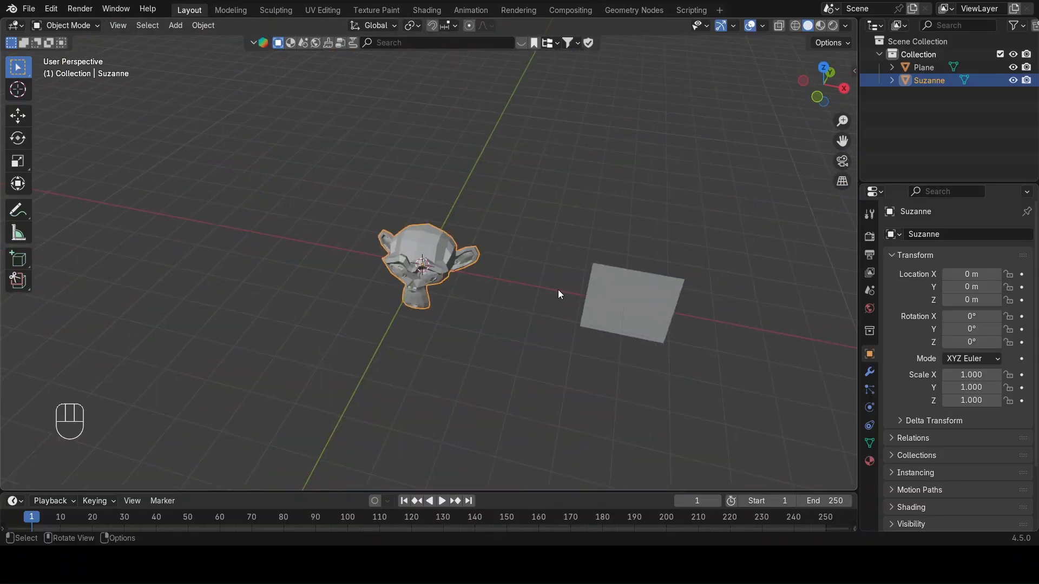
click(619, 294)
key(ctrl+alt+F14)
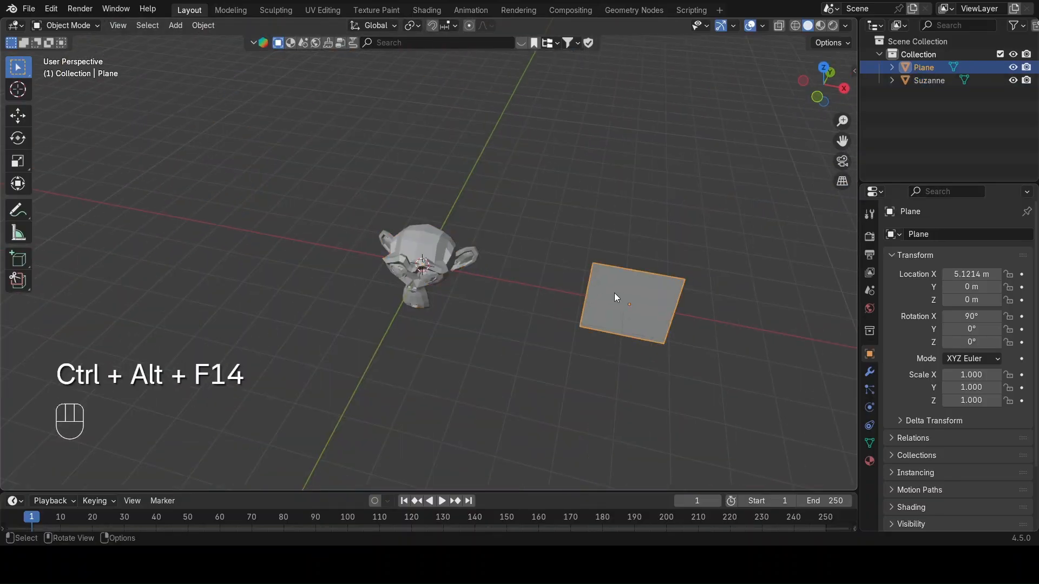
key(Delete)
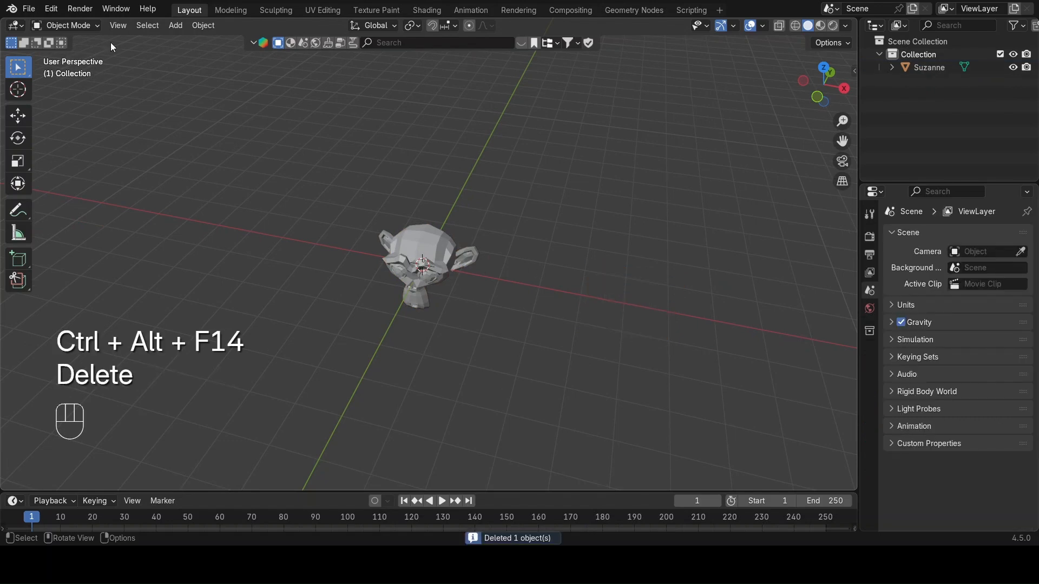
Add a grid mesh and move it along the X axis to about X 3.27 m, beside the monkey head.
click(176, 26)
mouse_move(269, 41)
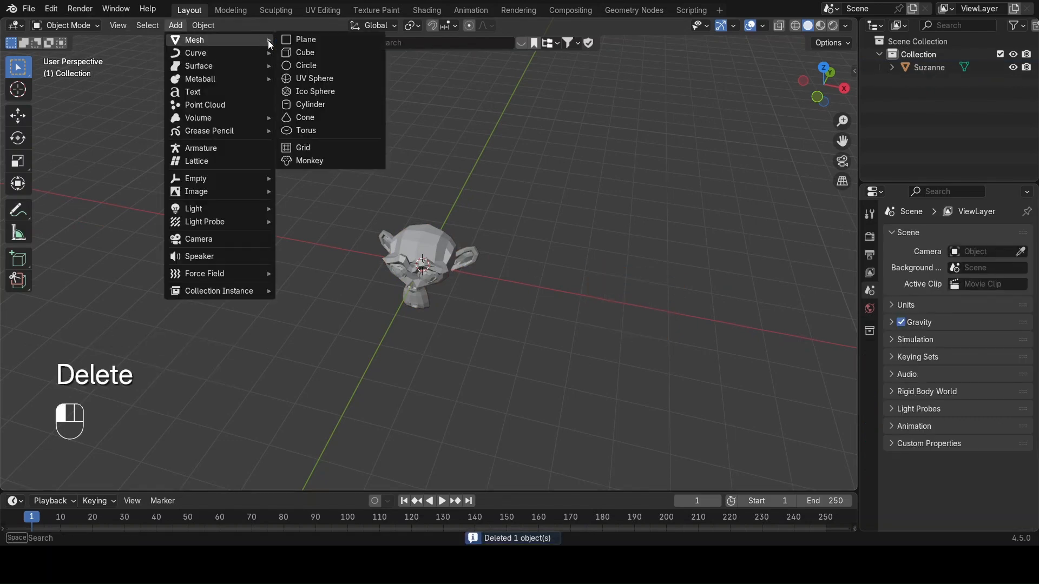
click(323, 146)
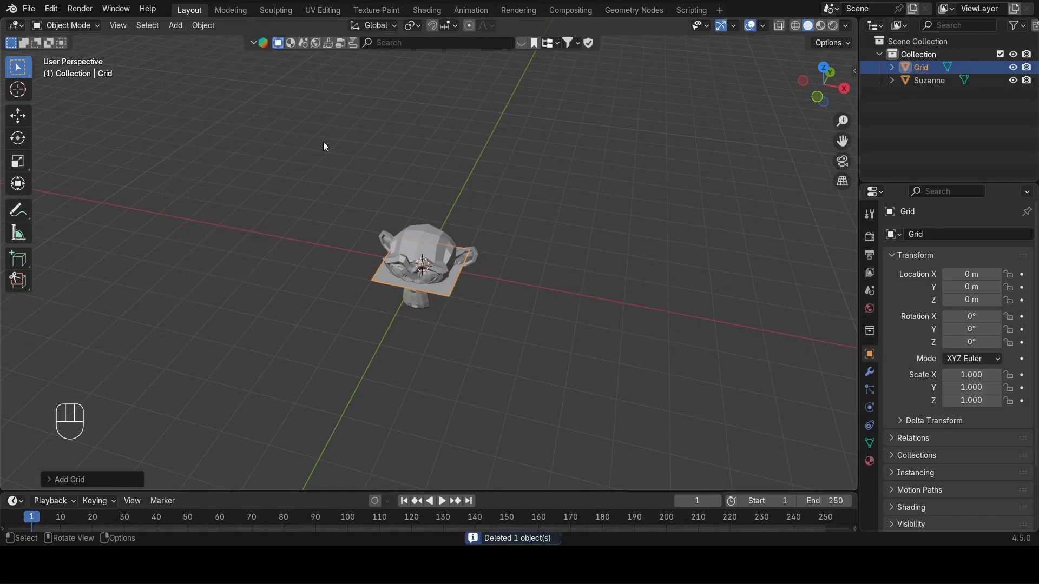
key(r)
key(x)
right_click(513, 285)
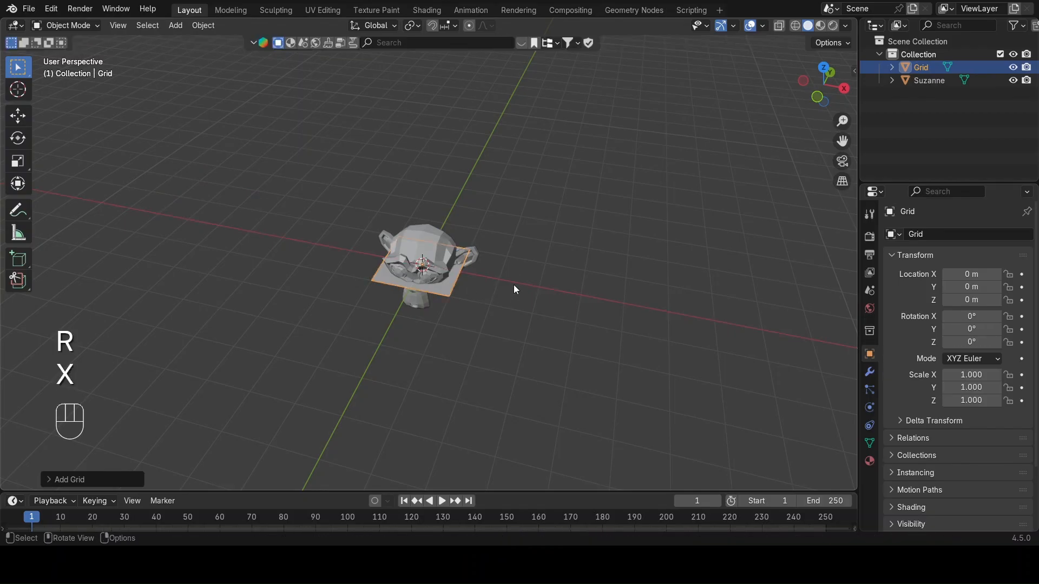
key(g)
key(x)
click(638, 339)
Rotate the grid 90° about the X axis so that it stands upright.
key(r)
key(x)
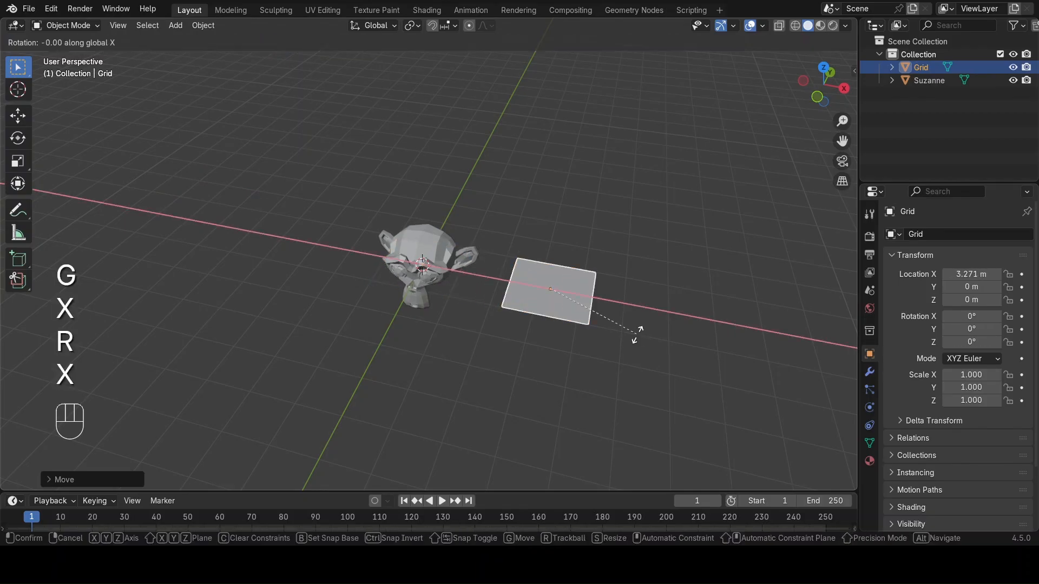
key(KP_9)
key(KP_0)
click(635, 332)
scroll(521, 343, up, 4)
middle_drag(521, 343, 620, 313)
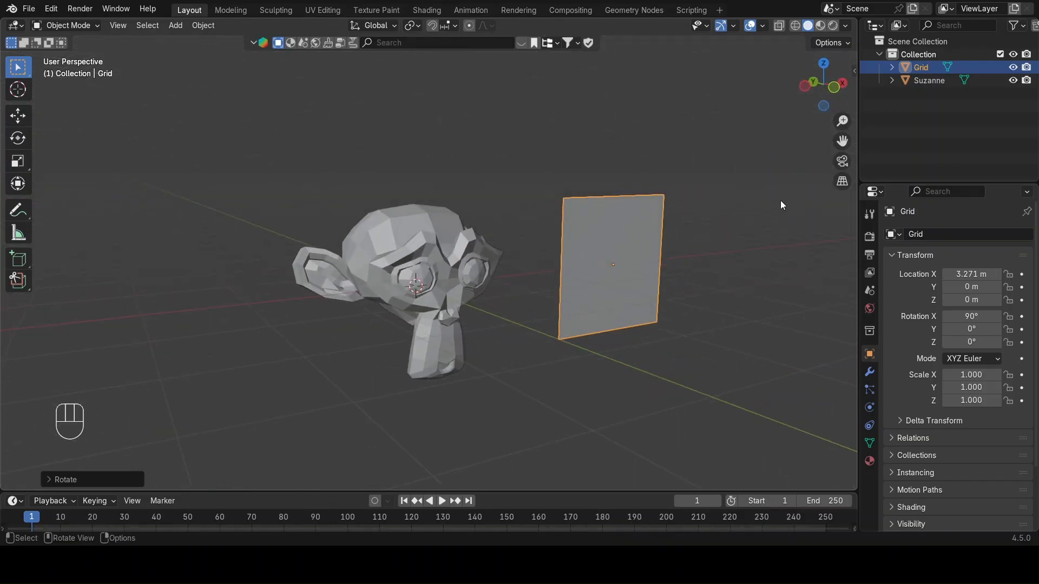
Delete the upright grid beside the monkey head.
drag(842, 140, 796, 149)
middle_drag(763, 306, 722, 305)
scroll(722, 305, up, 3)
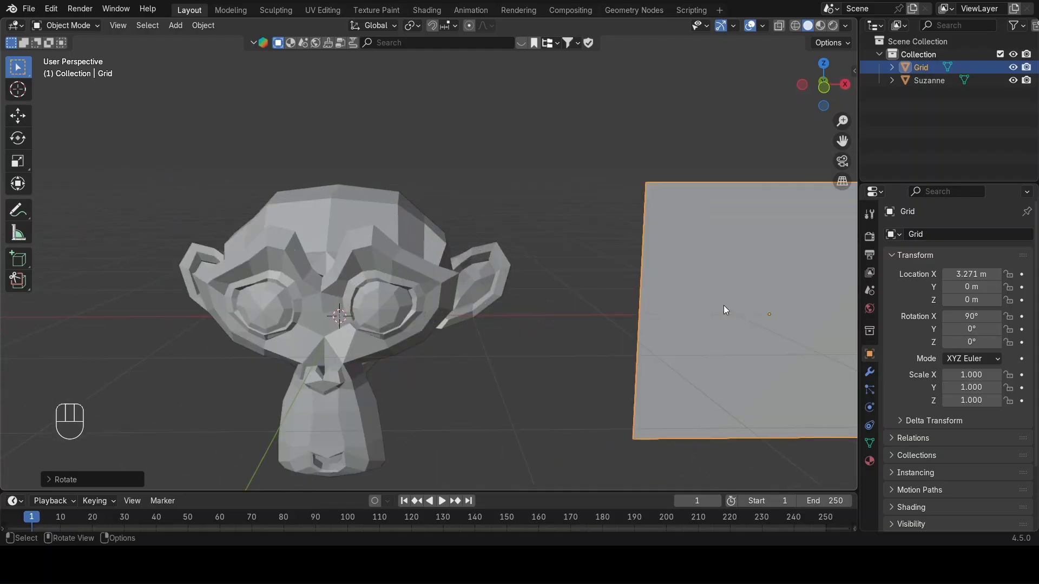
scroll(722, 305, down, 3)
key(Delete)
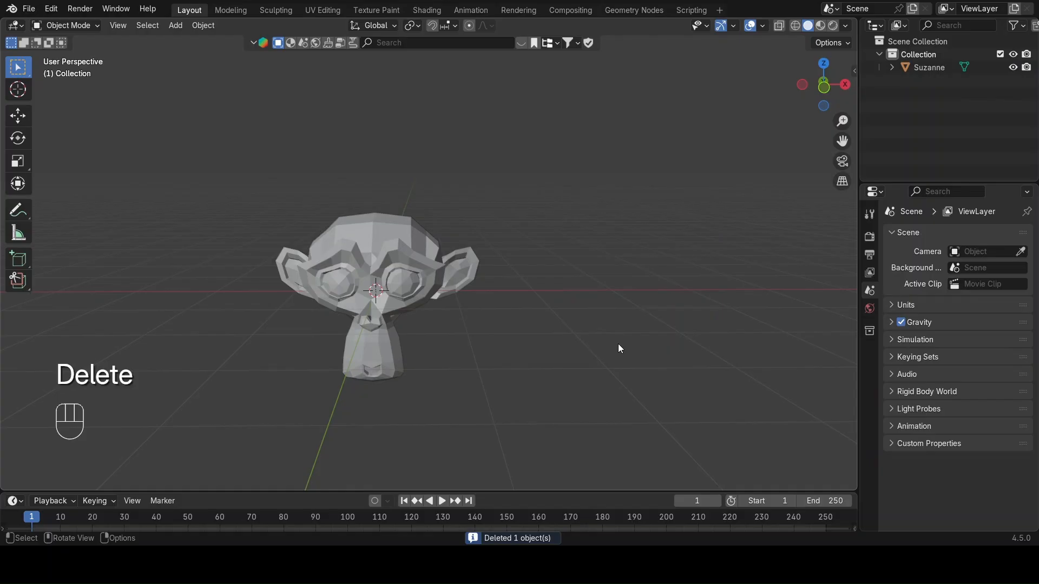
Move the monkey head up along the Z axis to about Z 1.04 m.
click(448, 274)
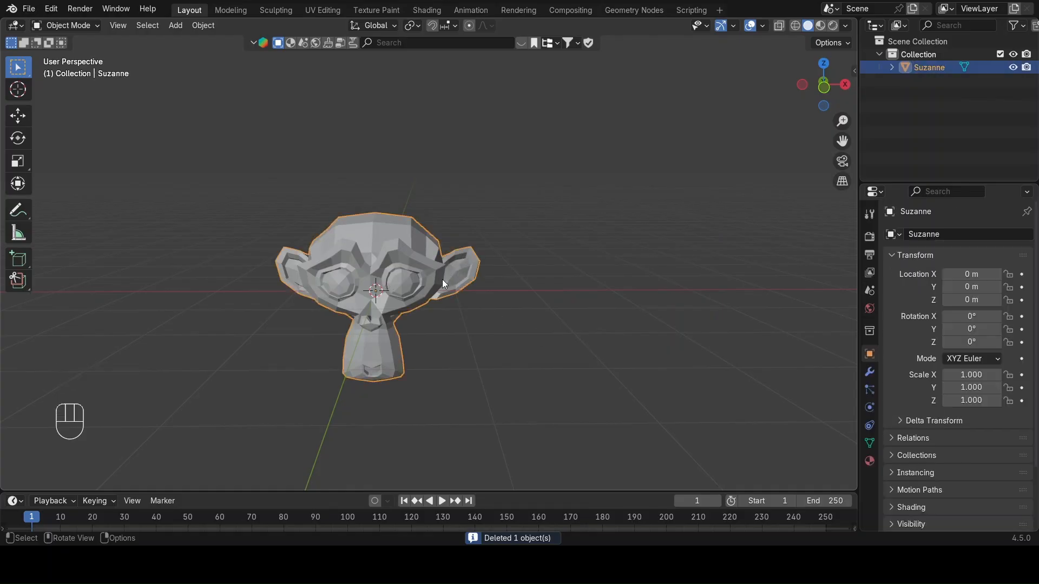
key(g)
key(z)
click(498, 201)
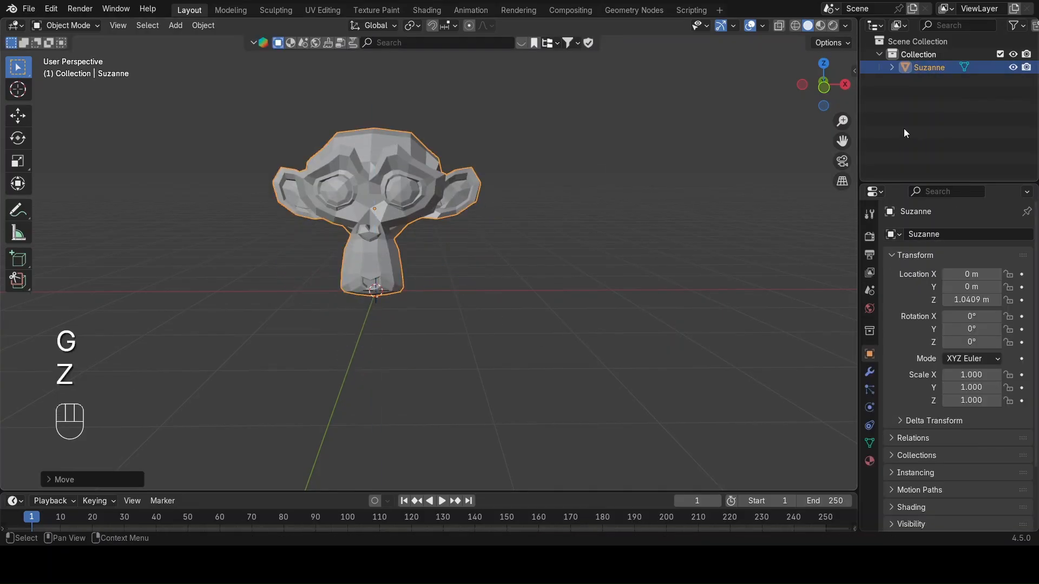
middle_drag(745, 215, 712, 237)
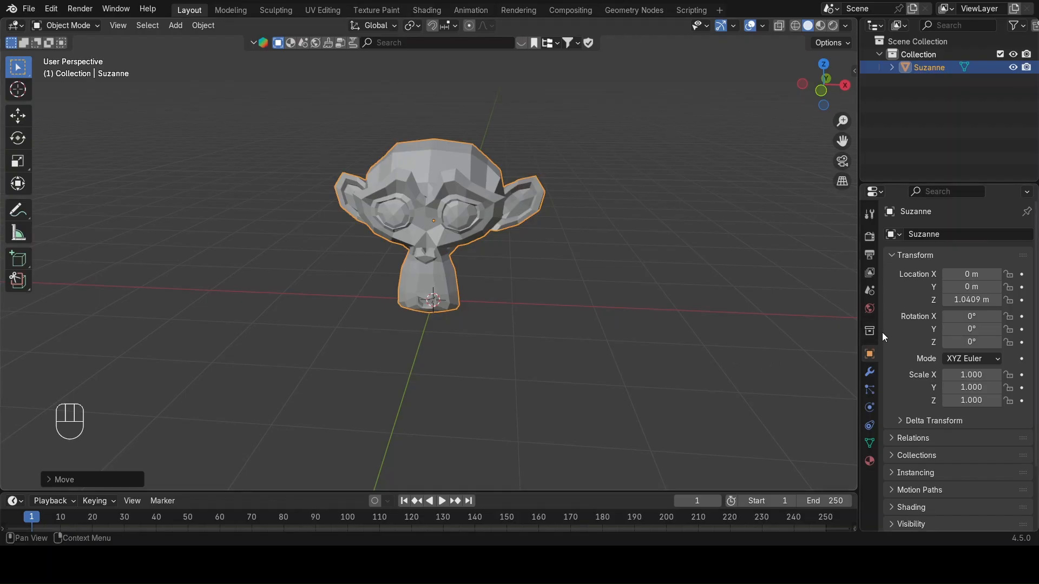
Add a Subdivision Surface modifier to the monkey head.
click(869, 371)
click(943, 233)
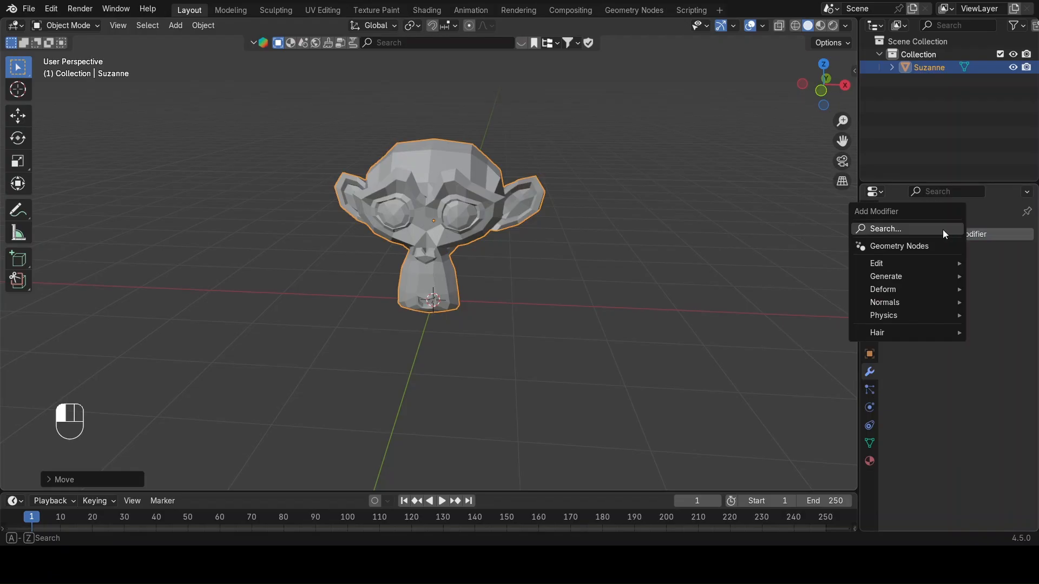
mouse_move(941, 277)
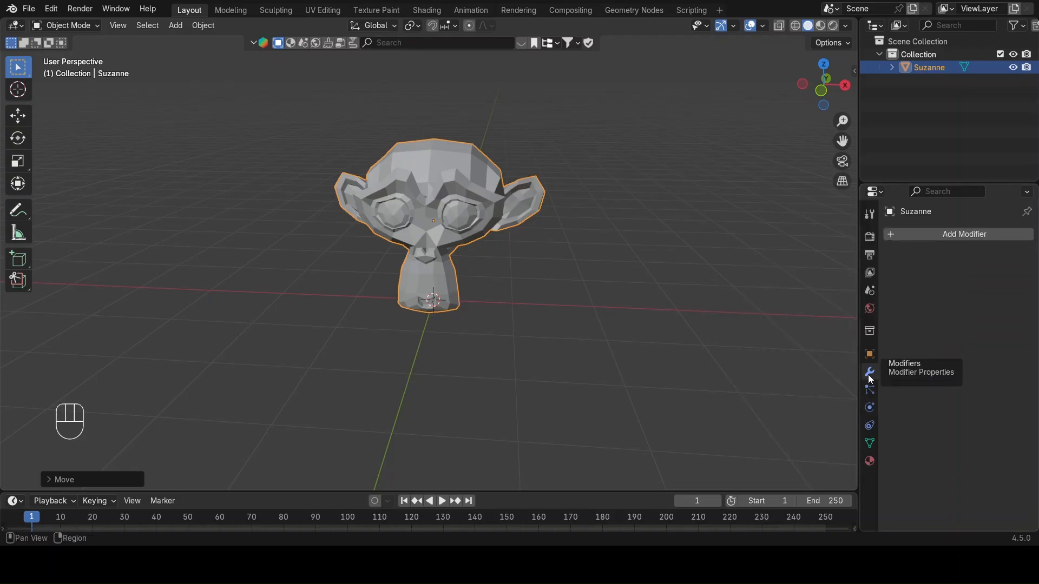
click(937, 238)
mouse_move(911, 285)
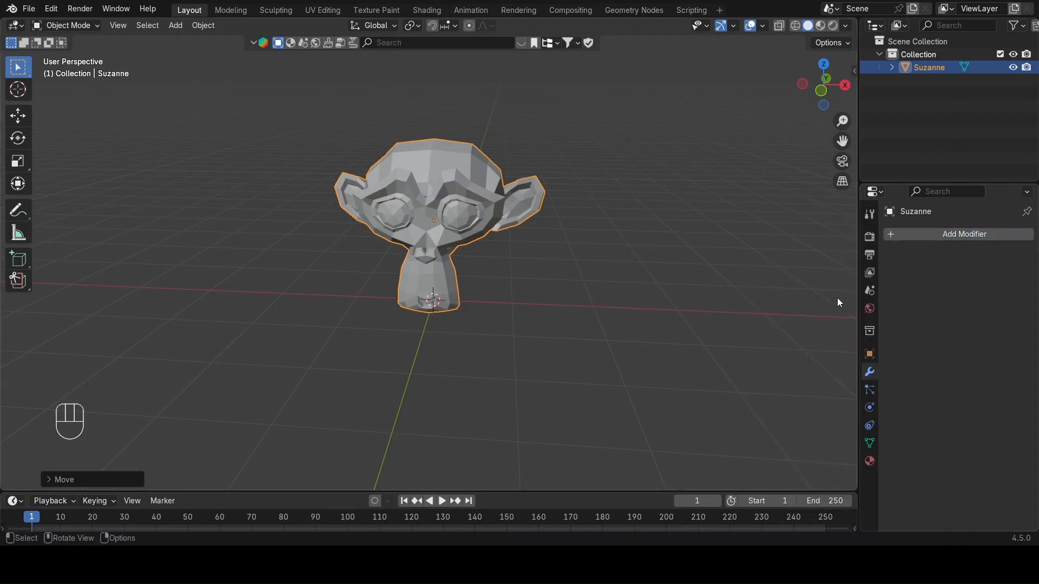
click(937, 234)
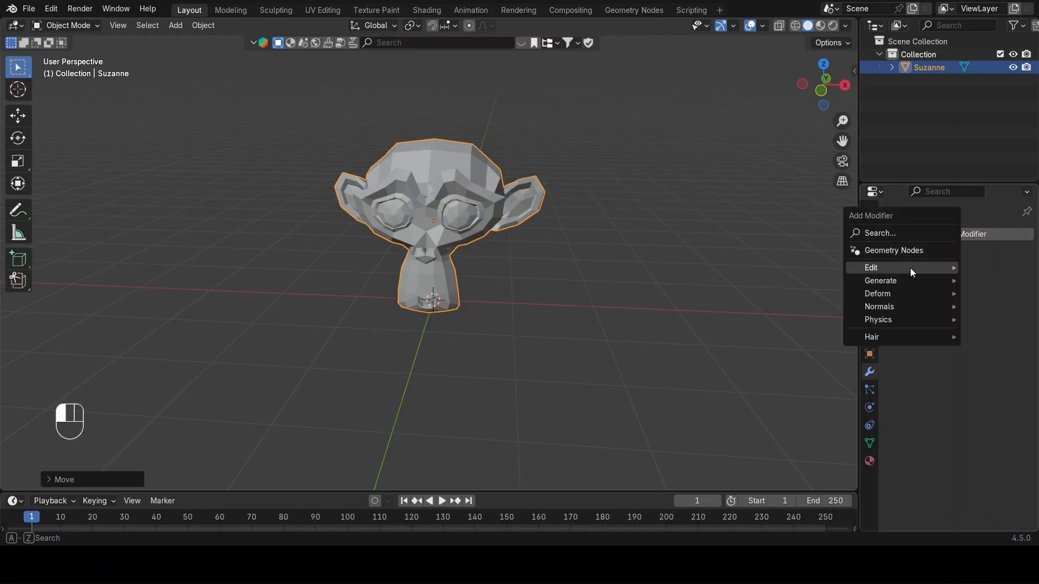
mouse_move(901, 278)
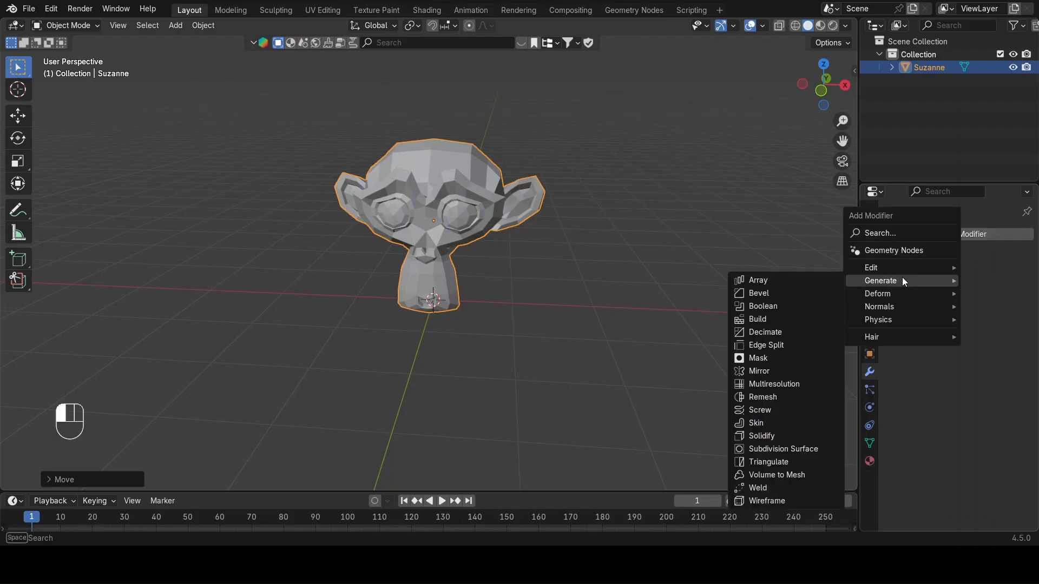
click(803, 449)
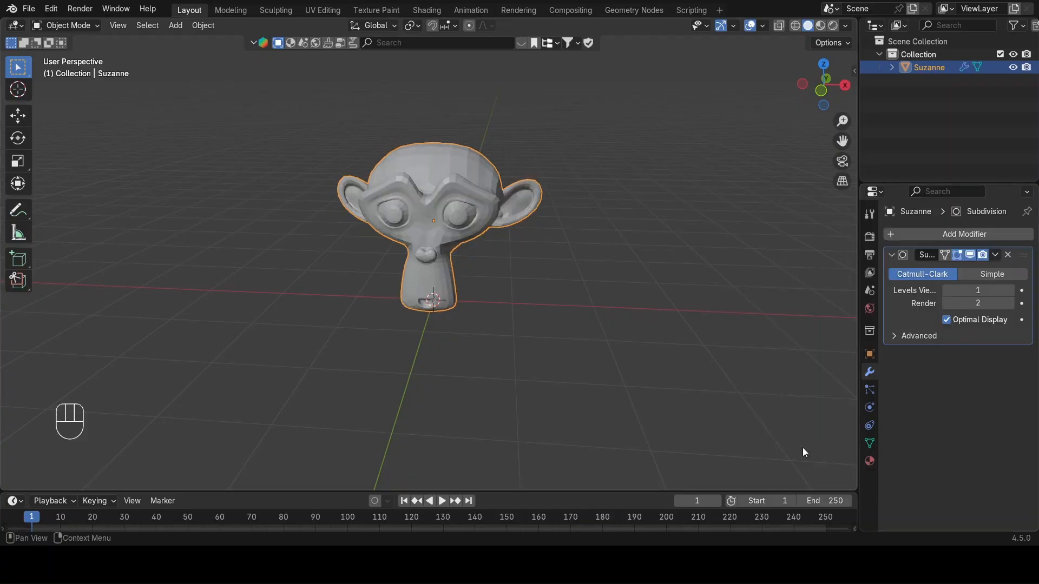
Examine the subdivided monkey head from several sides, both close up and at a distance.
middle_drag(326, 230, 516, 275)
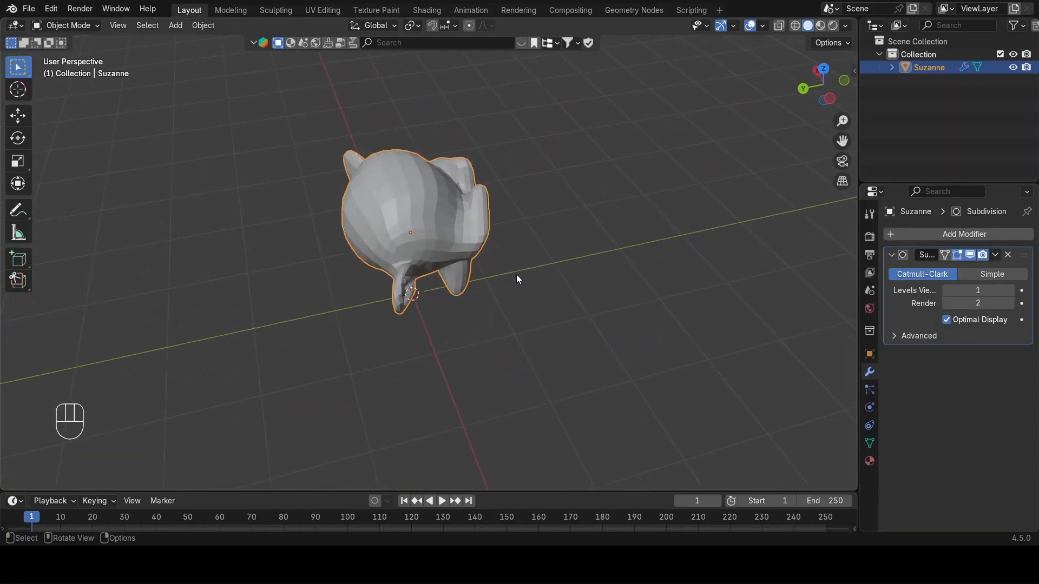
scroll(366, 185, up, 11)
scroll(384, 183, down, 5)
middle_drag(385, 182, 507, 178)
scroll(517, 186, down, 12)
scroll(544, 235, up, 7)
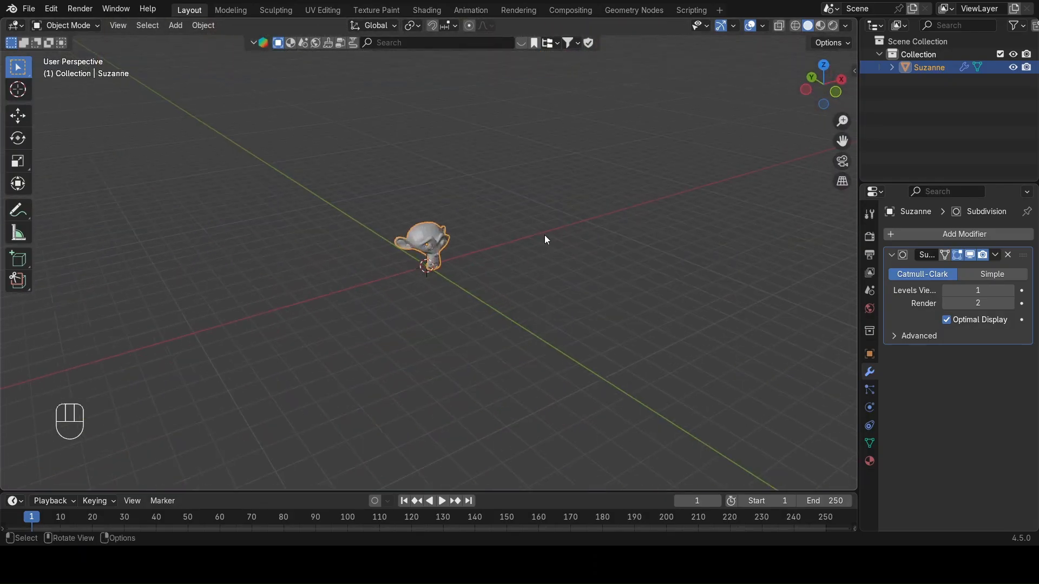
middle_drag(725, 292, 512, 305)
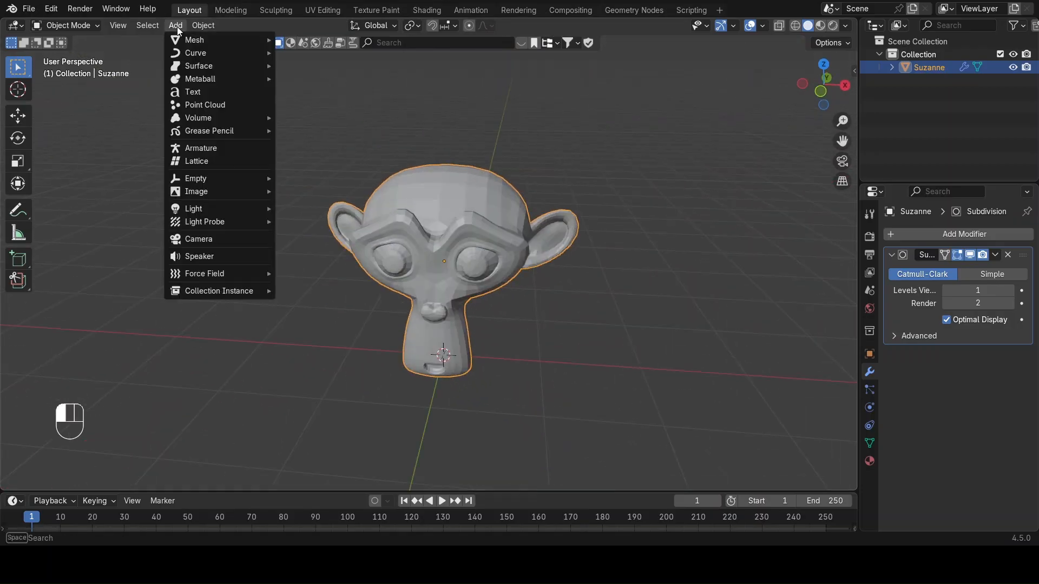
Move the subdivided monkey head along the positive X axis, away from the world origin.
key(g)
key(x)
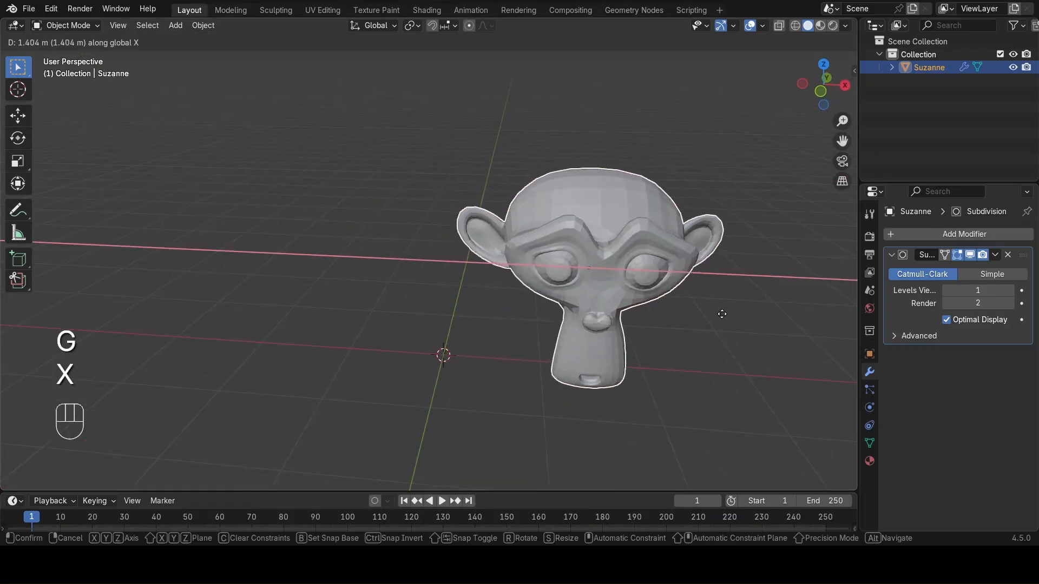
click(768, 315)
Add a second monkey mesh at the origin and raise it along the Z axis to about the subdivided head's height.
click(176, 26)
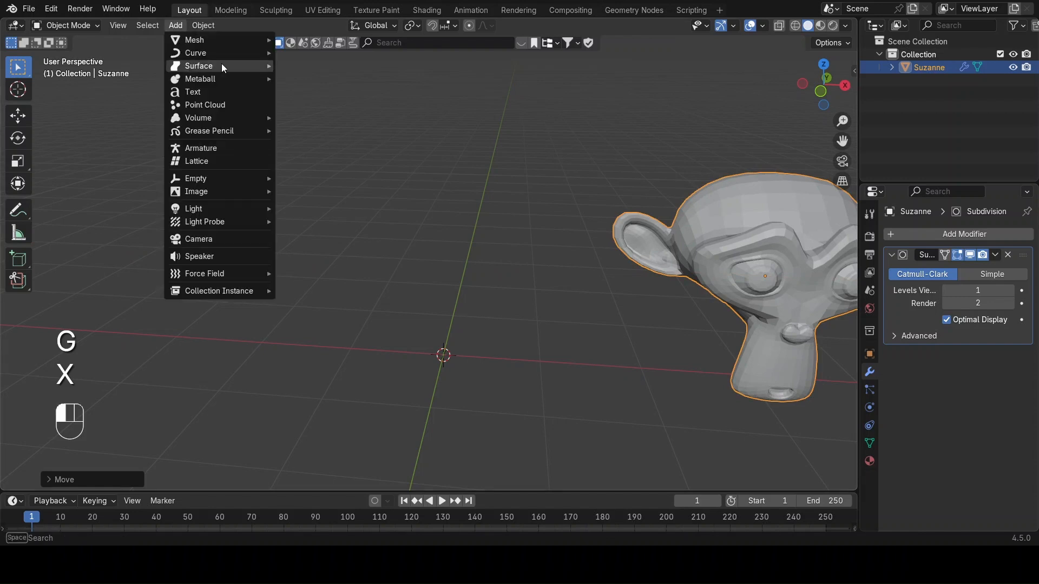
mouse_move(231, 40)
click(329, 161)
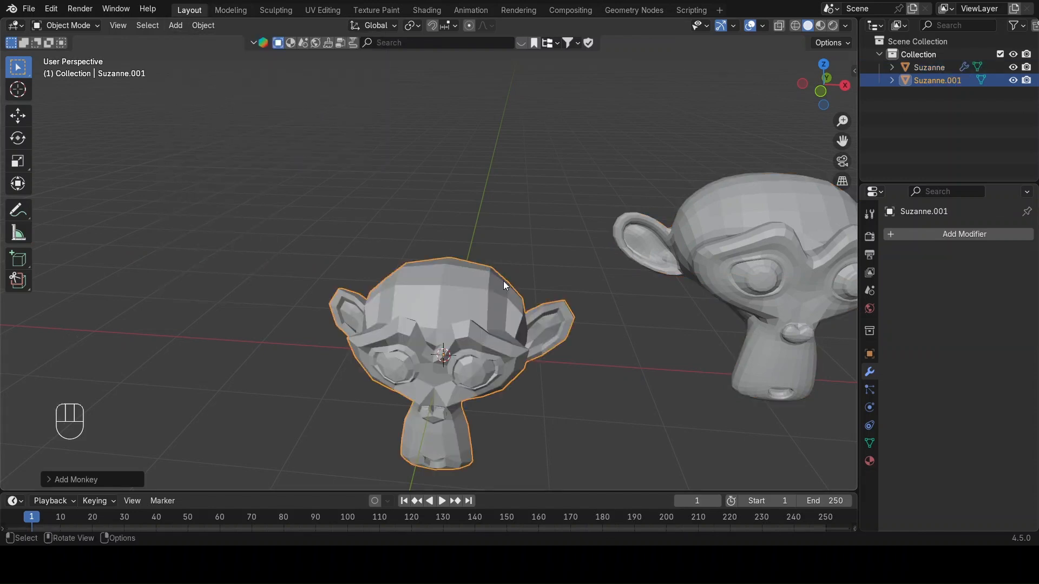
key(g)
key(z)
click(560, 241)
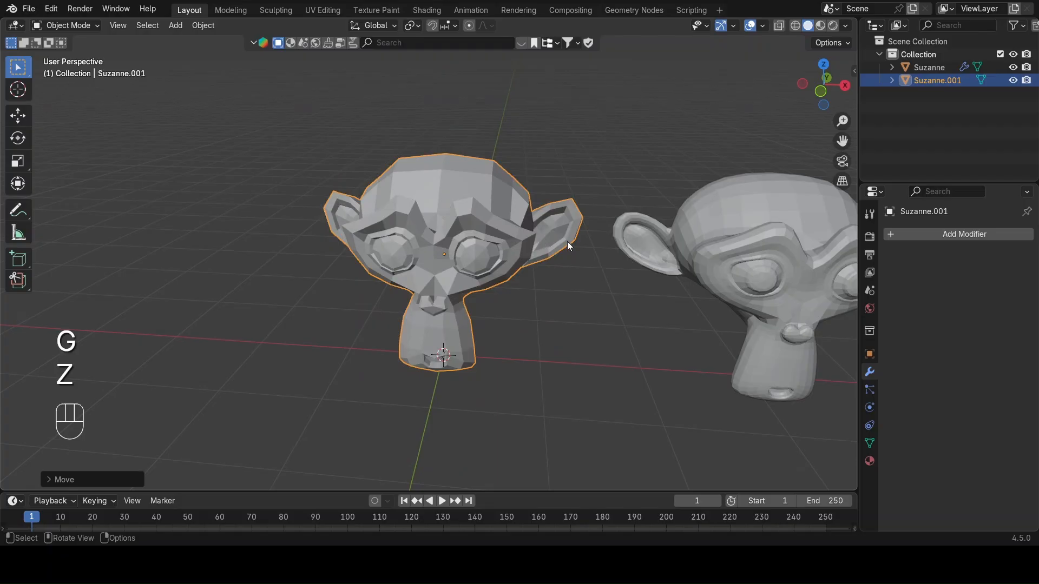
Compare the plain and subdivided monkey heads in front view and in perspective, ending in front view with the subdivided one selected.
key(KP_1)
shift+middle_drag(780, 312, 697, 304)
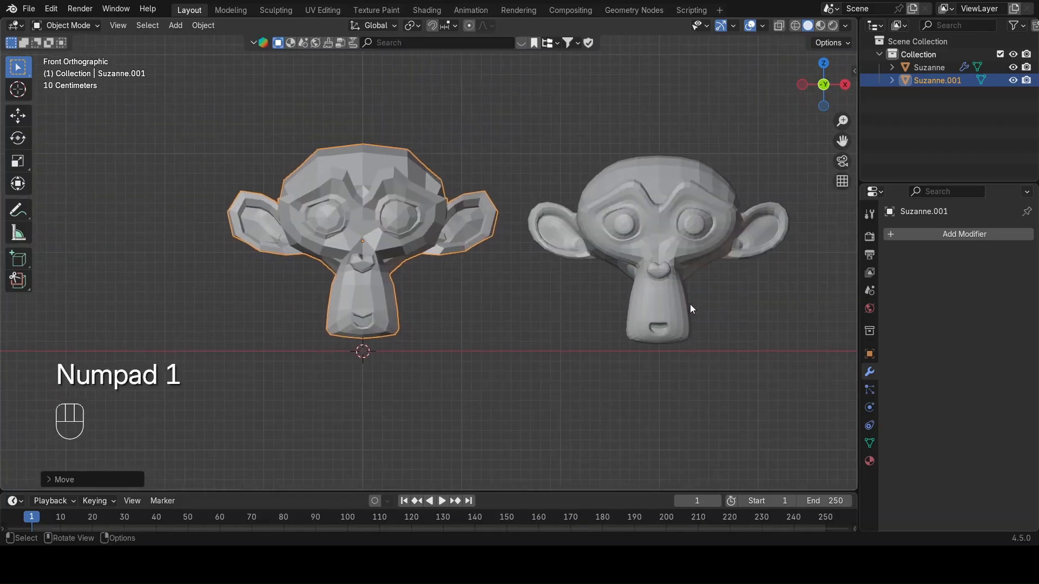
click(628, 248)
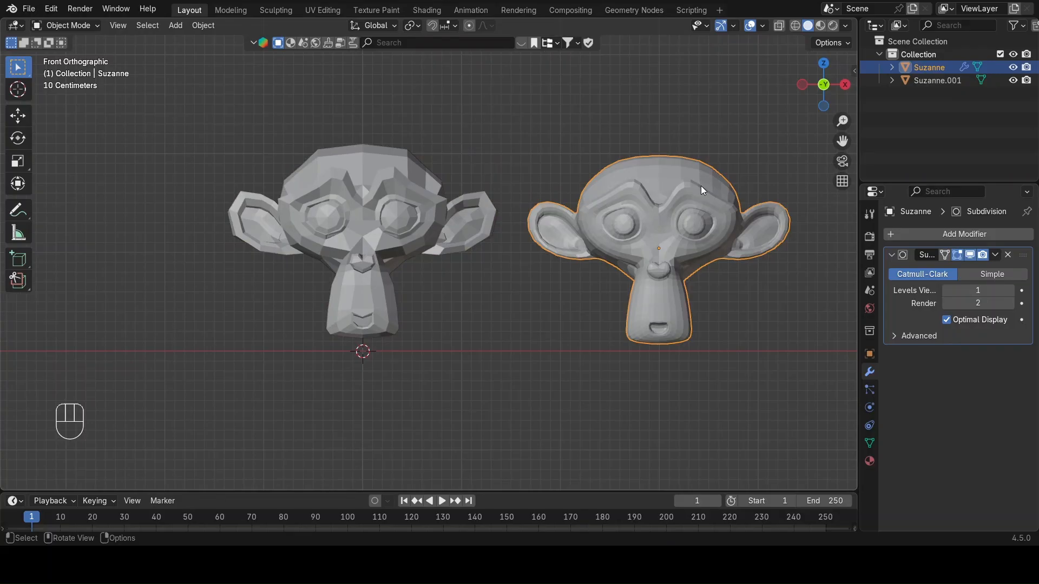
click(298, 210)
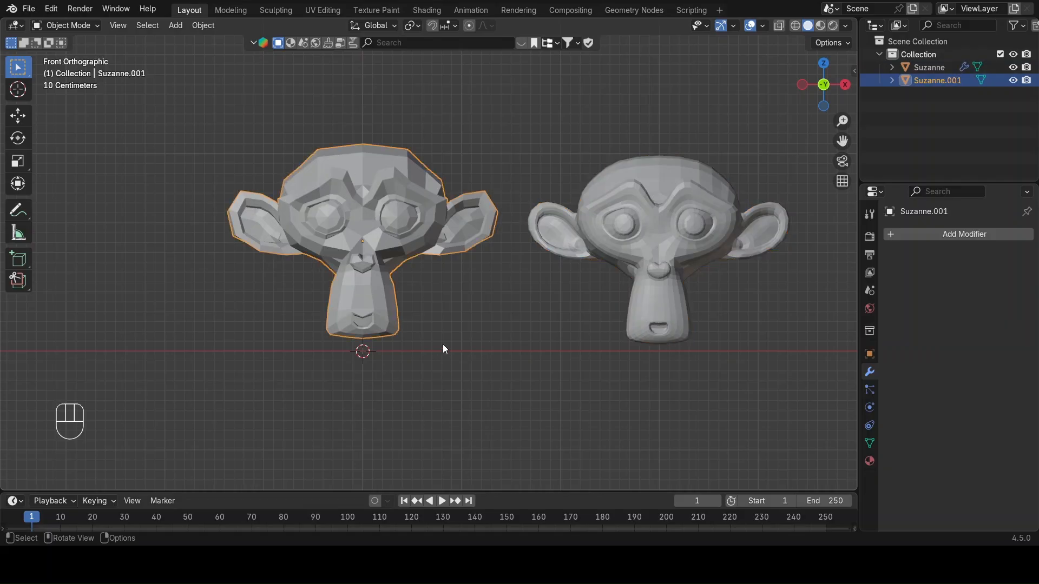
middle_drag(329, 332, 337, 355)
click(236, 248)
click(462, 200)
middle_drag(313, 277, 561, 331)
middle_drag(547, 330, 599, 286)
click(604, 265)
middle_drag(626, 339, 481, 297)
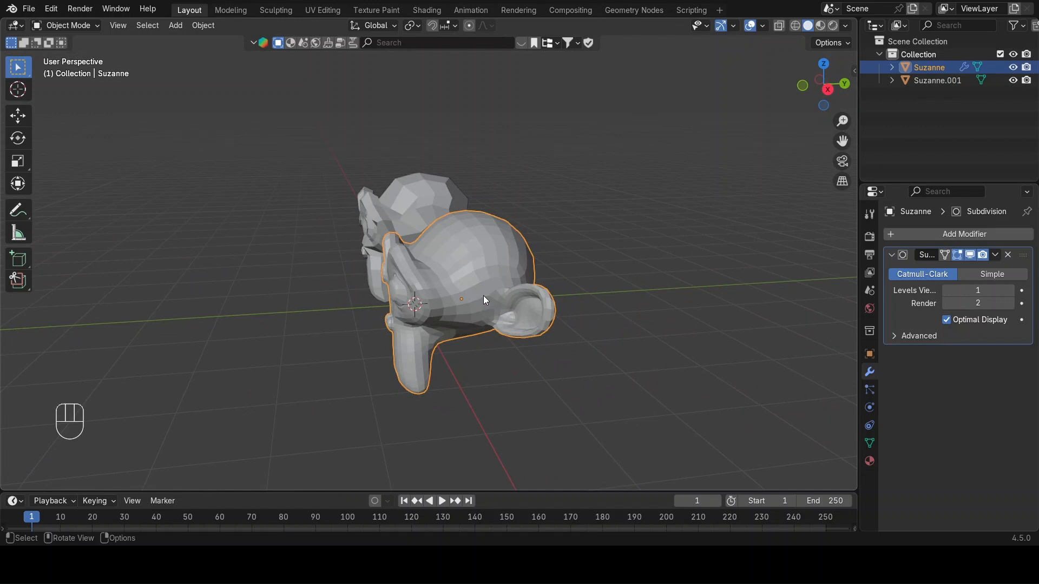
key(KP_1)
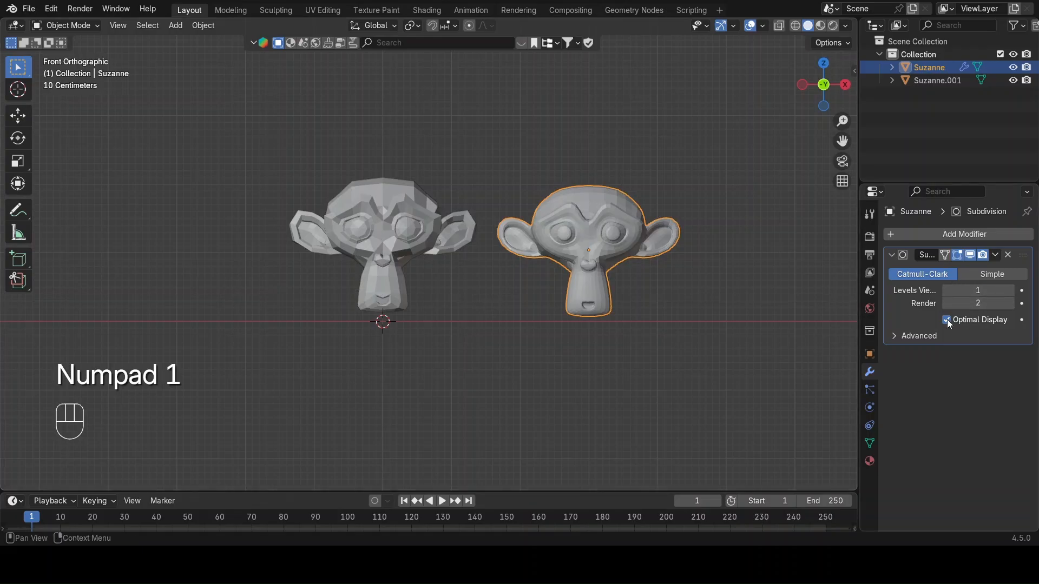
Set the Subdivision modifier's viewport levels to 2 on the subdivided monkey head.
click(890, 257)
click(891, 256)
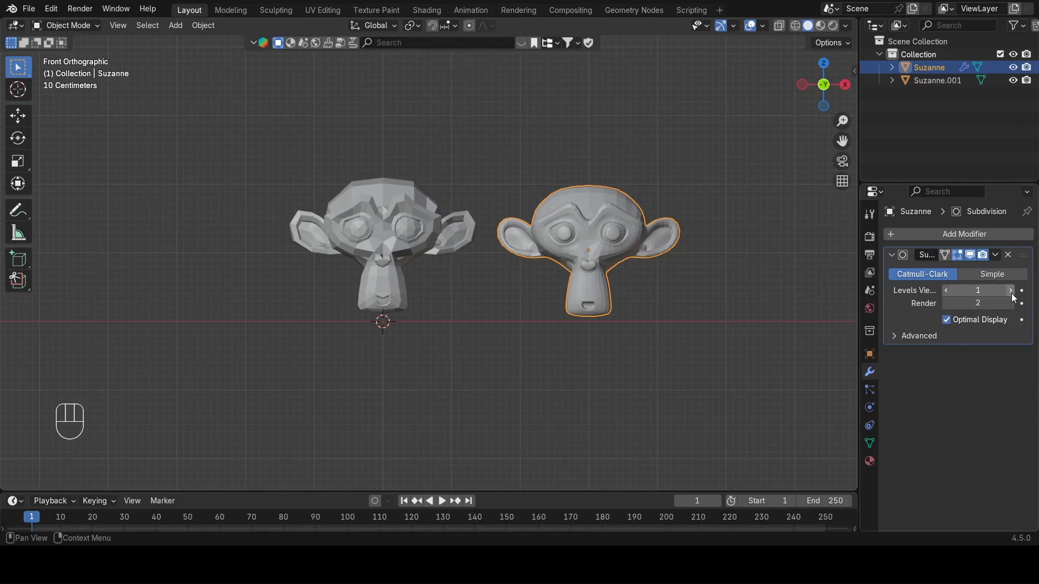
scroll(742, 252, up, 2)
drag(840, 141, 780, 142)
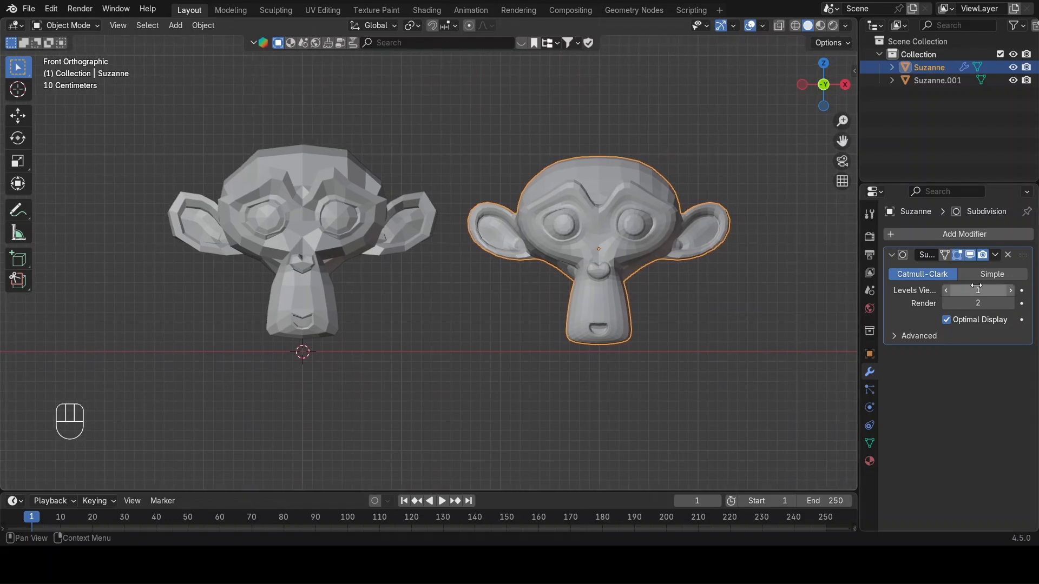
click(1013, 291)
Raise the Subdivision modifier's viewport levels to 6 while viewing the head's muzzle up close.
scroll(854, 271, up, 3)
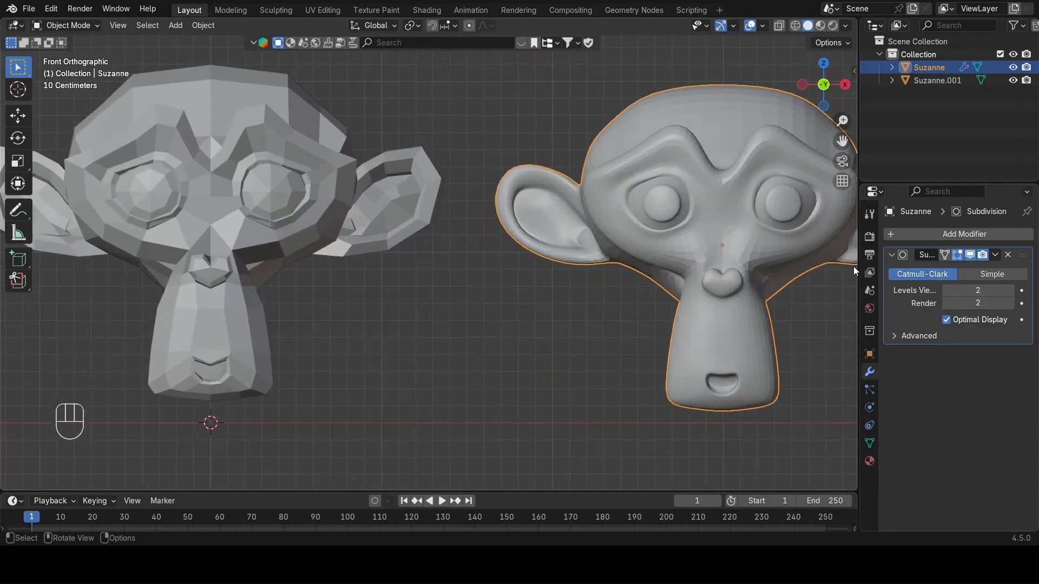
scroll(821, 246, up, 4)
drag(841, 141, 370, 27)
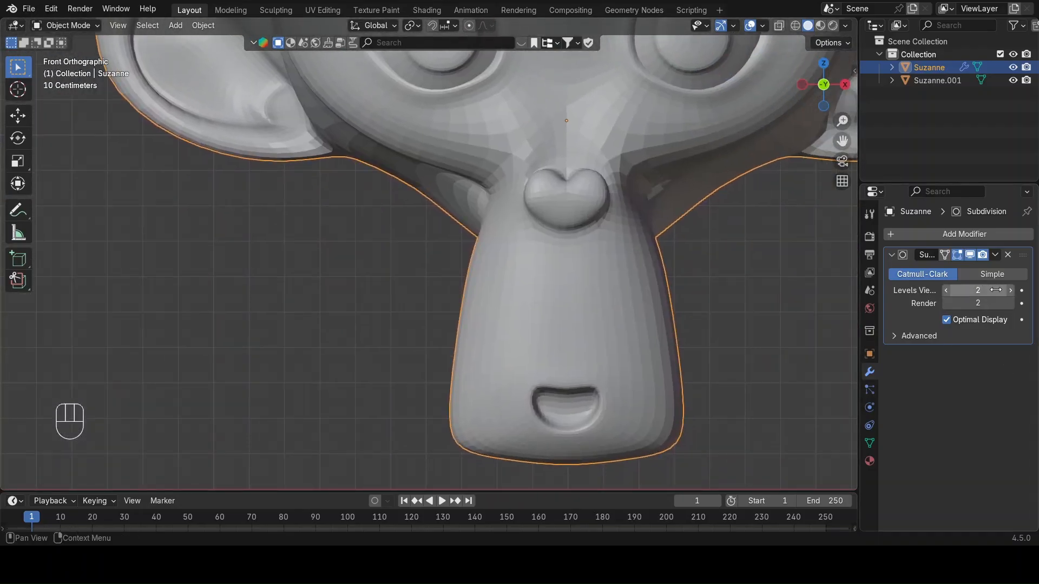
click(1011, 294)
click(1012, 294)
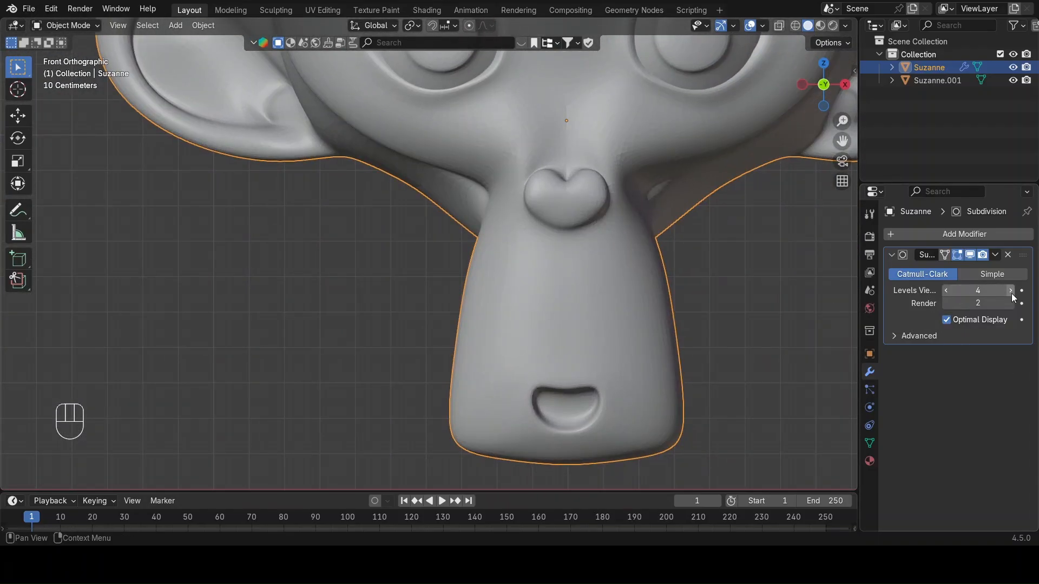
click(1011, 291)
click(1010, 291)
Inspect the surface smoothness of the subdivided head up close and compare it with the plain head from different angles.
scroll(654, 361, up, 4)
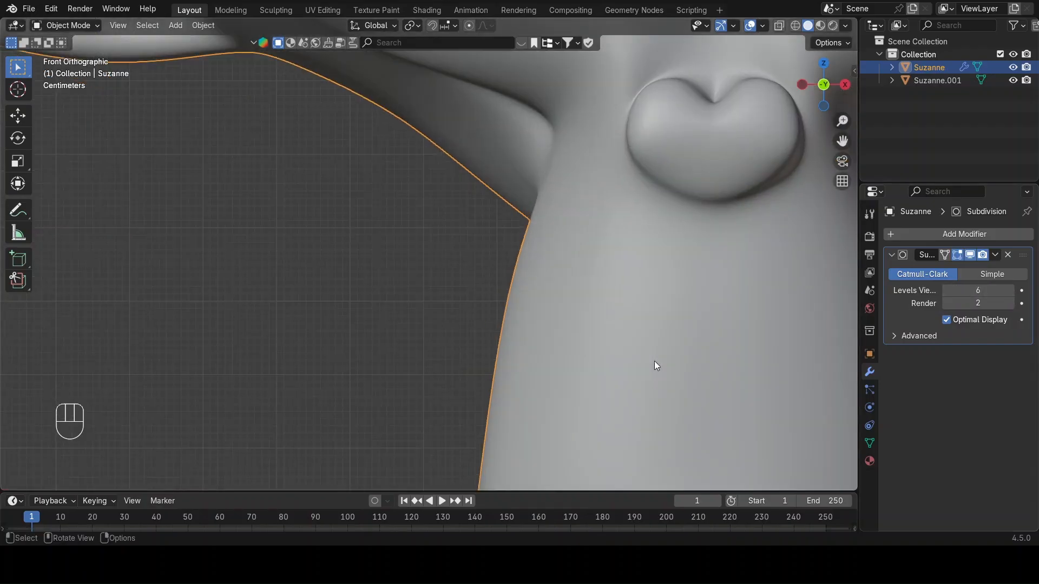
scroll(698, 251, down, 5)
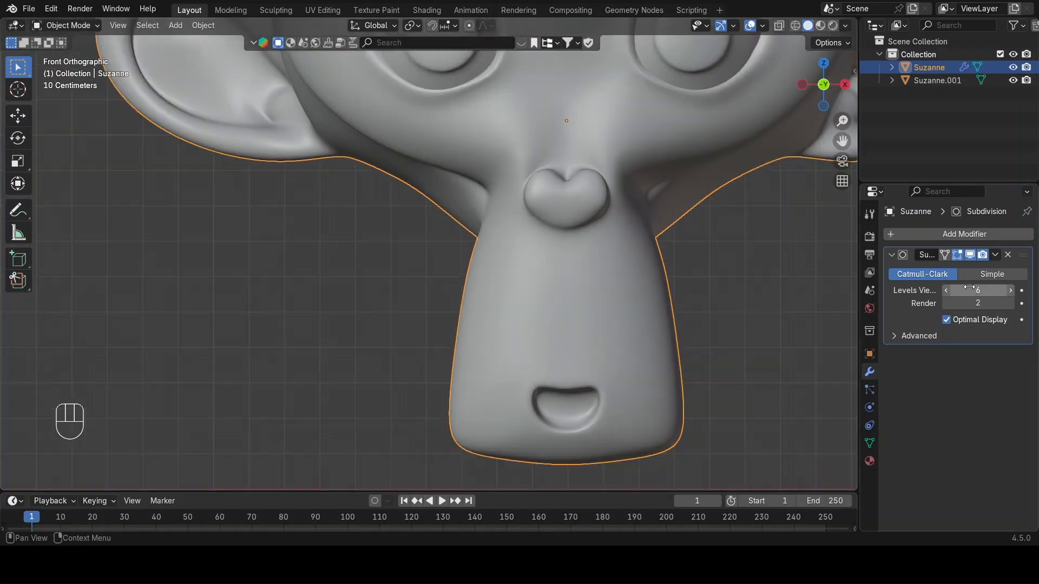
scroll(465, 306, up, 2)
scroll(493, 307, down, 8)
scroll(508, 298, up, 4)
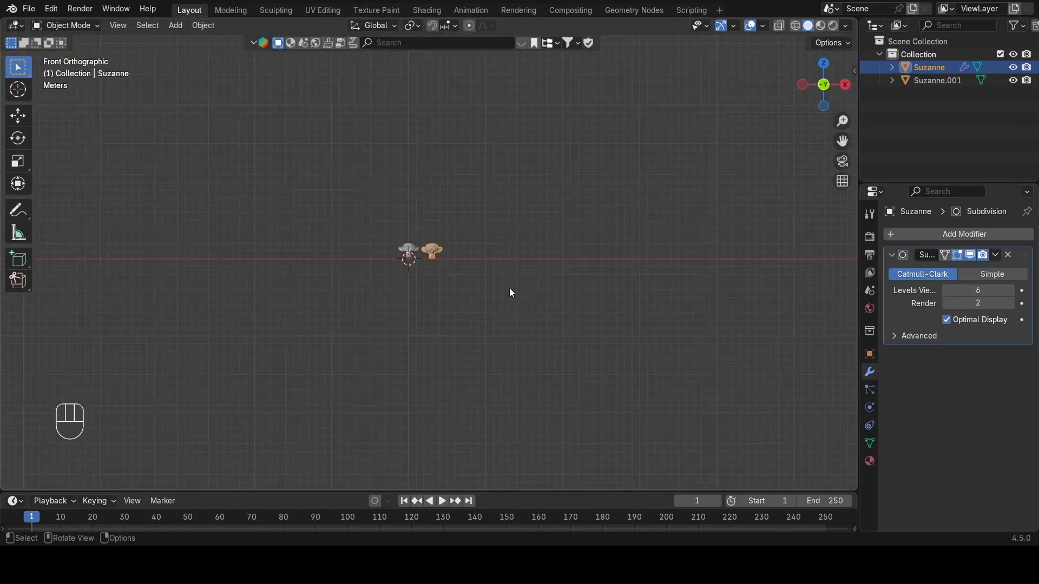
scroll(509, 288, up, 6)
middle_drag(408, 355, 698, 378)
scroll(442, 284, up, 4)
scroll(436, 284, down, 8)
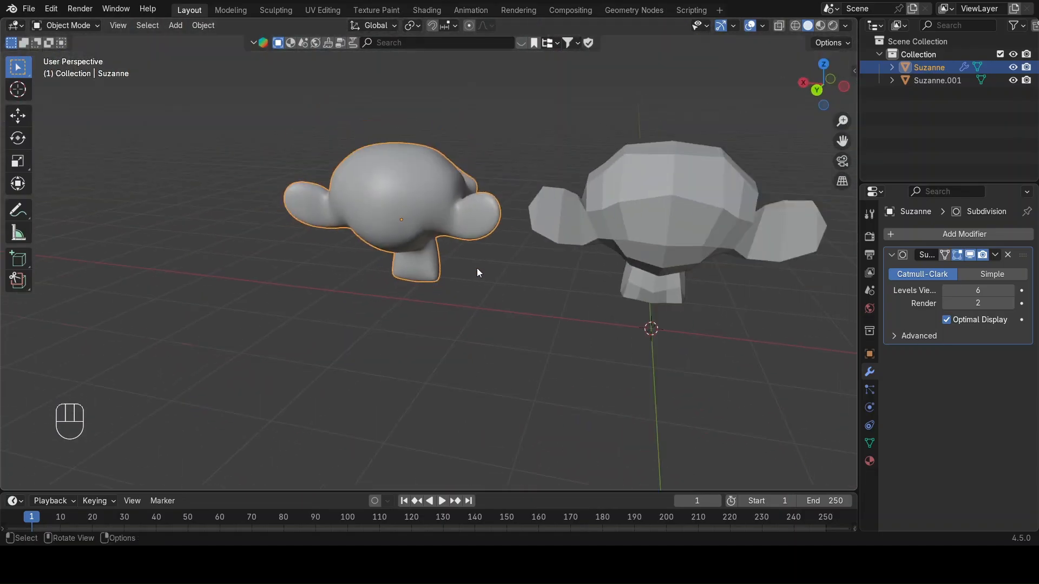
middle_drag(349, 161, 606, 179)
scroll(473, 189, up, 7)
scroll(473, 189, down, 7)
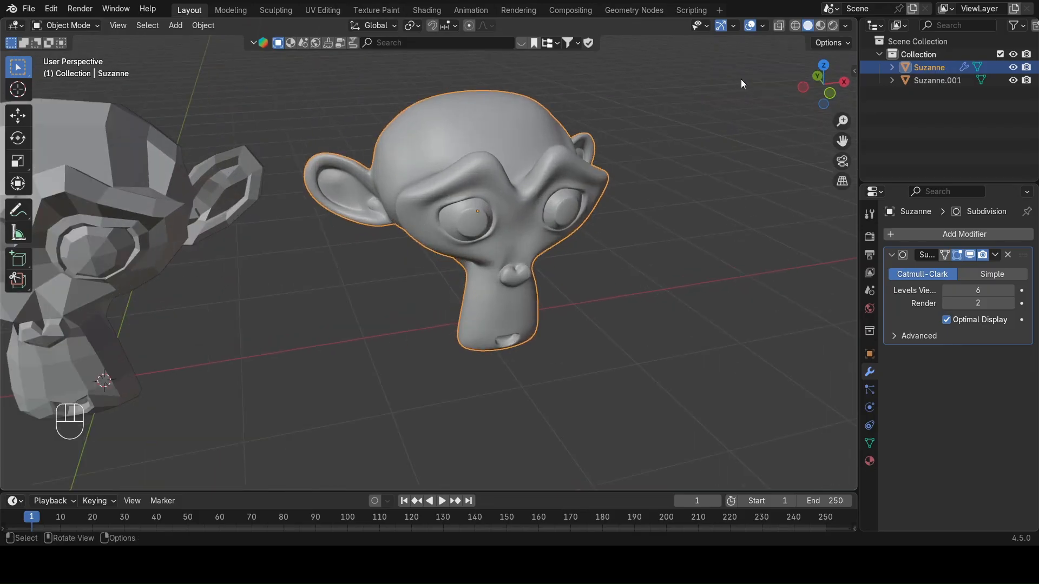
drag(838, 141, 1027, 222)
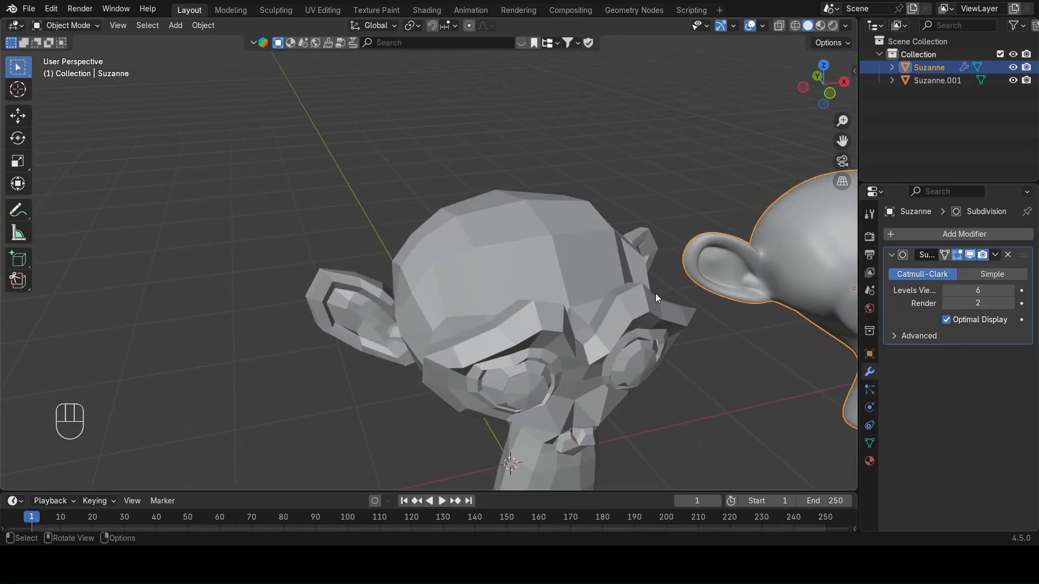
drag(840, 133, 626, 26)
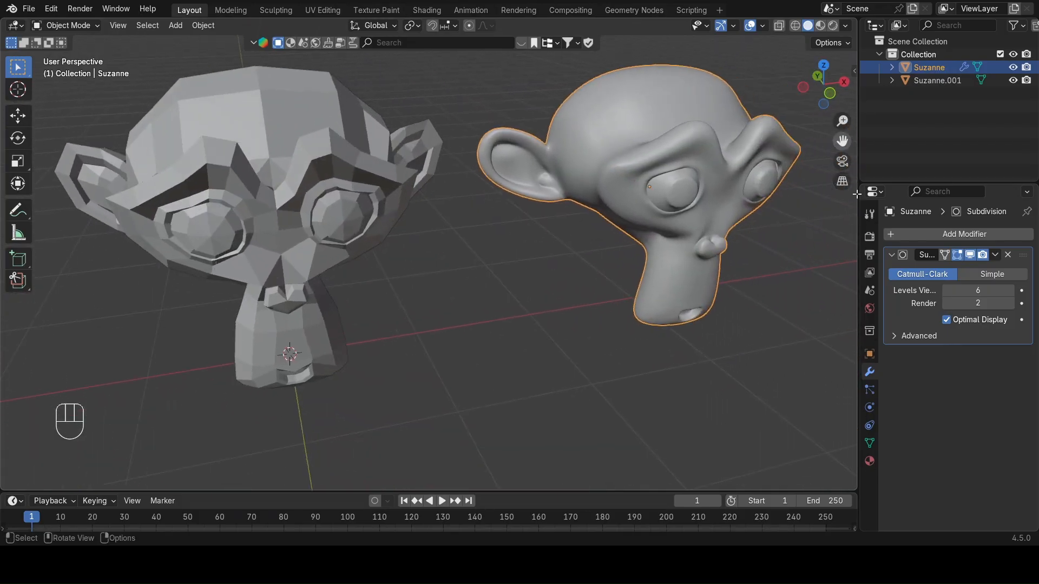
drag(788, 247, 673, 270)
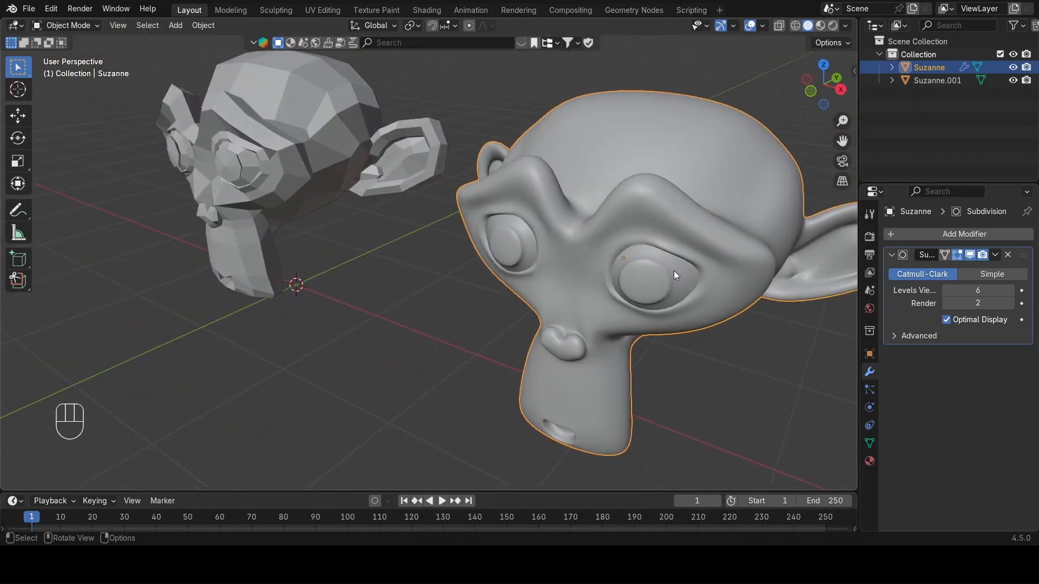
Set the subdivided head's viewport subdivision levels to 1.
click(948, 294)
text(1)
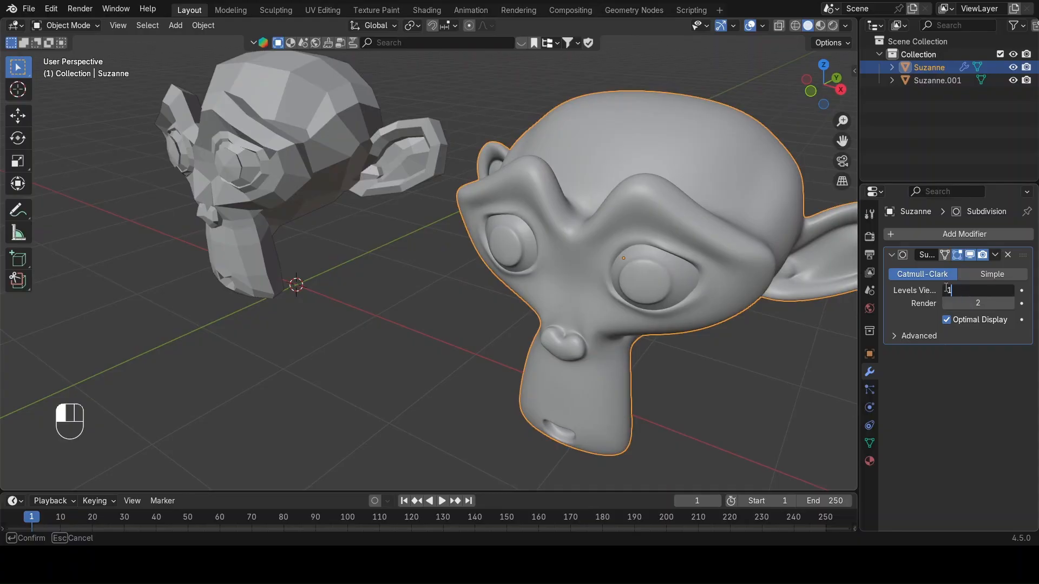
key(Return)
drag(768, 253, 615, 299)
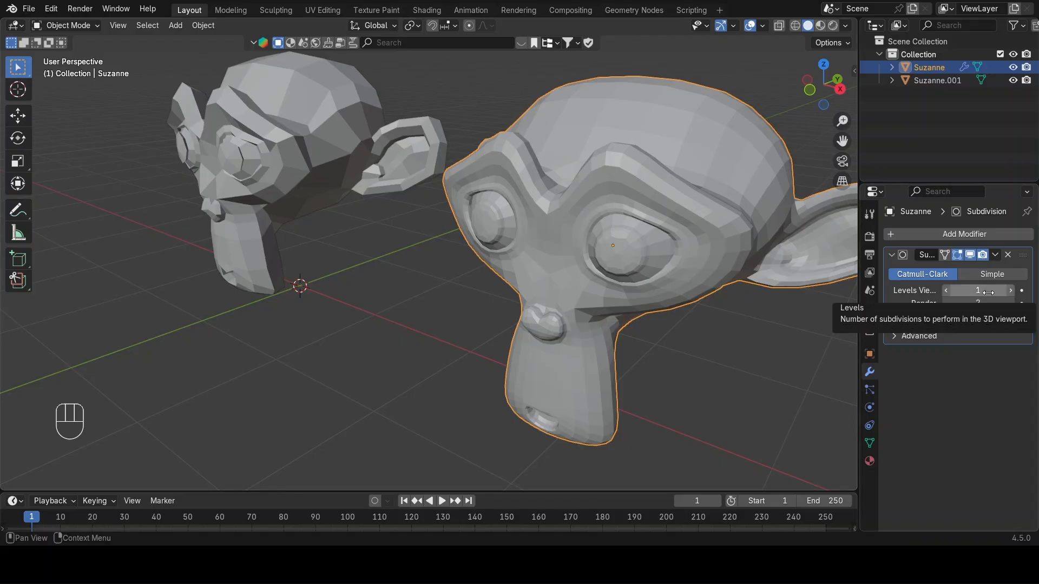
Increase the subdivided head's viewport subdivision levels back up to 6.
click(1009, 291)
click(1010, 290)
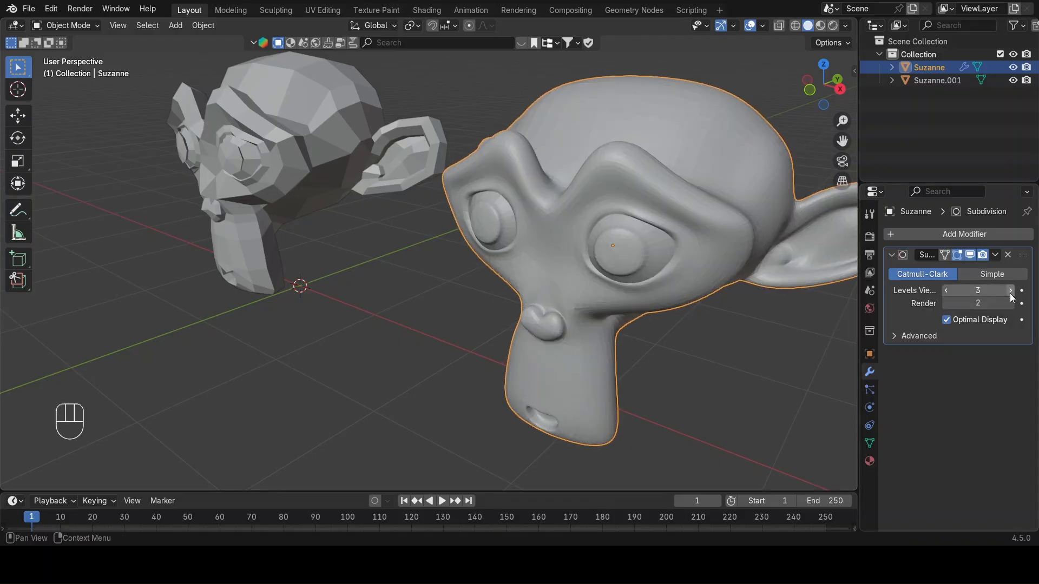
mouse_move(1010, 292)
mouse_down()
mouse_move(1032, 293)
mouse_move(1002, 293)
mouse_up()
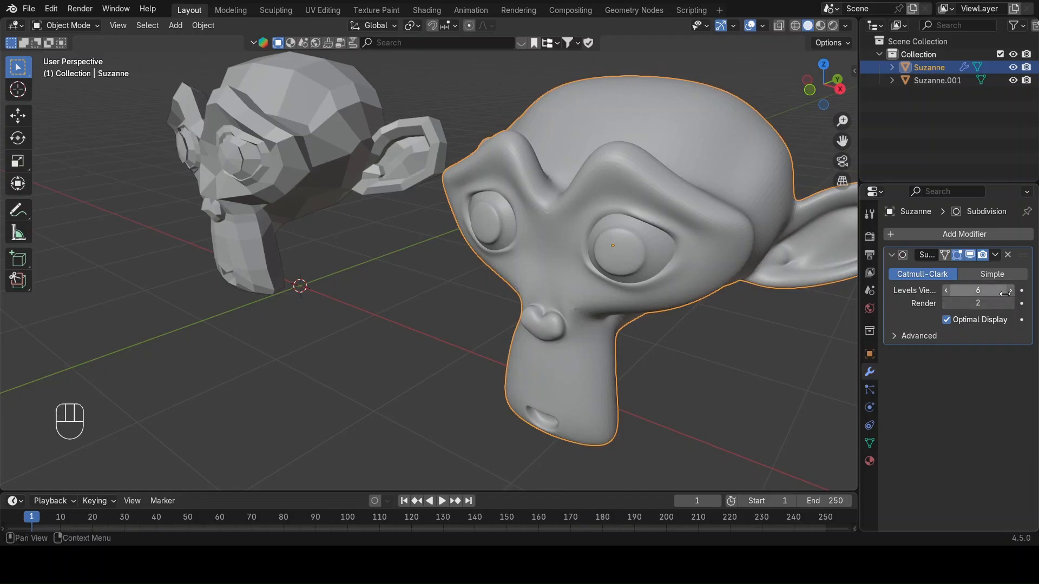
Reduce the subdivided head's viewport subdivision levels to 1.
middle_drag(836, 304, 857, 313)
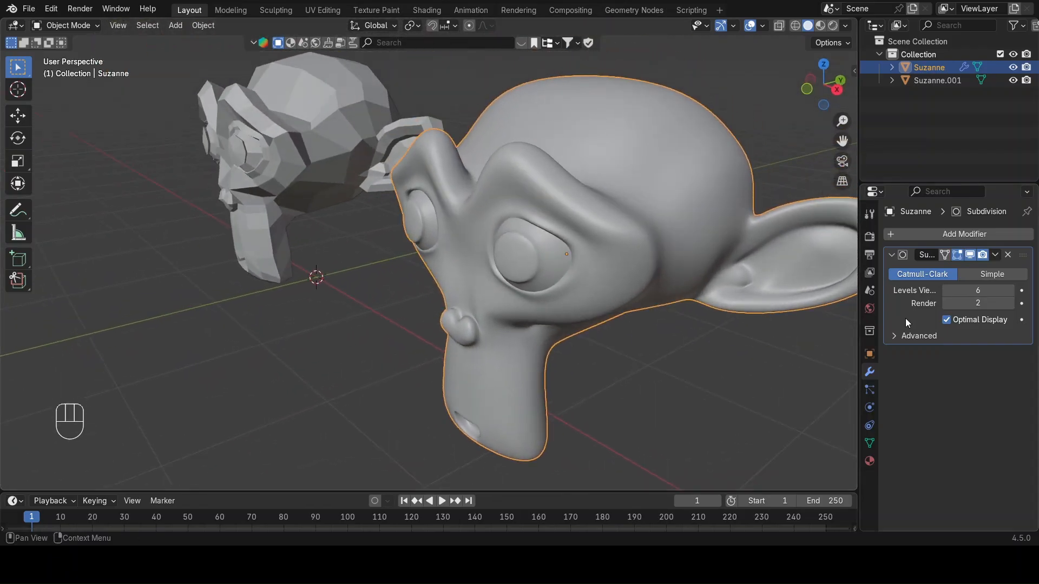
click(945, 291)
click(945, 291)
click(945, 291)
click(945, 291)
middle_drag(730, 339, 816, 315)
click(945, 291)
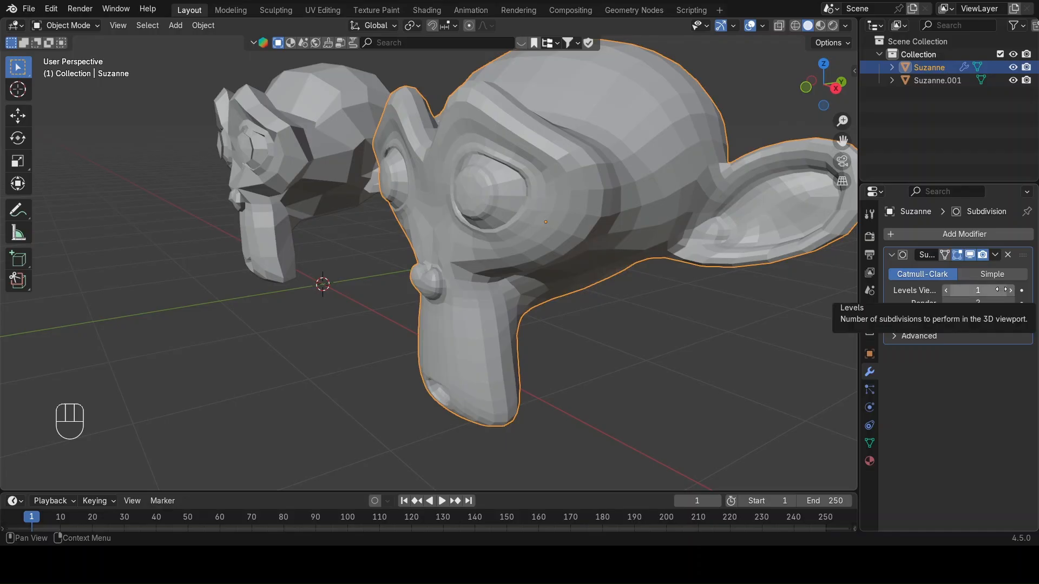
Apply Shade Smooth to the subdivided head and compare it with the plain head from several angles.
right_click(610, 137)
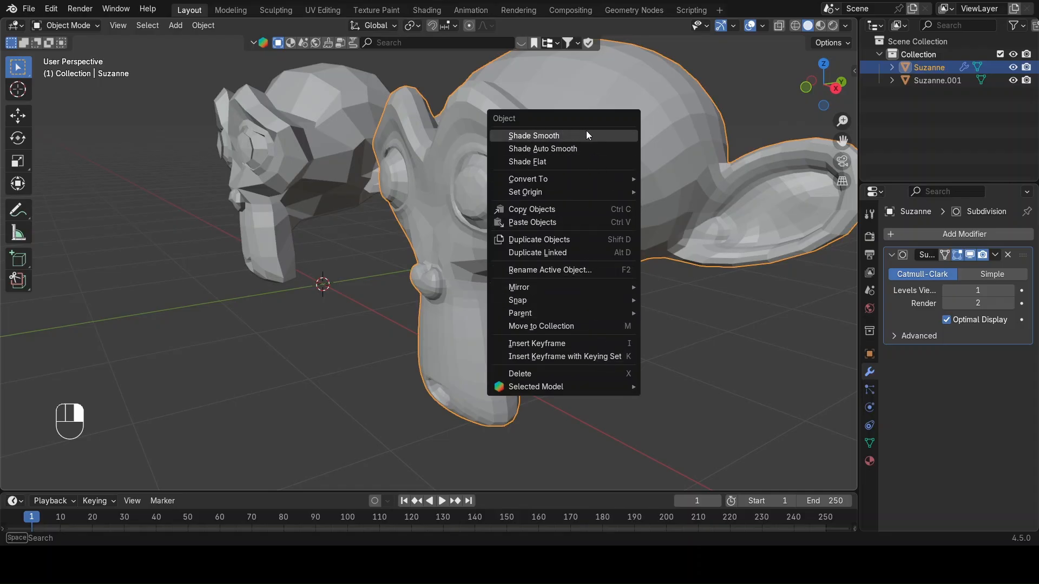
click(533, 137)
middle_drag(323, 307, 356, 303)
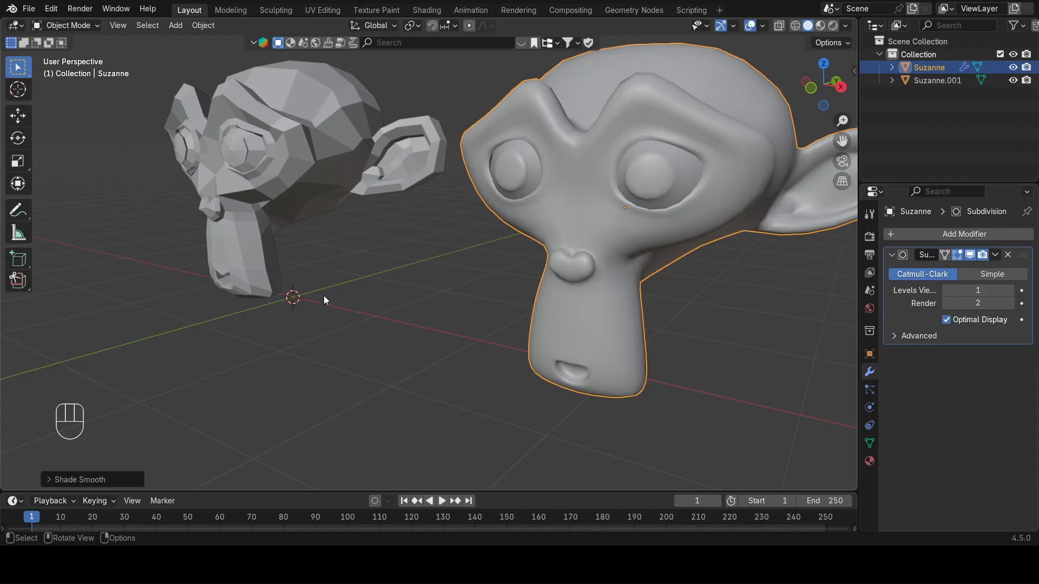
scroll(324, 294, down, 5)
middle_drag(322, 306, 707, 197)
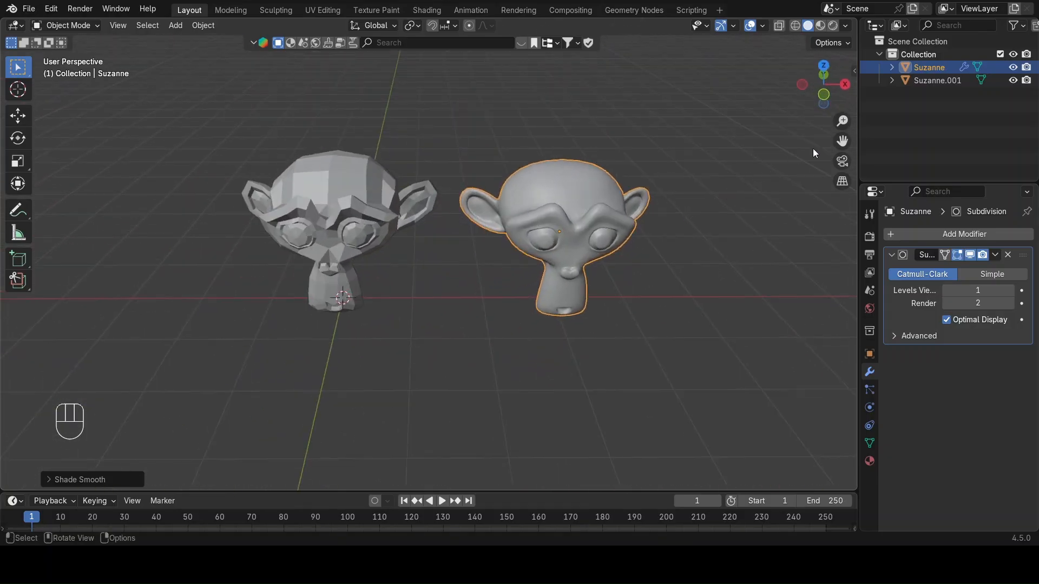
drag(840, 141, 793, 193)
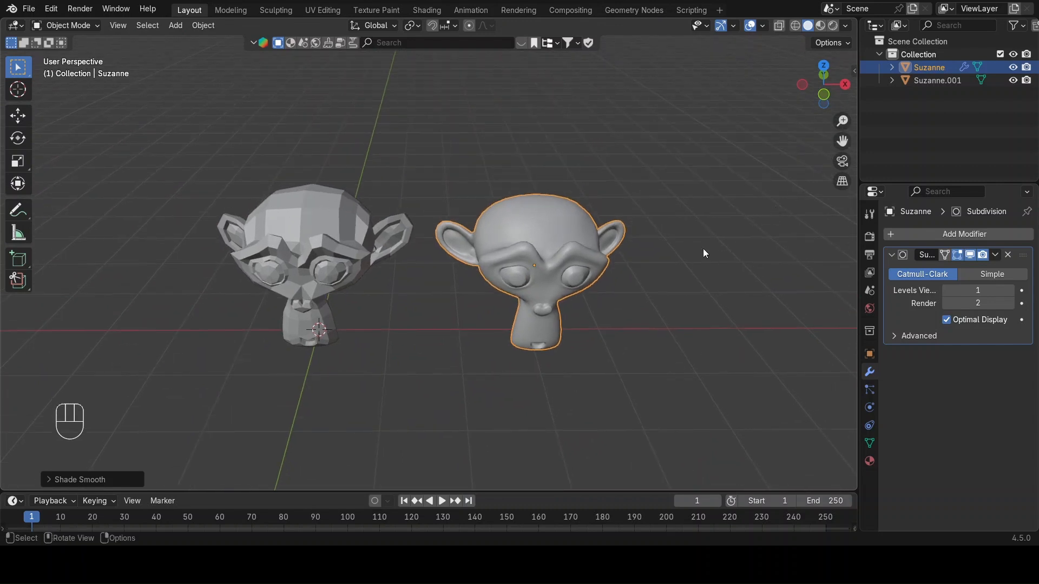
middle_drag(679, 305, 658, 251)
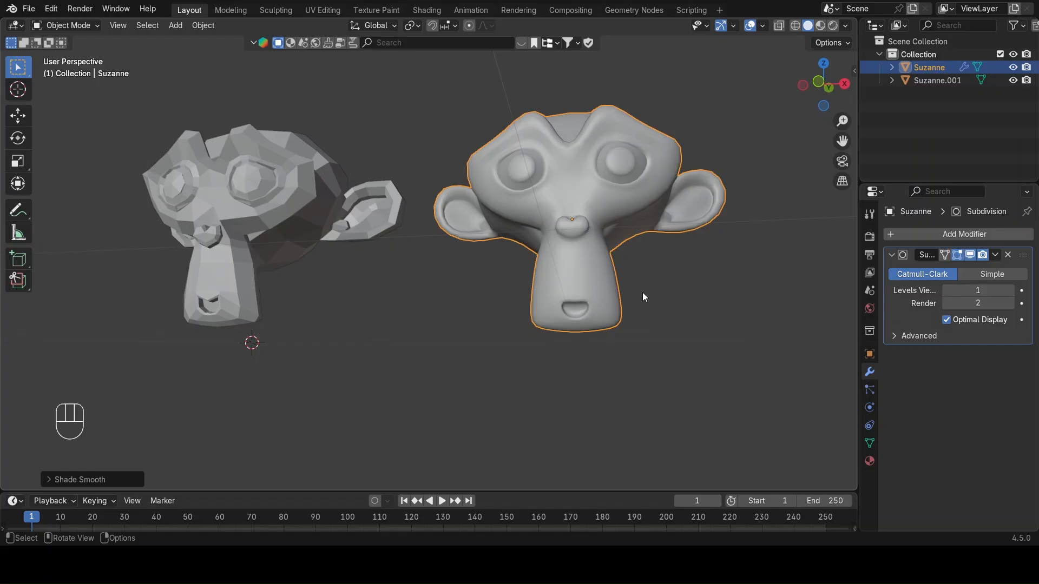
middle_drag(529, 343, 554, 388)
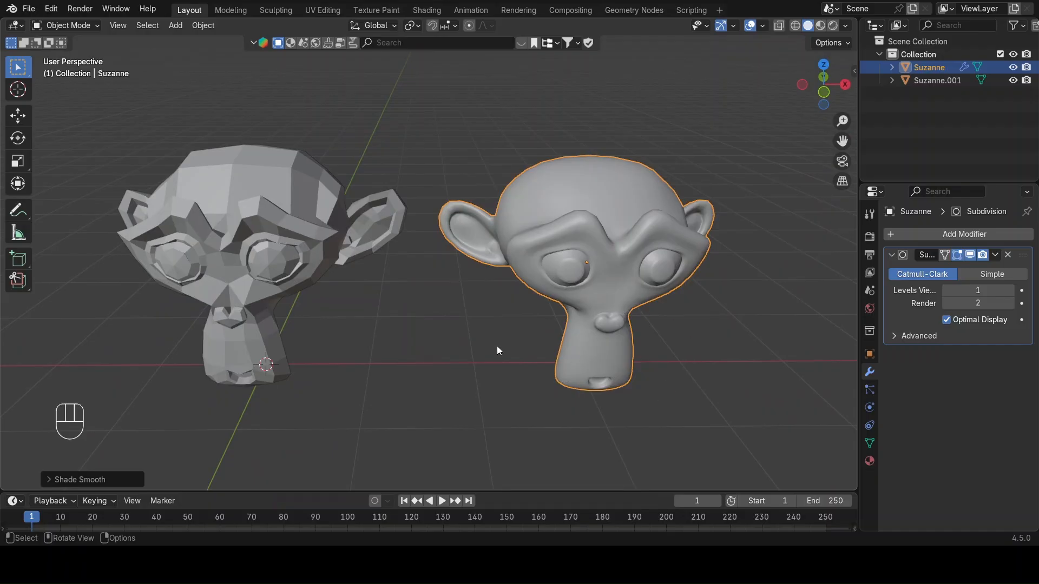
Delete the plain monkey head that has no modifier.
middle_drag(421, 288, 390, 294)
click(295, 264)
key(x)
click(372, 288)
Move the smooth head along the X axis until it sits above the world origin, refining its position in front view.
click(613, 249)
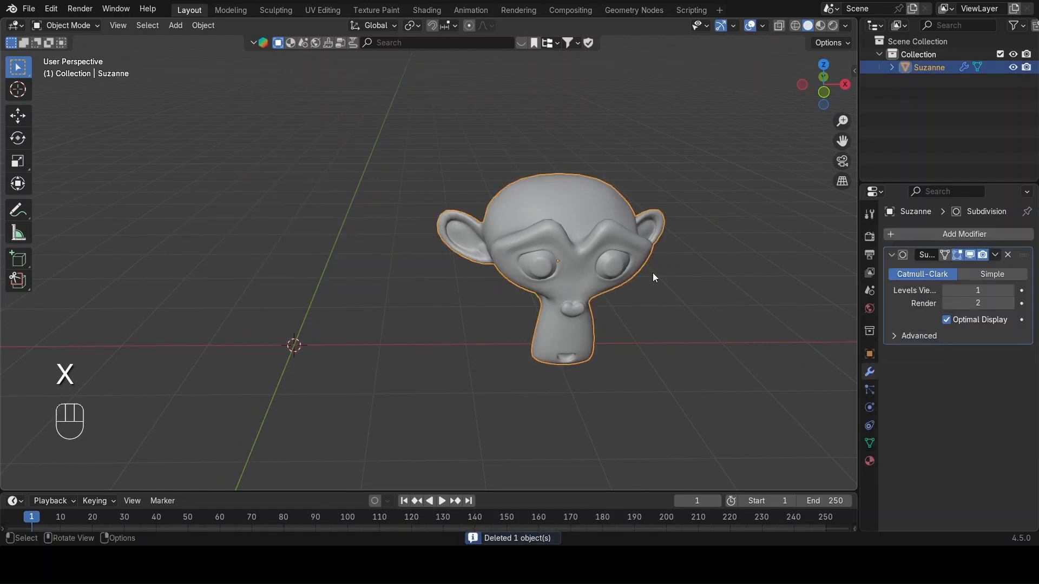
key(g)
key(x)
click(419, 308)
key(KP_1)
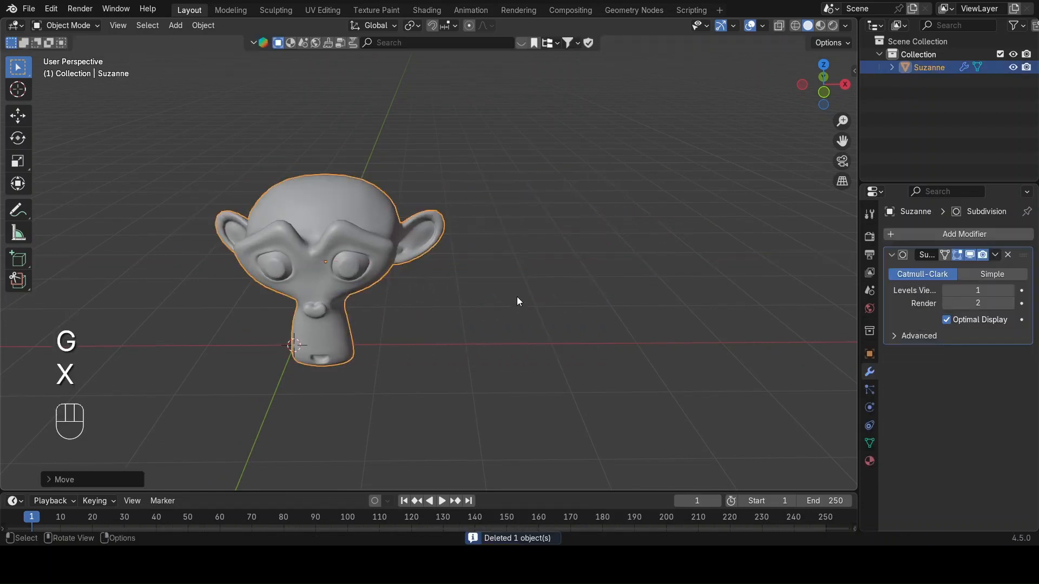
key(g)
key(x)
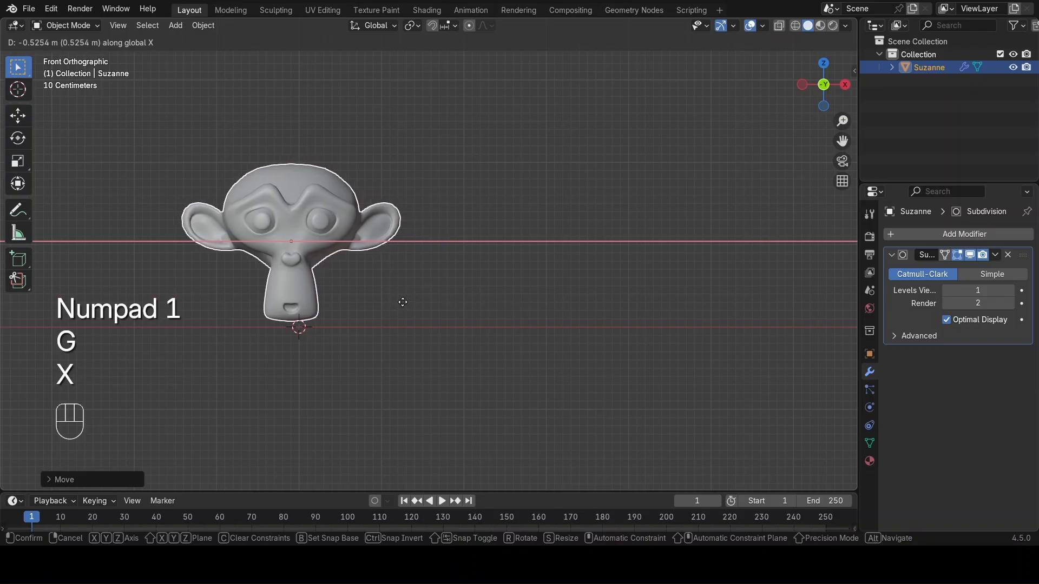
click(401, 302)
Add a new material to the smooth monkey head.
drag(841, 140, 925, 144)
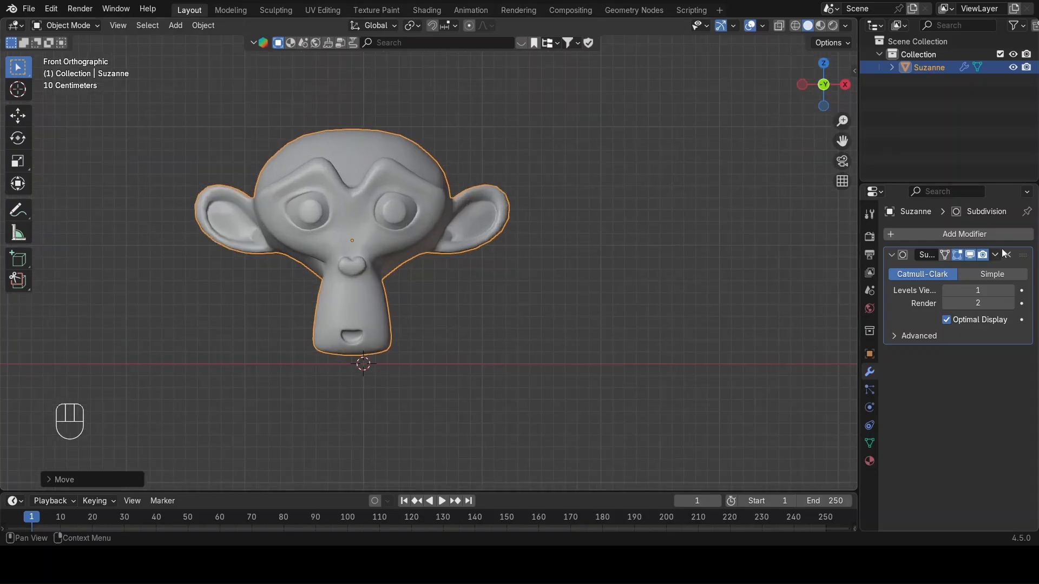
drag(841, 140, 875, 139)
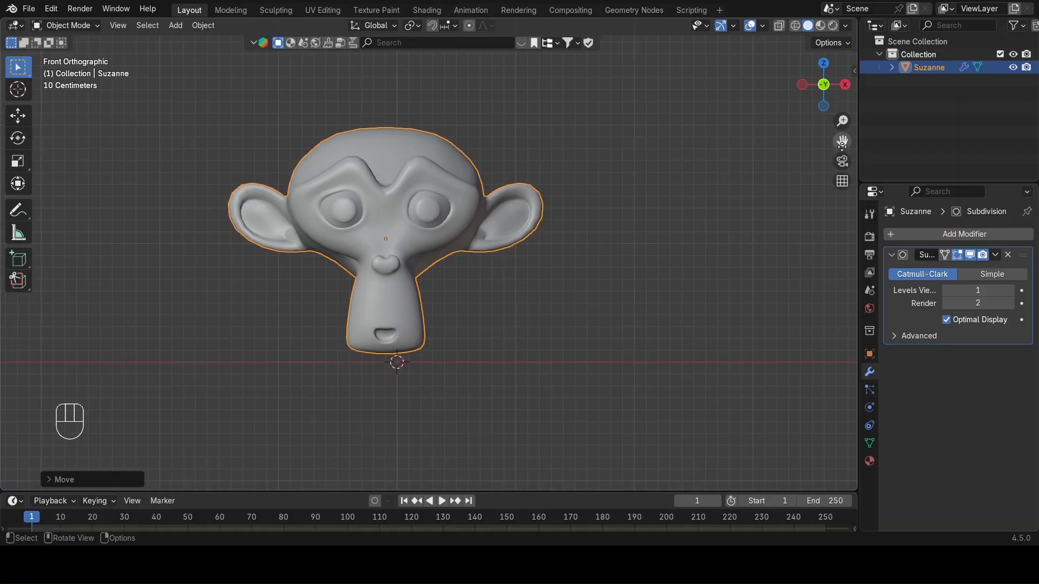
click(870, 462)
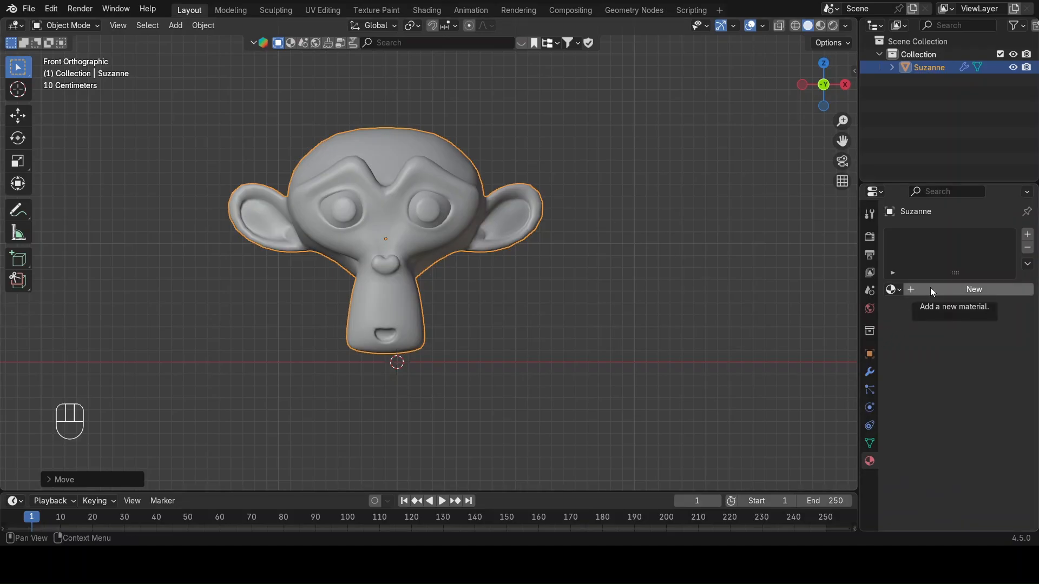
click(449, 197)
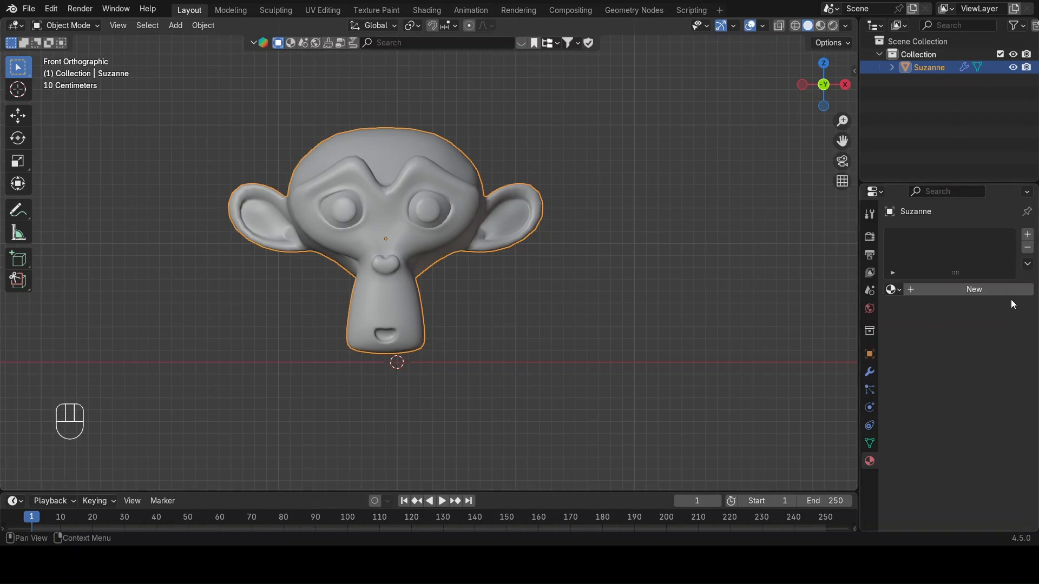
click(995, 293)
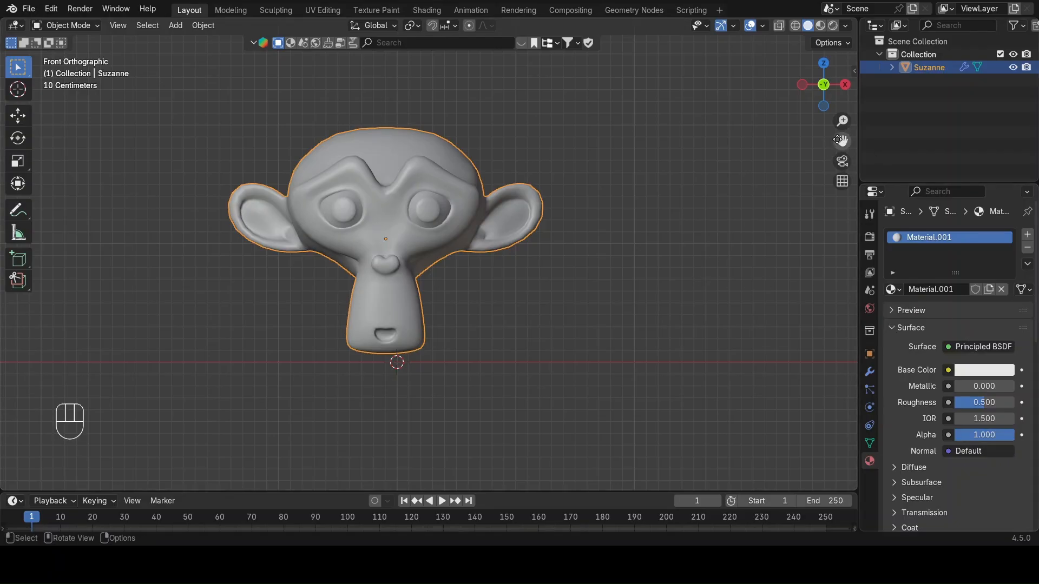
Set the material's base color to red and switch the viewport to Material Preview shading.
drag(841, 141, 919, 125)
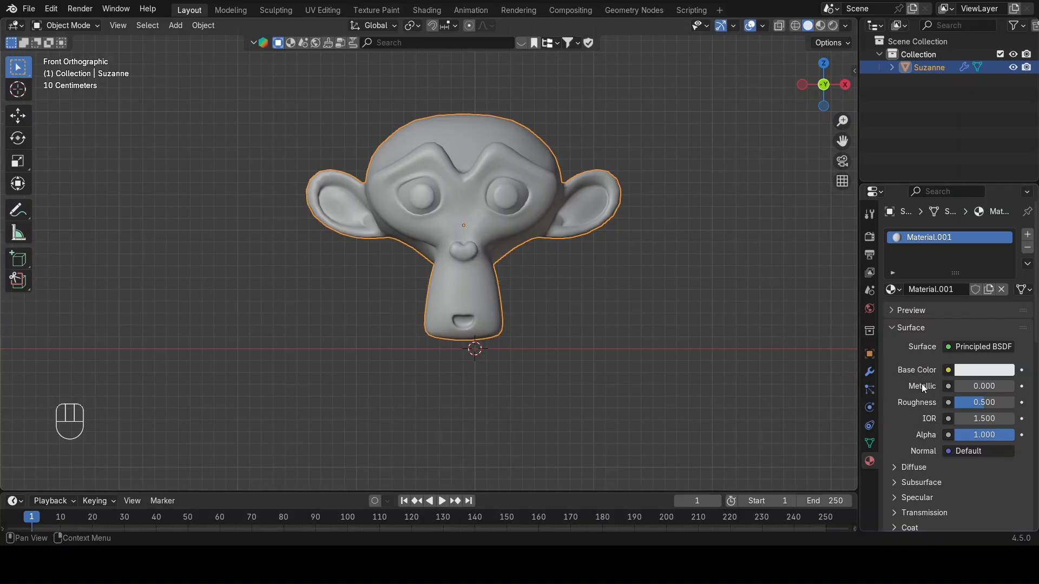
click(974, 371)
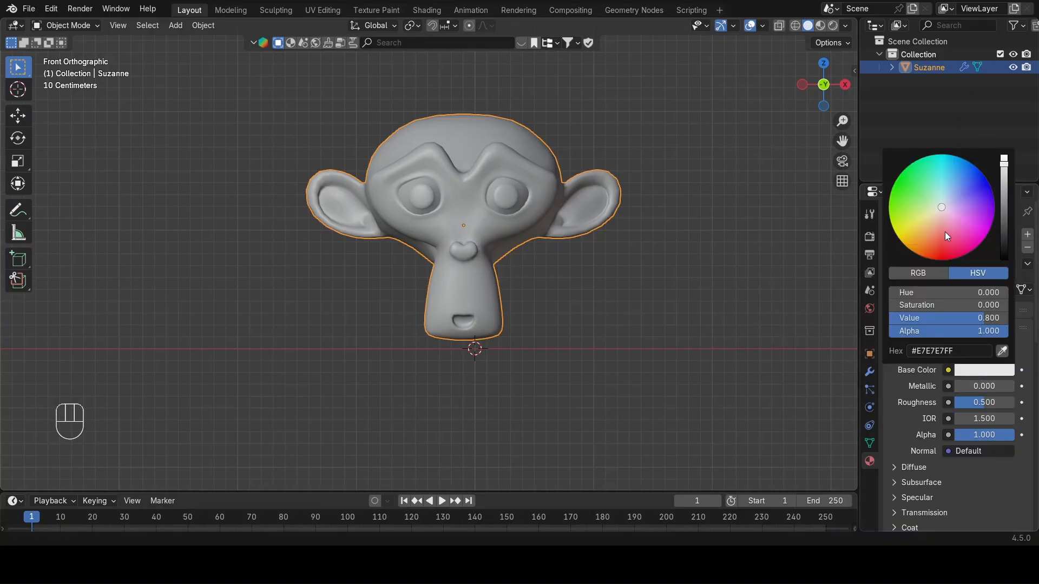
drag(941, 241, 943, 256)
click(714, 295)
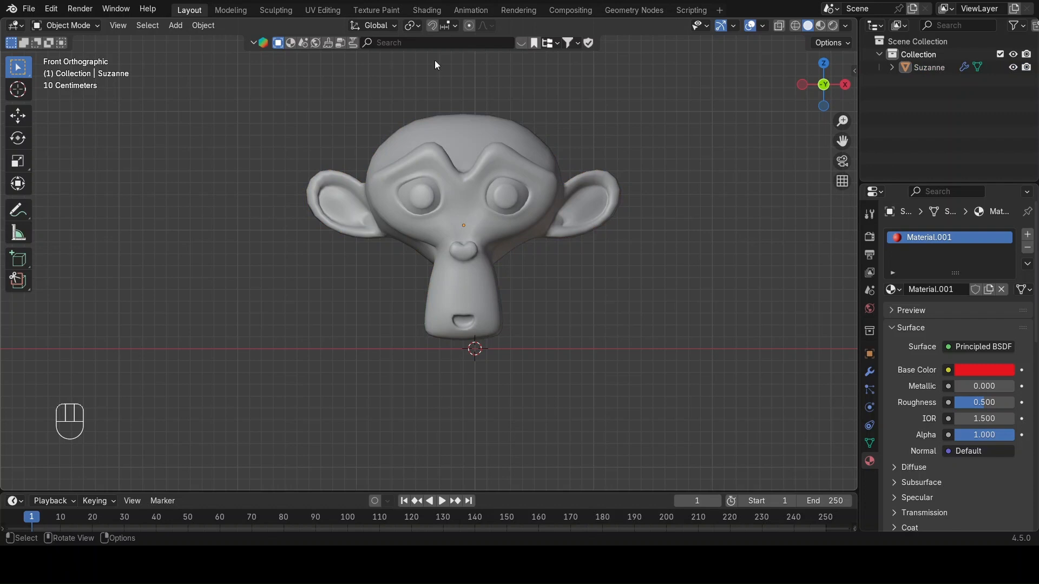
click(820, 26)
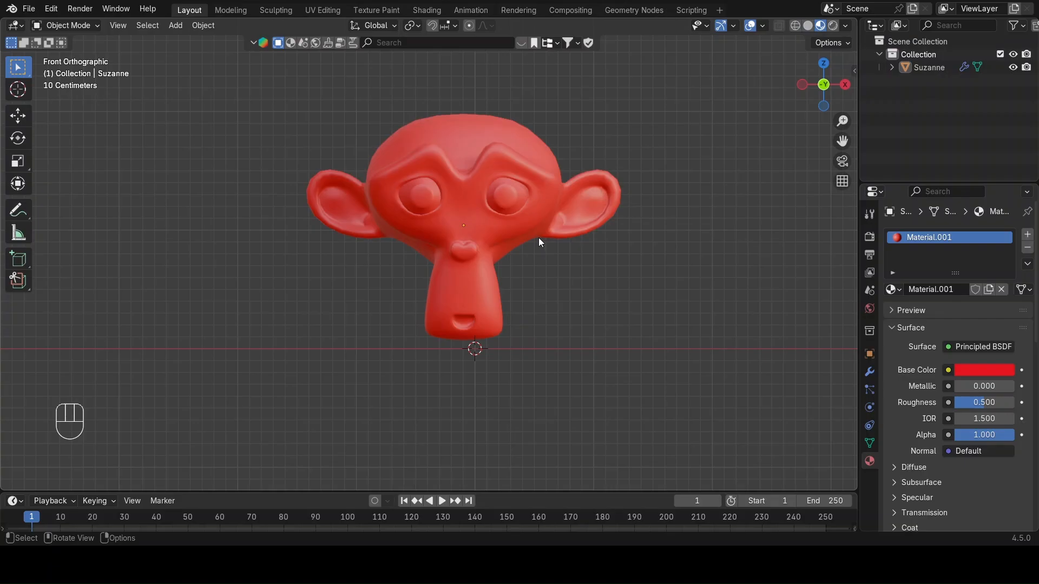
Change the base color to violet and compare the head in Solid and Material Preview shading.
click(980, 371)
drag(905, 242, 994, 206)
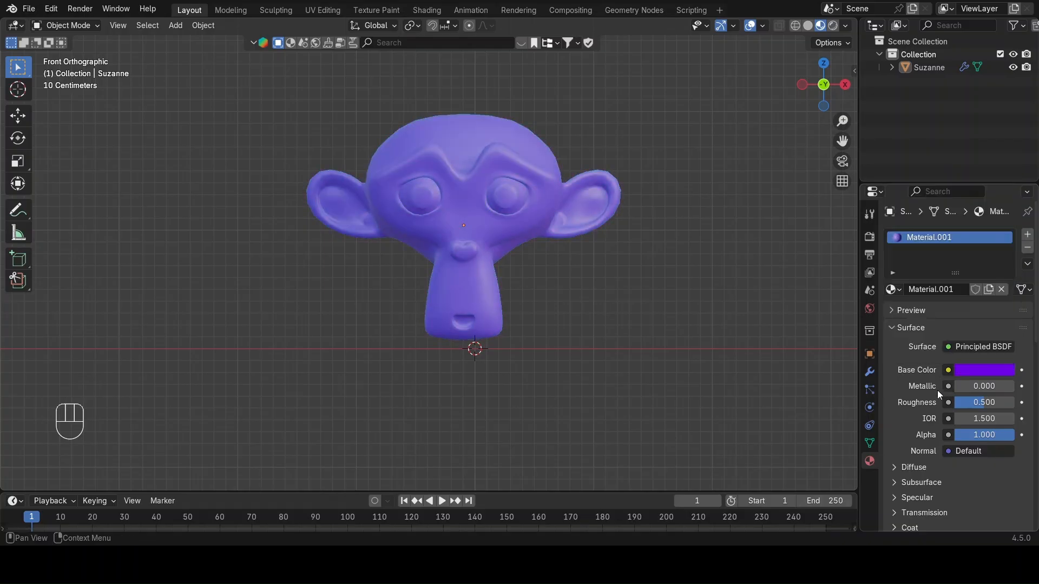
click(809, 29)
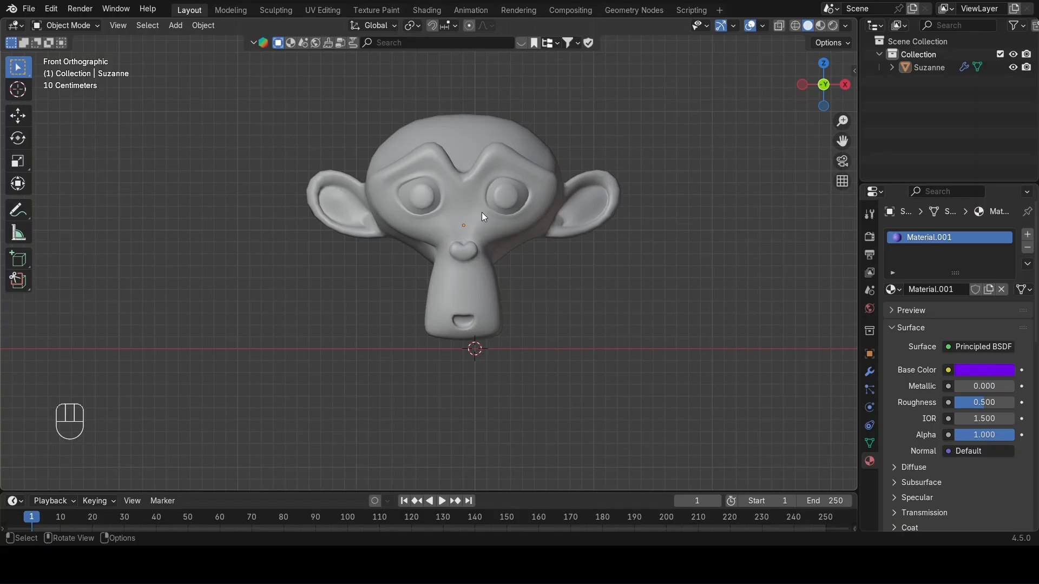
click(820, 27)
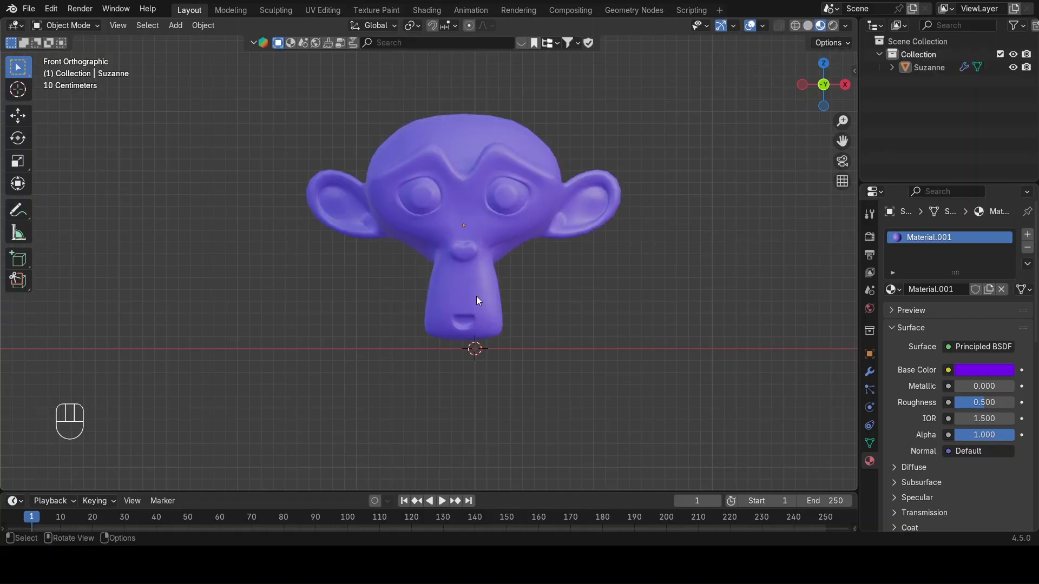
Change the material's base color to light pink, hex E798E7.
scroll(656, 210, up, 1)
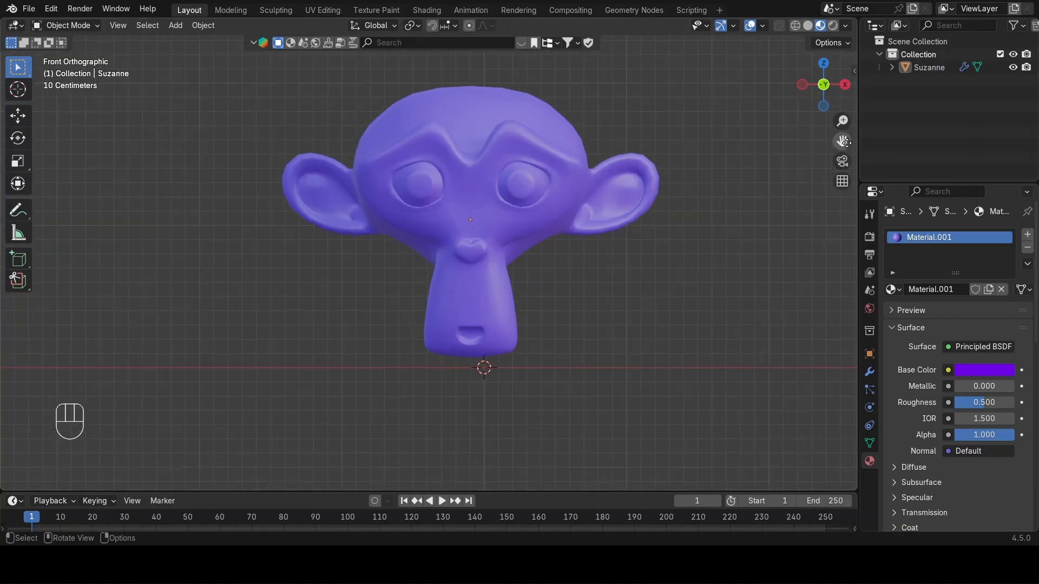
drag(842, 141, 839, 157)
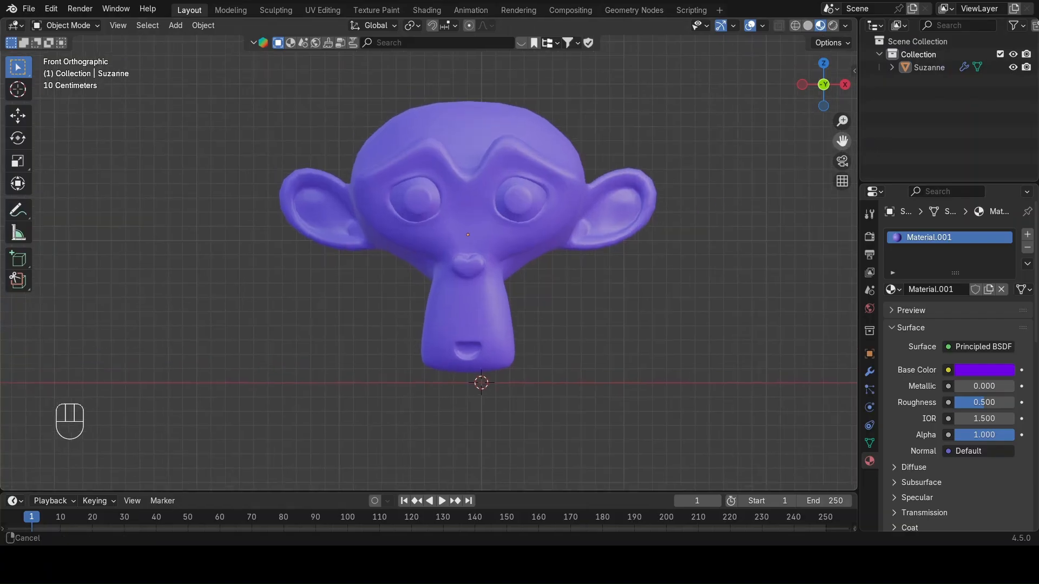
click(992, 369)
drag(890, 233, 957, 216)
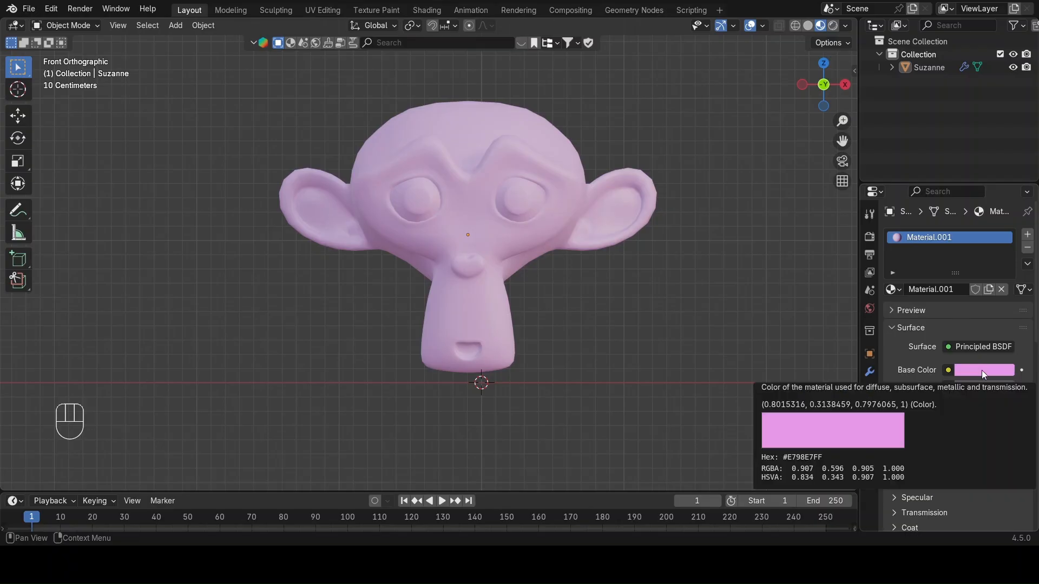
Try a bright yellow base color, then shift its hue to turquoise, hex 5BF9D3.
click(995, 368)
drag(951, 210, 925, 204)
click(923, 227)
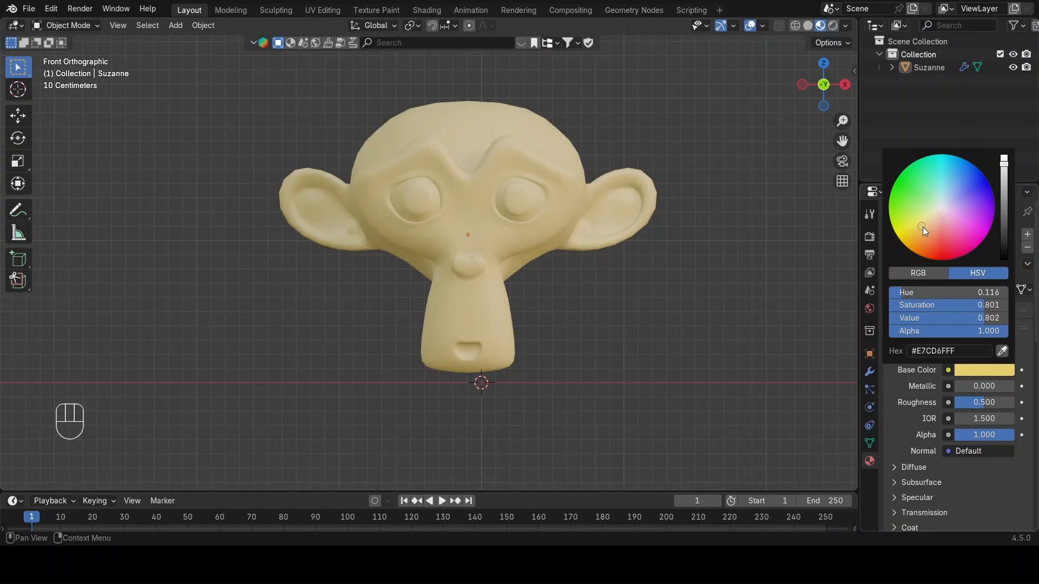
mouse_move(1003, 161)
mouse_down()
mouse_move(1003, 248)
mouse_move(1003, 156)
mouse_up()
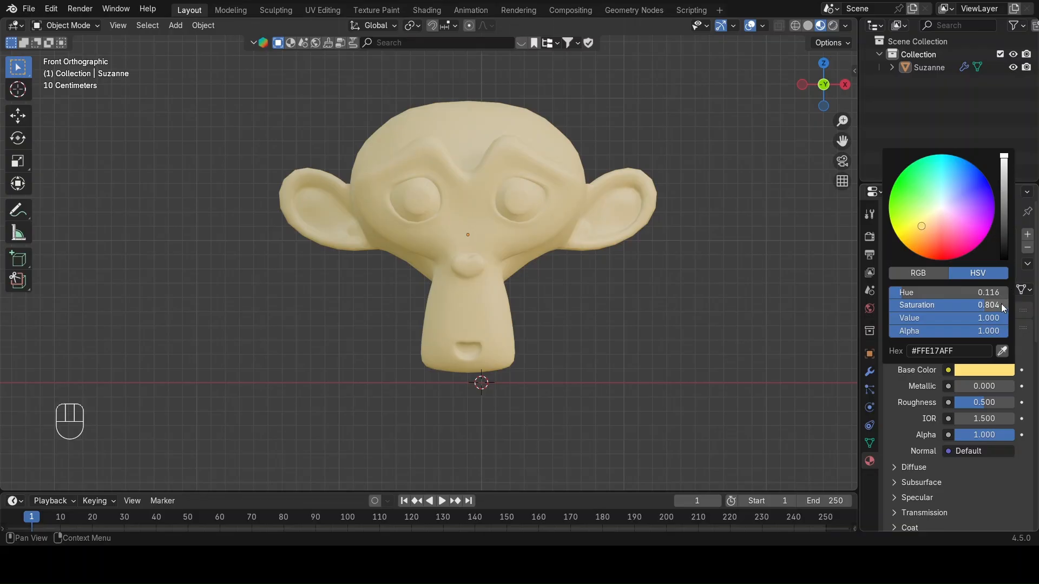
mouse_move(927, 292)
mouse_down()
mouse_move(979, 292)
mouse_move(928, 306)
mouse_move(1002, 310)
mouse_move(922, 292)
mouse_move(940, 293)
mouse_up()
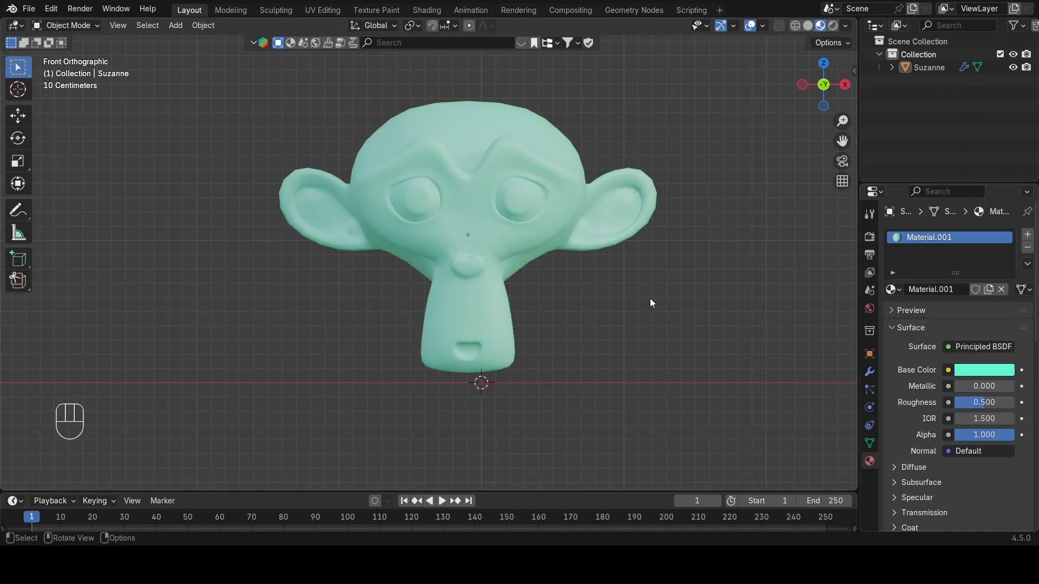
Set the material's Metallic value to 1.000 and examine the head's reflections at an angle and from the front.
drag(842, 141, 859, 182)
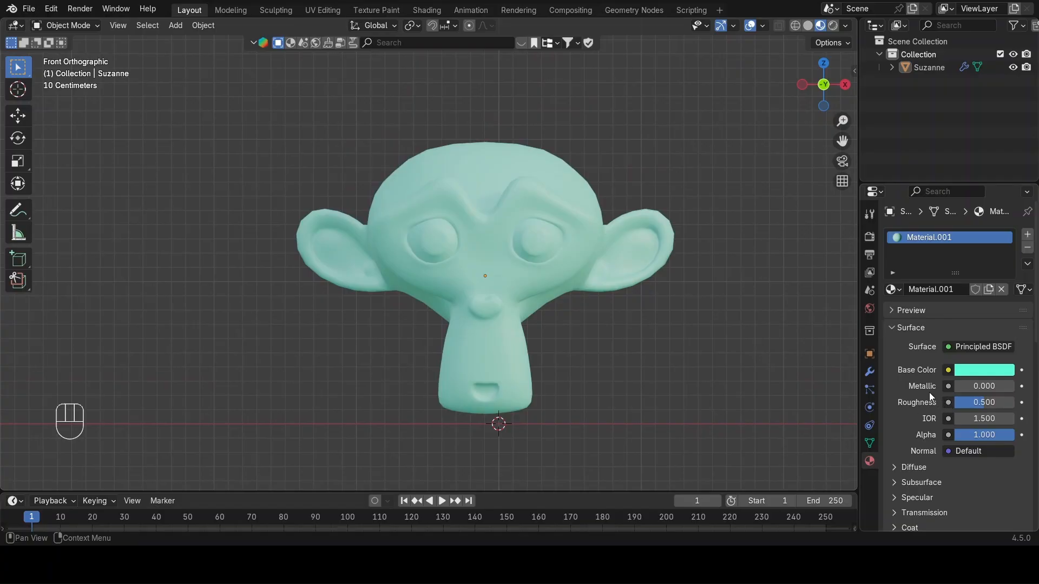
drag(972, 387, 998, 386)
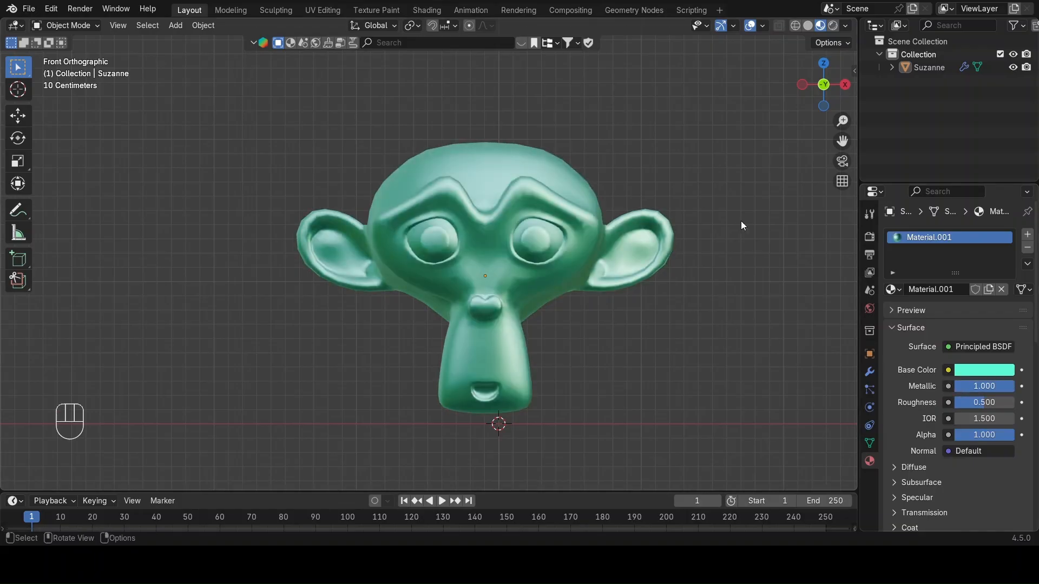
middle_drag(469, 345, 501, 346)
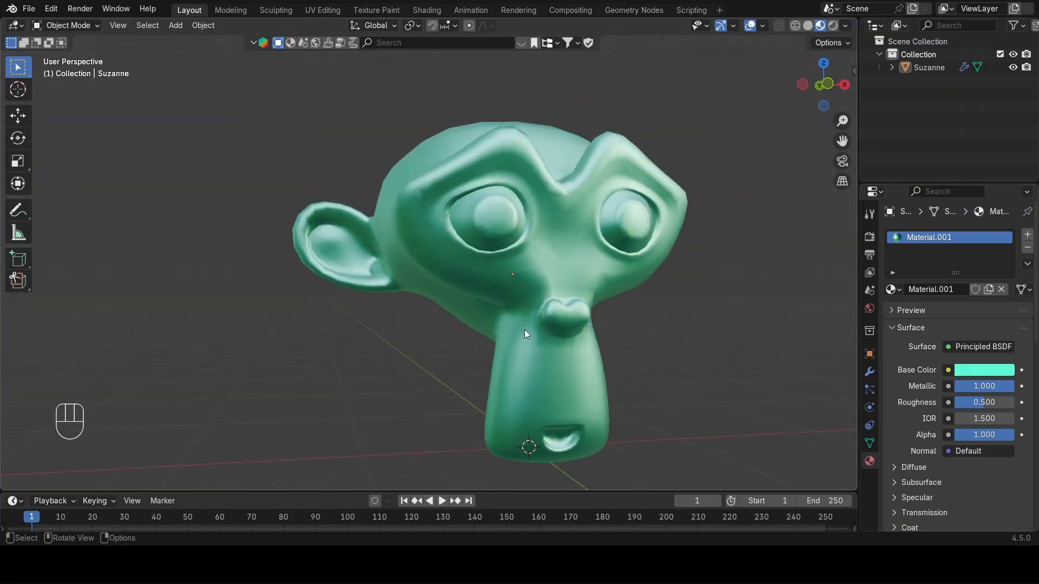
key(KP_1)
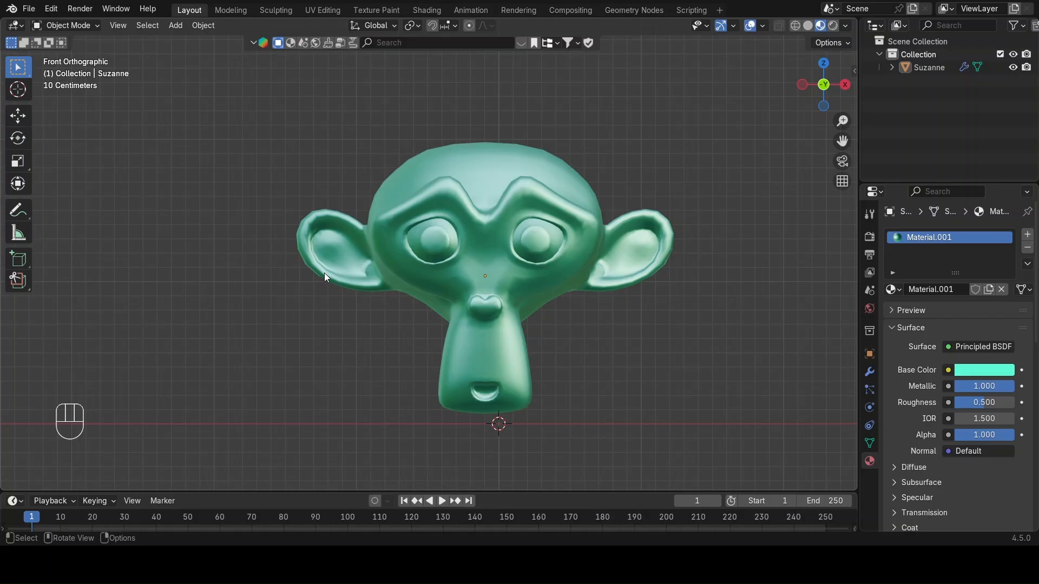
Examine the metallic head from another angle, then return the material's Metallic value to its non-metallic minimum.
middle_drag(344, 302, 509, 300)
key(KP_1)
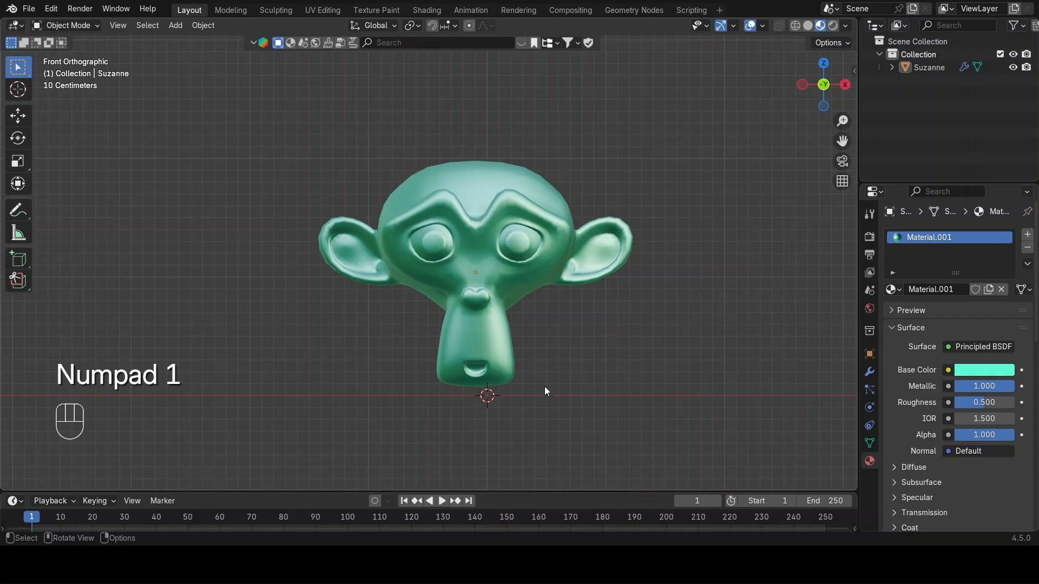
drag(991, 391, 955, 386)
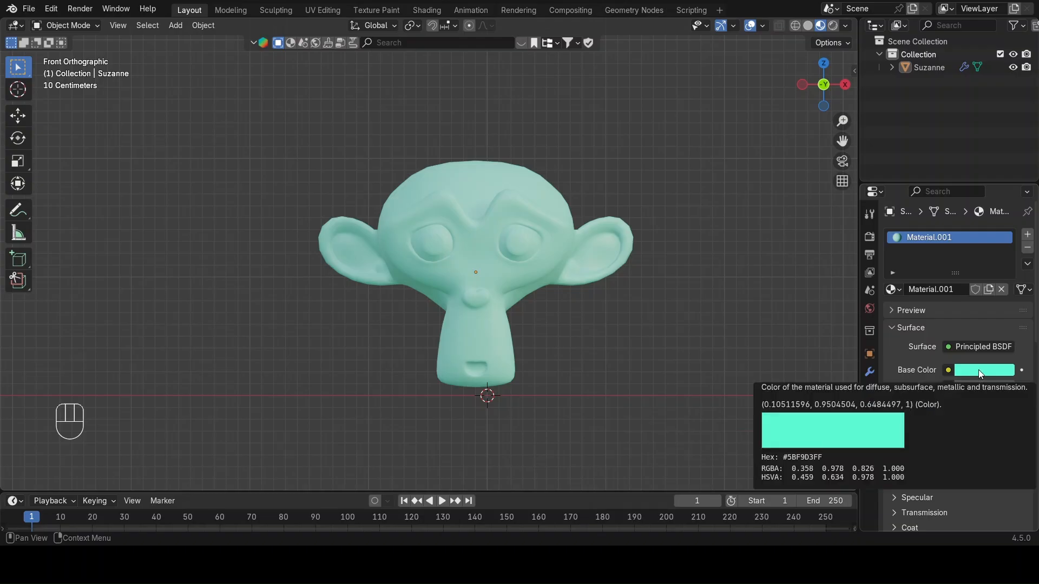
Try a Roughness of 0.000 on the material and examine the head's reflections from several angles and up close.
mouse_move(1000, 386)
mouse_down()
mouse_move(1035, 385)
mouse_move(944, 385)
mouse_move(957, 402)
mouse_move(933, 403)
mouse_up()
middle_drag(563, 295, 710, 324)
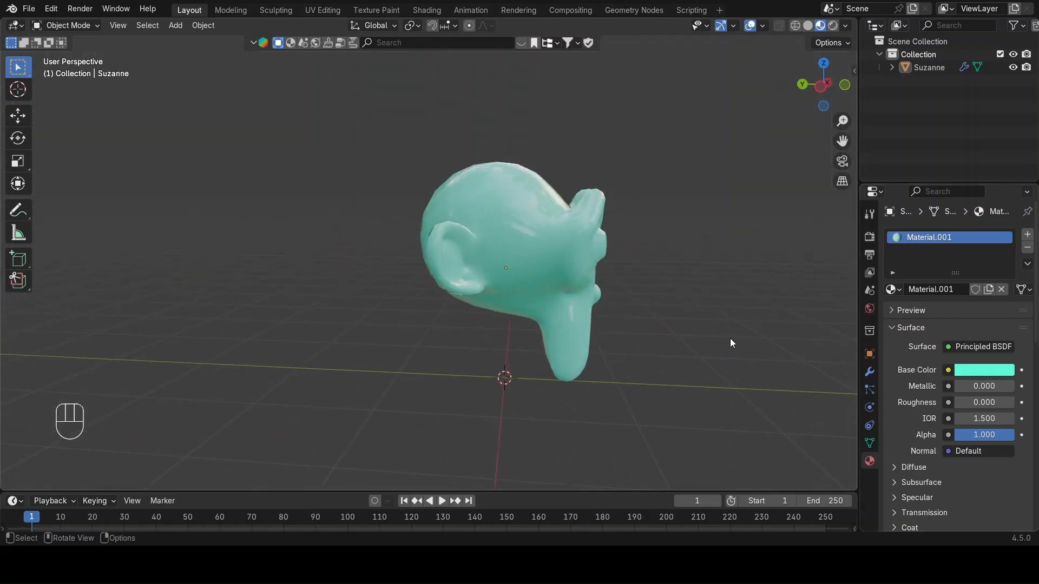
middle_drag(640, 340, 679, 277)
scroll(536, 311, up, 7)
scroll(536, 310, down, 9)
Raise the material's Roughness to 1.000 and examine the matte head from different angles.
drag(965, 402, 1010, 402)
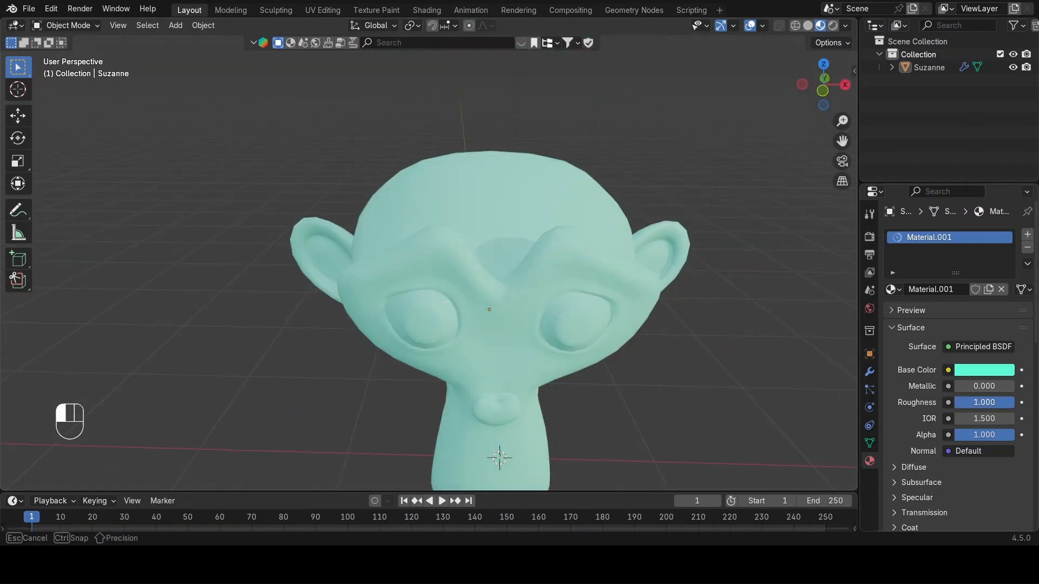
middle_drag(325, 265, 603, 206)
middle_drag(453, 251, 397, 305)
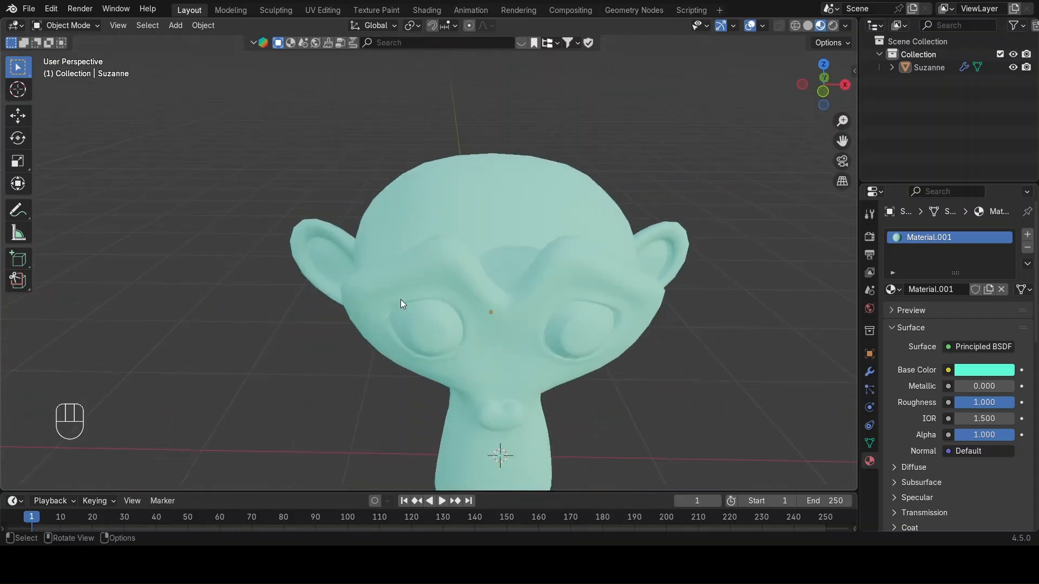
scroll(396, 304, down, 1)
Try a medium Roughness of 0.509 on the material, then lower it to 0.187.
mouse_move(982, 402)
mouse_down()
mouse_move(953, 402)
mouse_move(985, 401)
mouse_up()
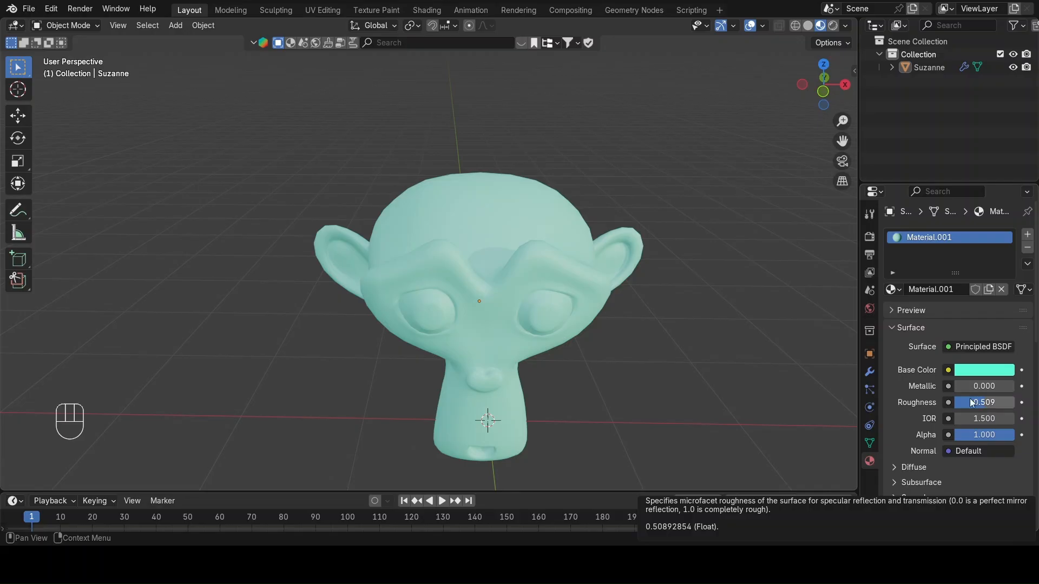
drag(982, 404, 961, 404)
middle_drag(460, 303, 482, 297)
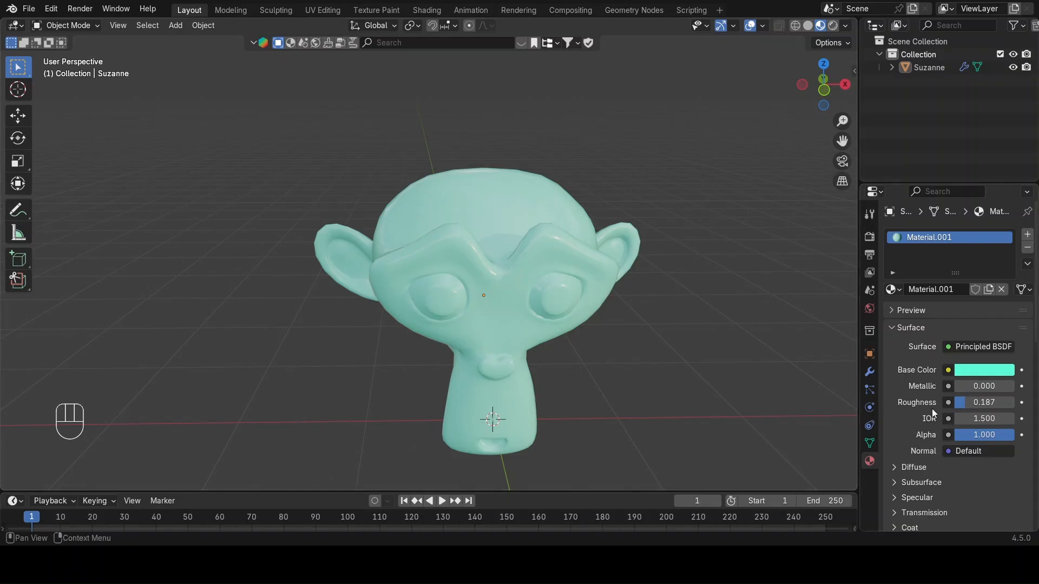
Try a higher IOR on the material, then return it to 1.5.
scroll(928, 409, down, 1)
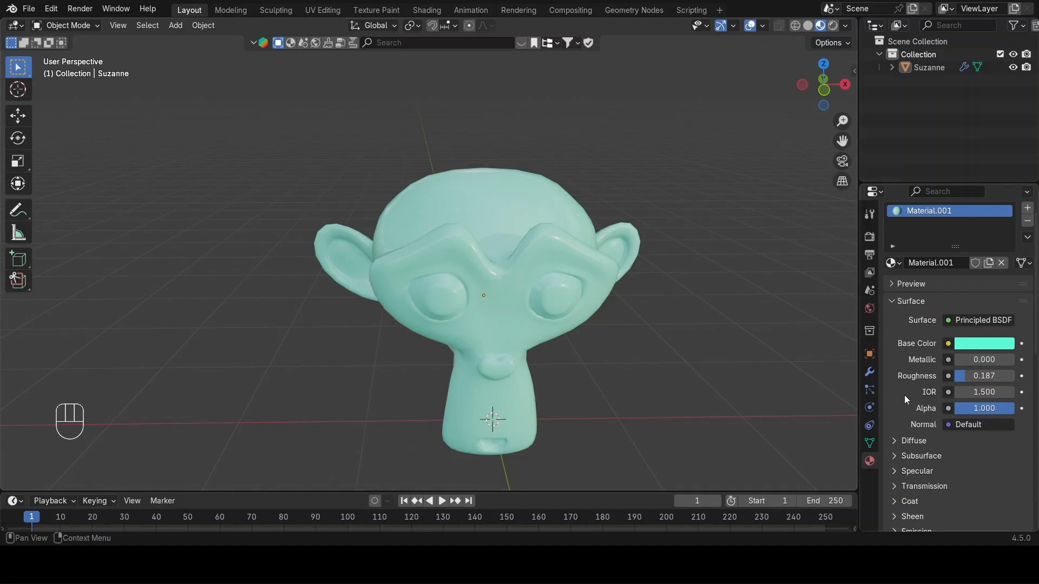
scroll(936, 401, down, 4)
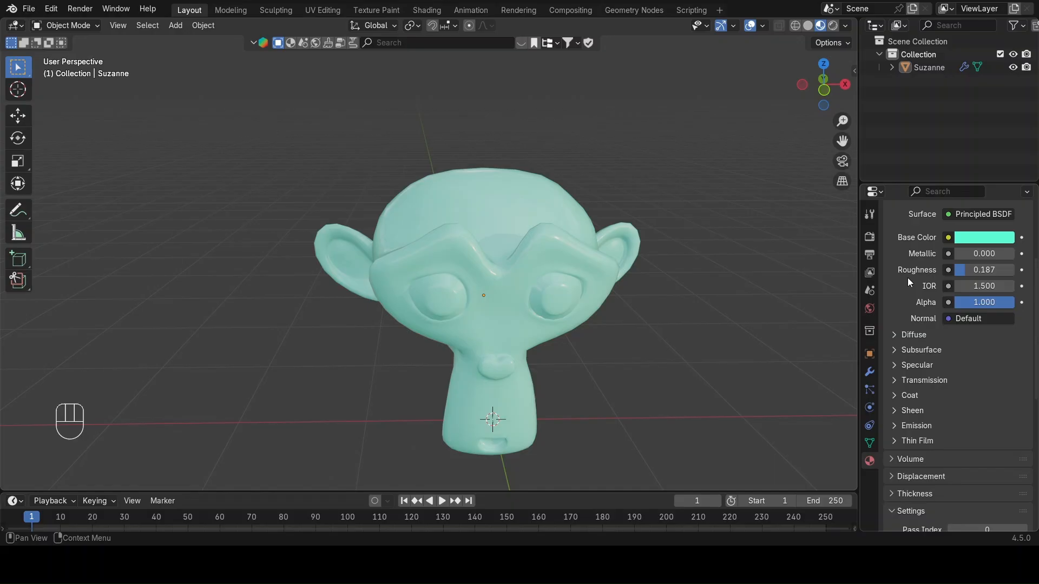
drag(967, 285, 1025, 286)
double_click(968, 286)
text(1.)
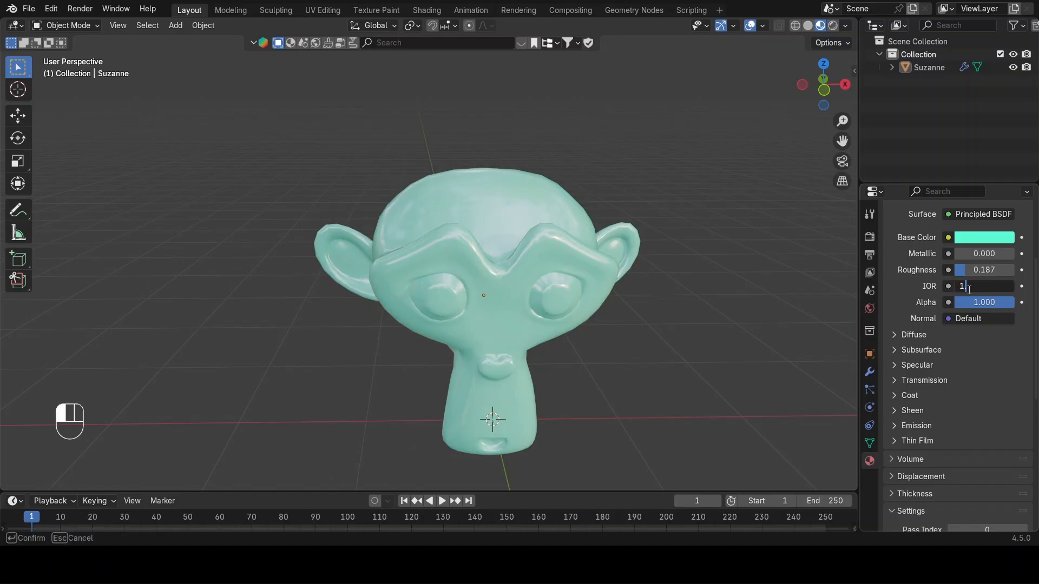
text(5)
key(Return)
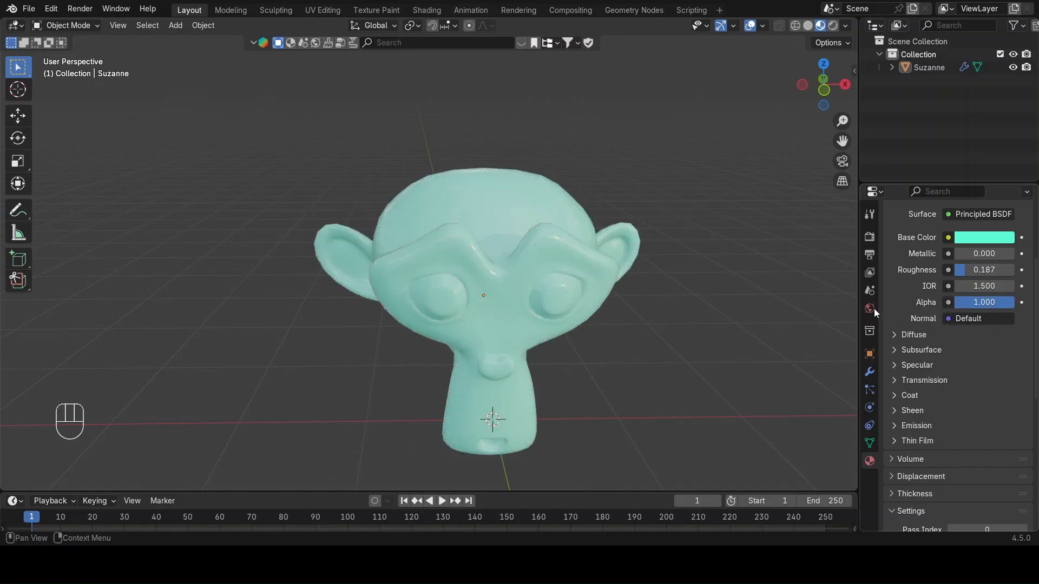
Try a fully transparent Alpha of 0.000 on the material, then restore it to 1.000.
middle_drag(764, 339, 1006, 270)
drag(1004, 301, 954, 302)
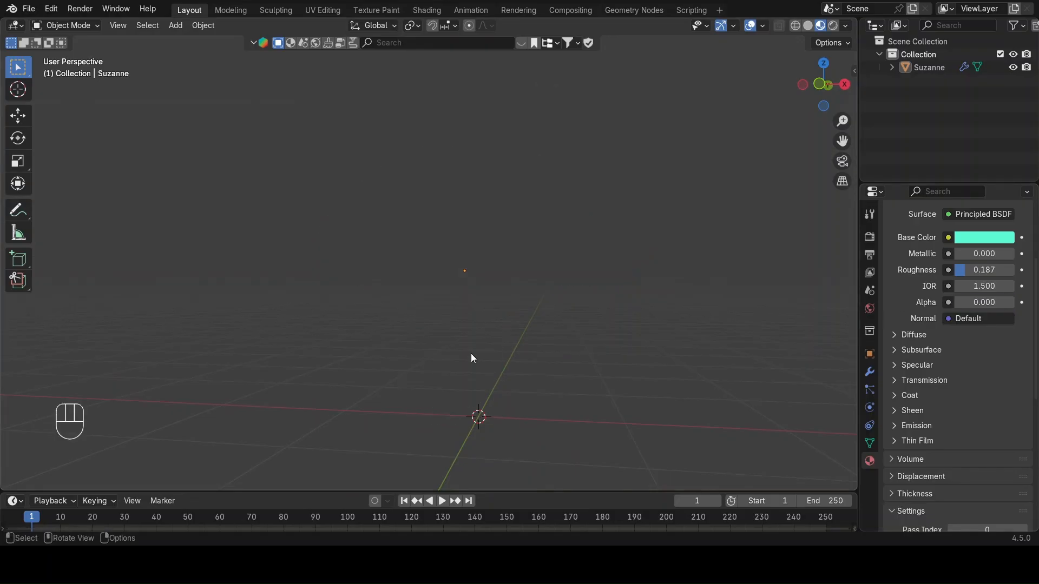
middle_drag(669, 382, 476, 397)
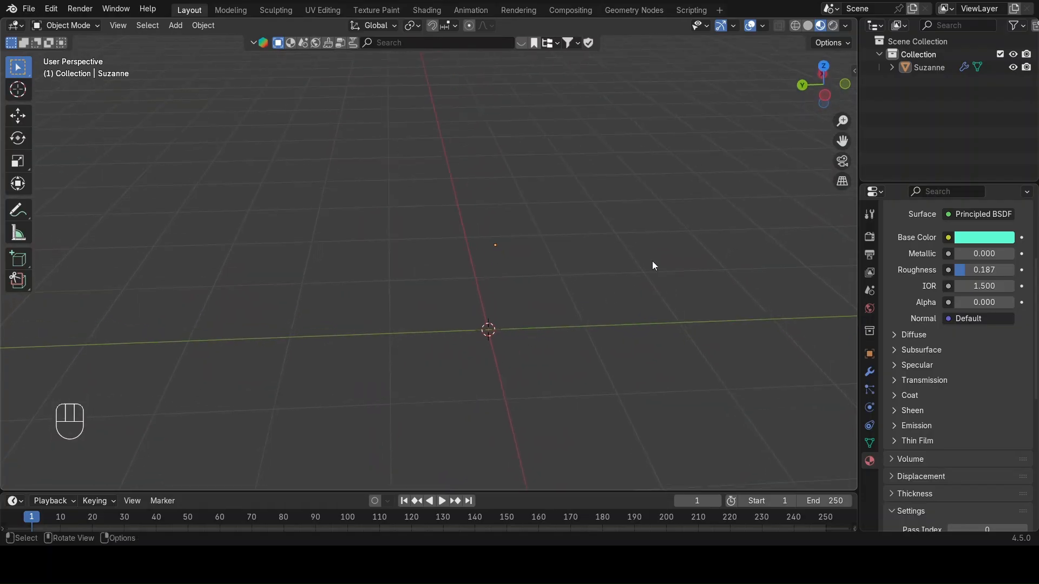
scroll(619, 309, down, 1)
scroll(585, 310, up, 3)
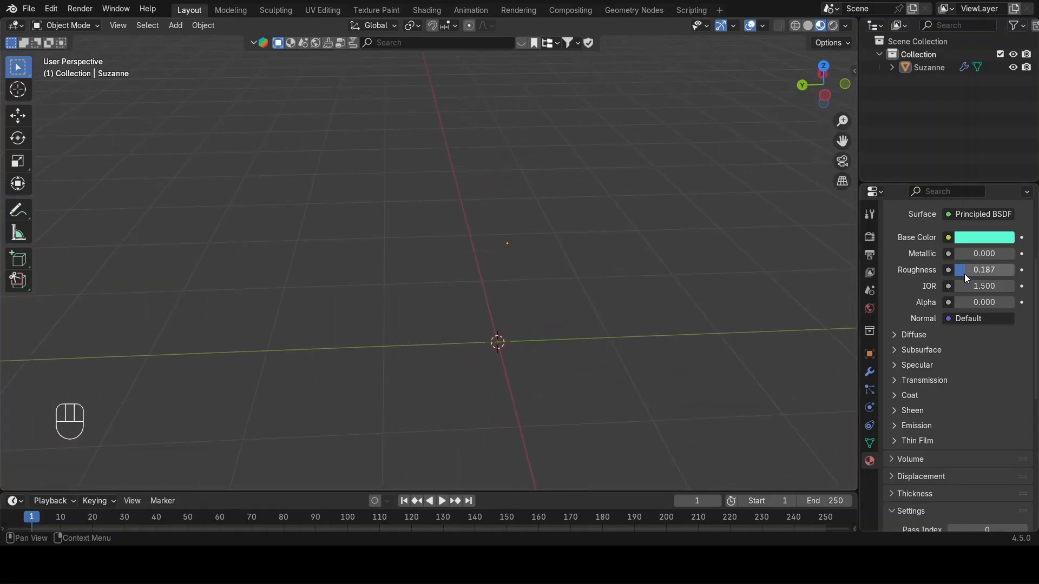
drag(970, 302, 1011, 302)
middle_drag(712, 379, 599, 333)
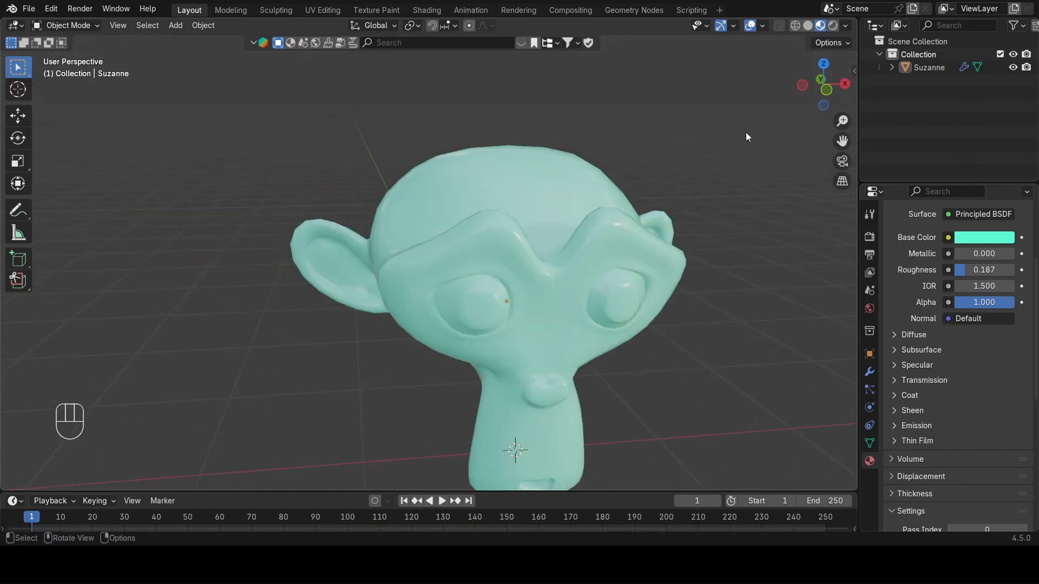
drag(842, 141, 796, 372)
middle_drag(796, 371, 762, 368)
Try partly transparent Alpha values of 0.509 and 0.1, then return the material's Alpha to 1.000.
mouse_move(1001, 302)
mouse_down()
mouse_move(968, 302)
mouse_move(987, 301)
mouse_up()
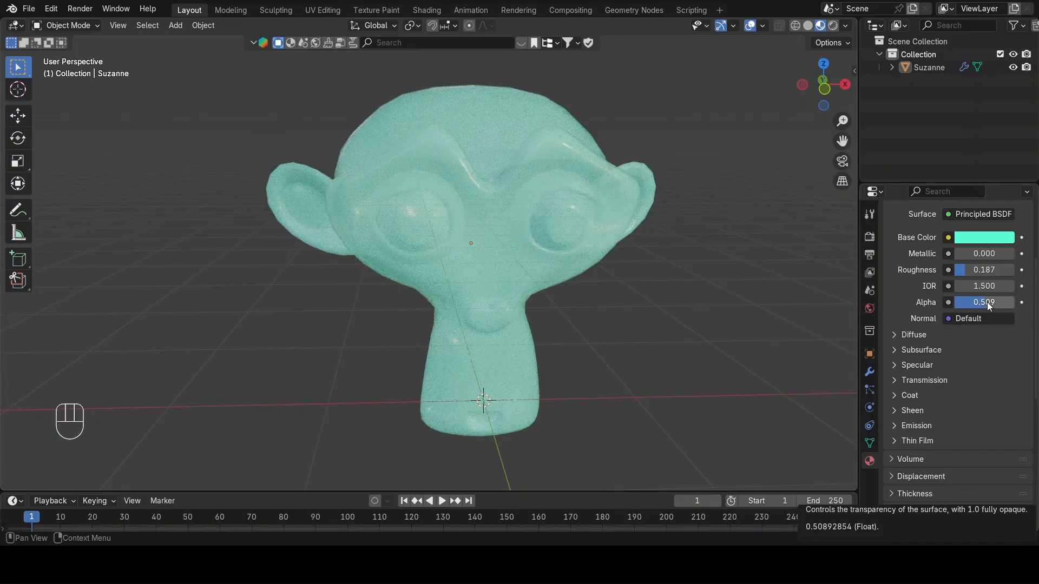
click(987, 301)
text(1)
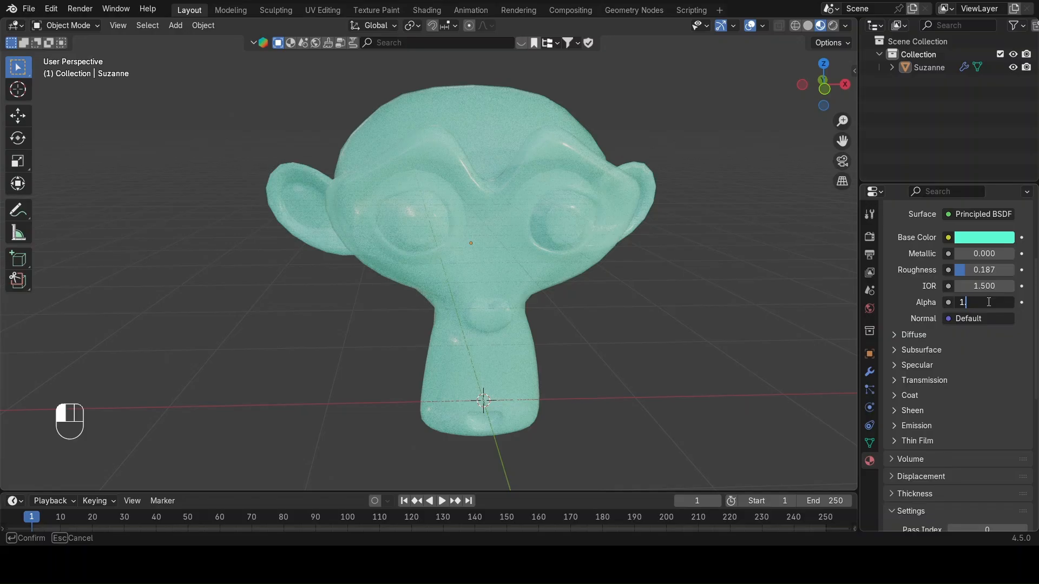
key(BackSpace)
text(0.1)
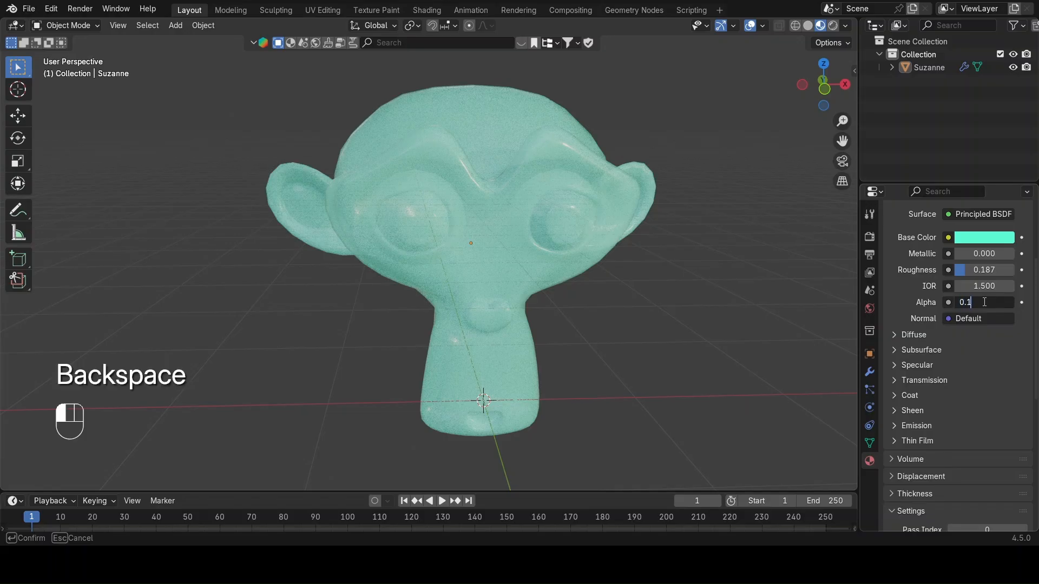
key(Return)
middle_drag(326, 327, 511, 314)
drag(975, 305, 1016, 305)
middle_drag(374, 296, 473, 314)
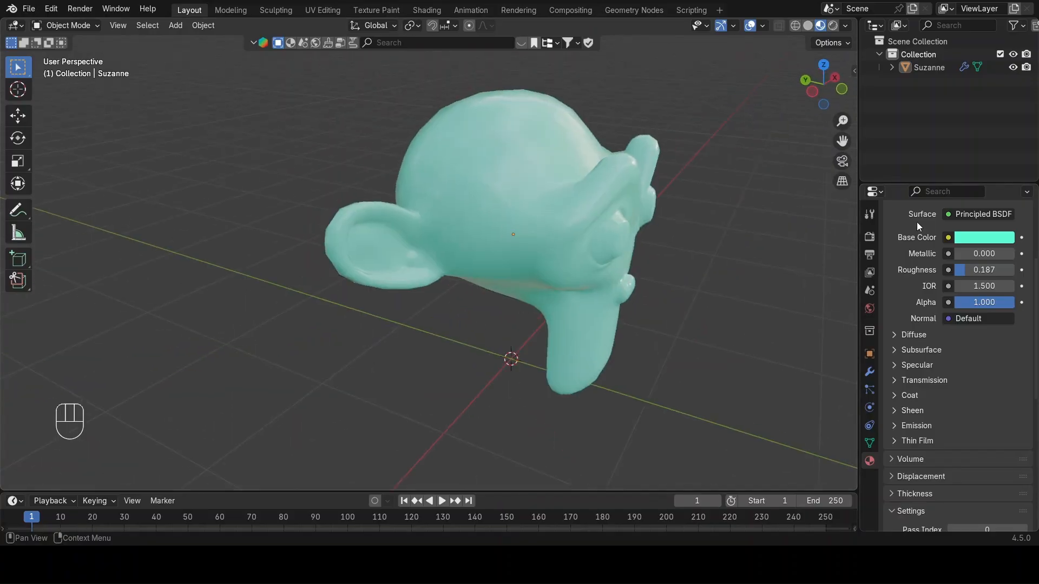
Expand the material's Transmission settings and lower its Roughness to 0.000.
scroll(885, 306, down, 10)
scroll(898, 330, up, 3)
scroll(912, 357, up, 8)
click(898, 380)
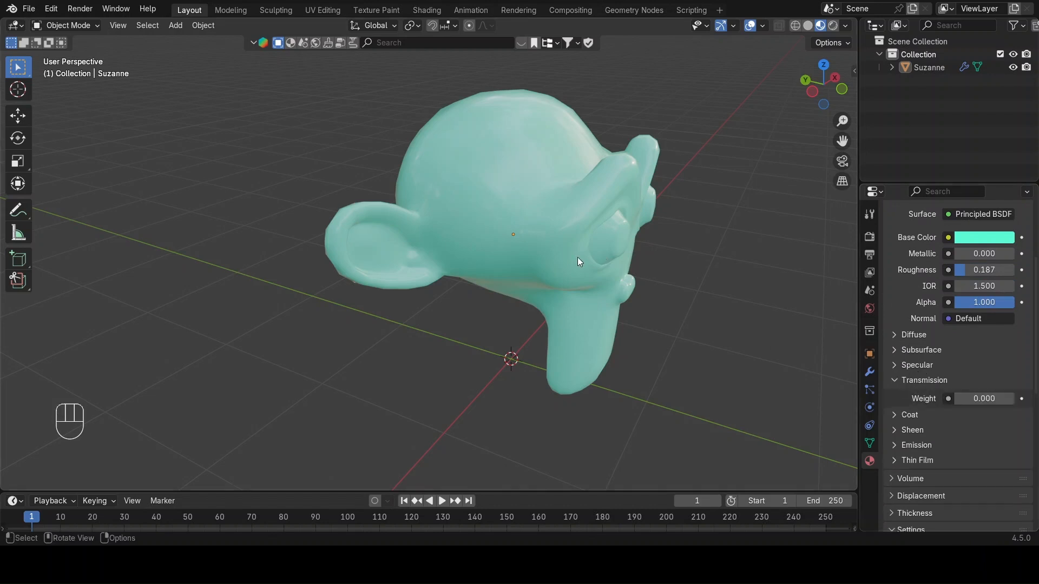
middle_drag(588, 257, 523, 267)
drag(989, 269, 957, 269)
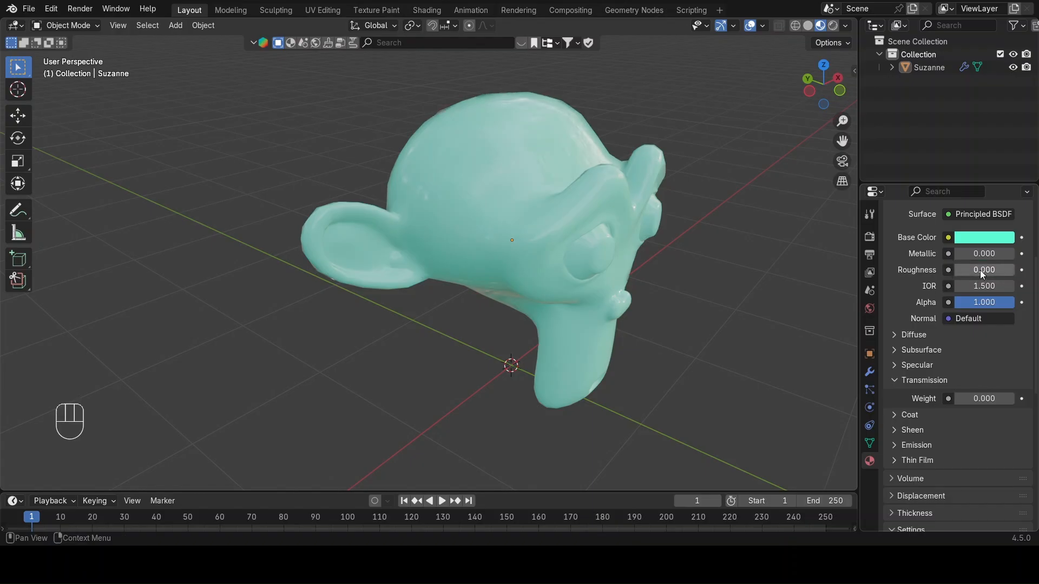
middle_drag(598, 199, 575, 193)
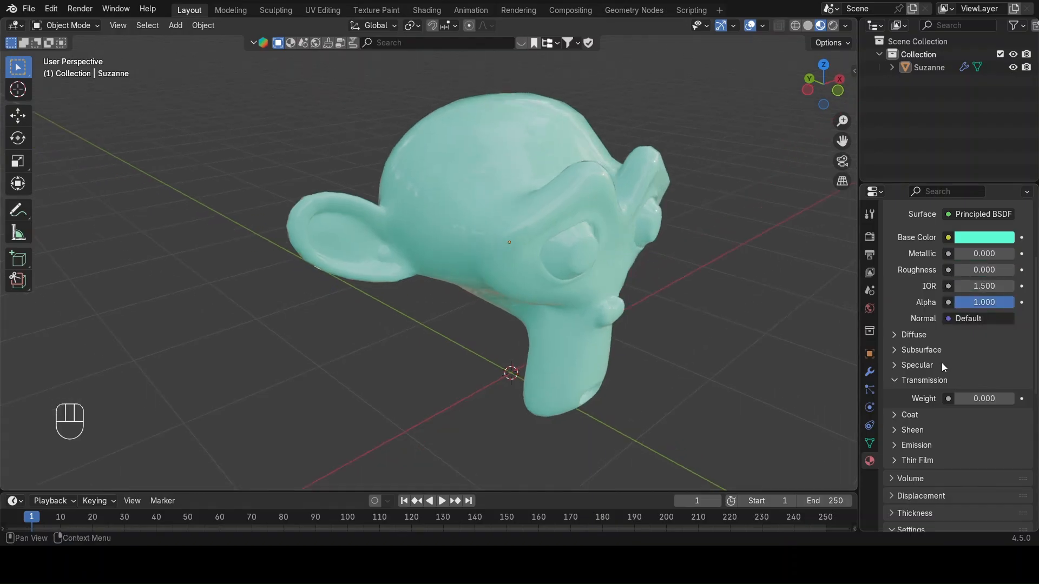
Set the Transmission Weight to 1.000 and examine the glass-like head from several angles and up close.
drag(969, 401, 989, 403)
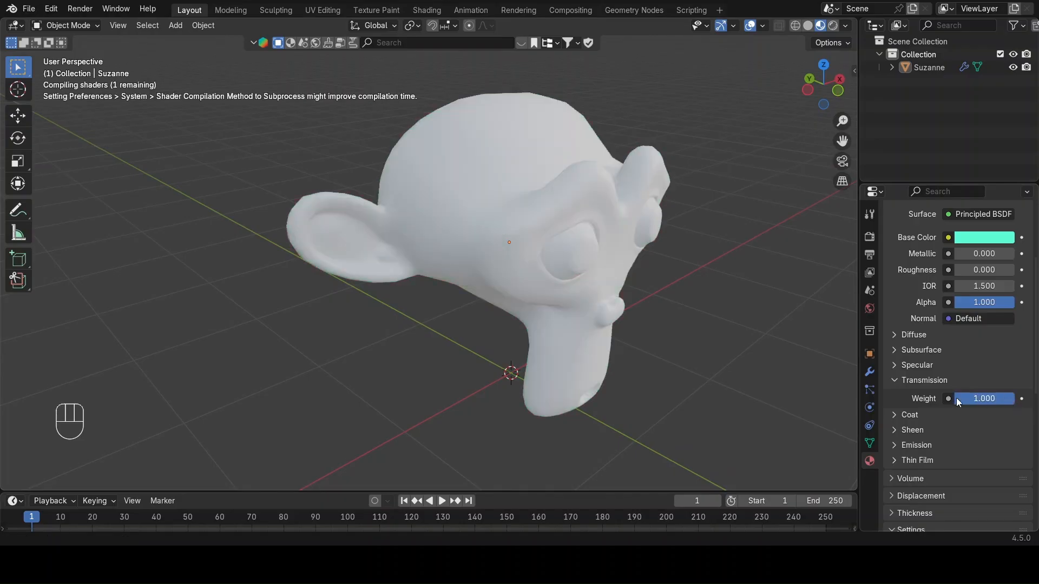
middle_drag(504, 319, 566, 284)
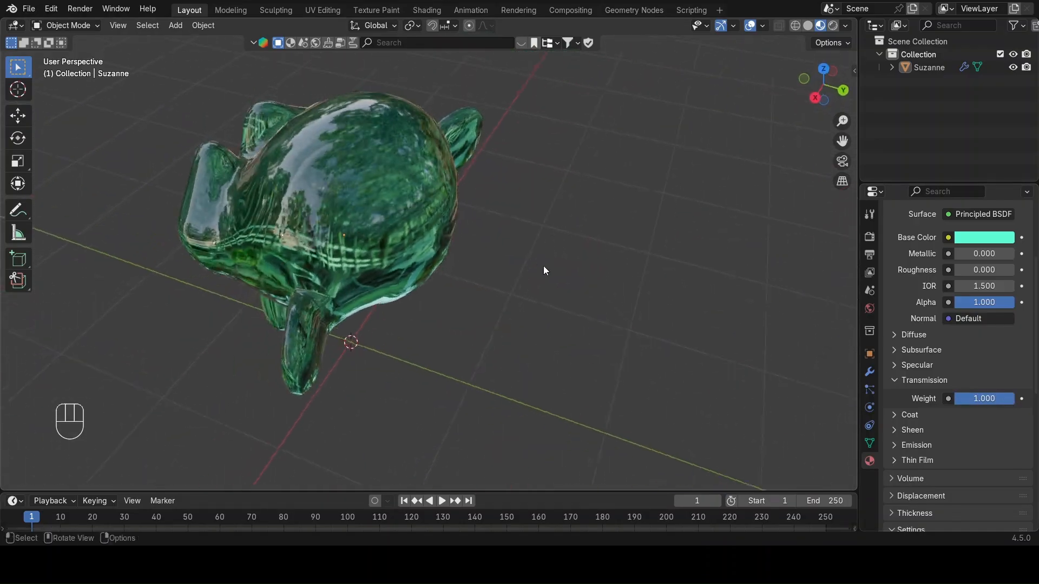
middle_drag(366, 239, 558, 196)
scroll(559, 196, up, 5)
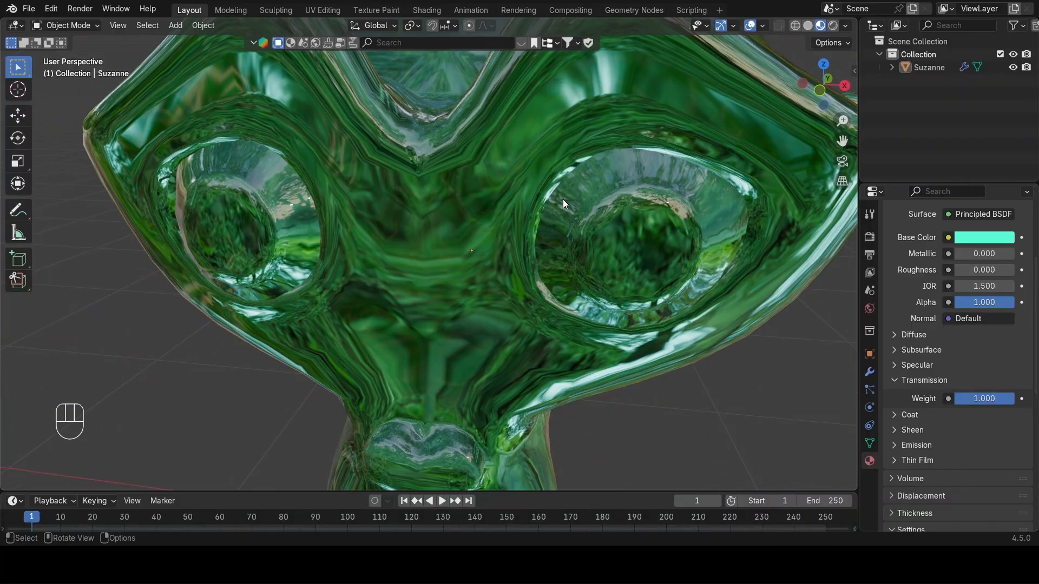
scroll(562, 197, down, 8)
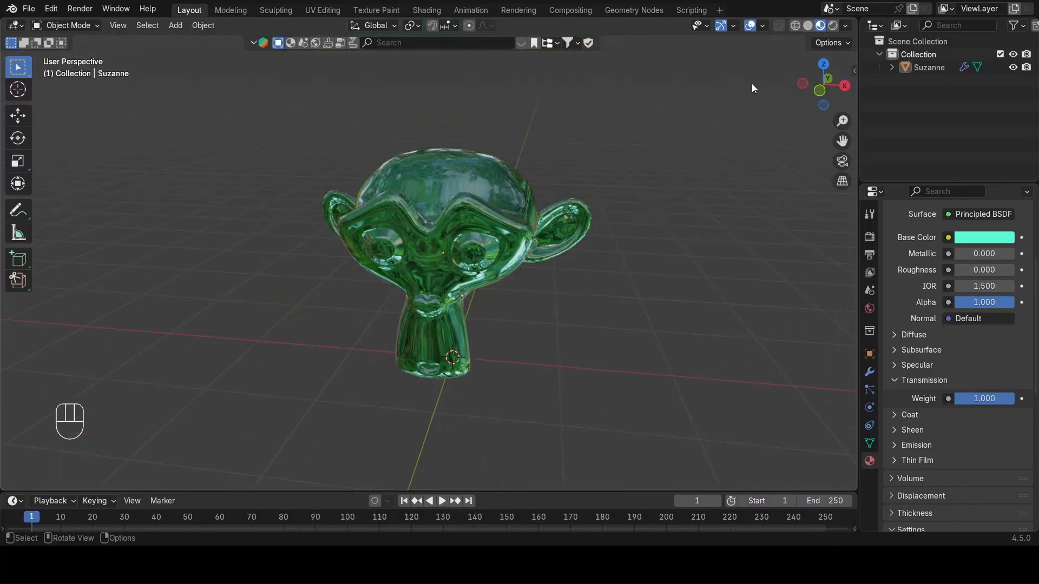
Preview the glass-like head in Rendered viewport shading, up close and from above.
click(833, 27)
scroll(422, 308, up, 5)
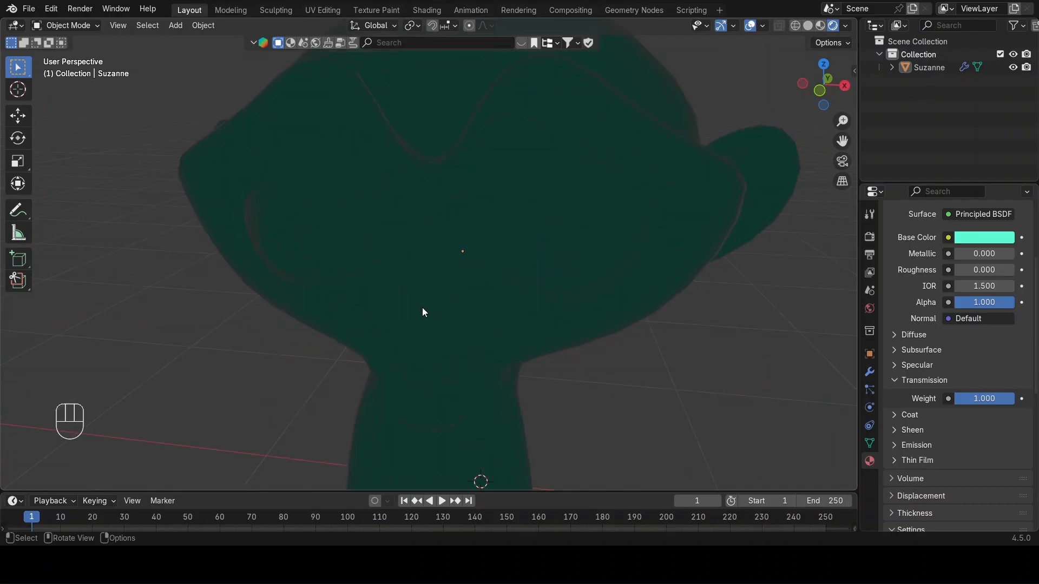
scroll(423, 307, down, 6)
mouse_move(423, 309)
middle_down()
mouse_move(526, 394)
mouse_move(457, 359)
mouse_move(487, 325)
middle_up()
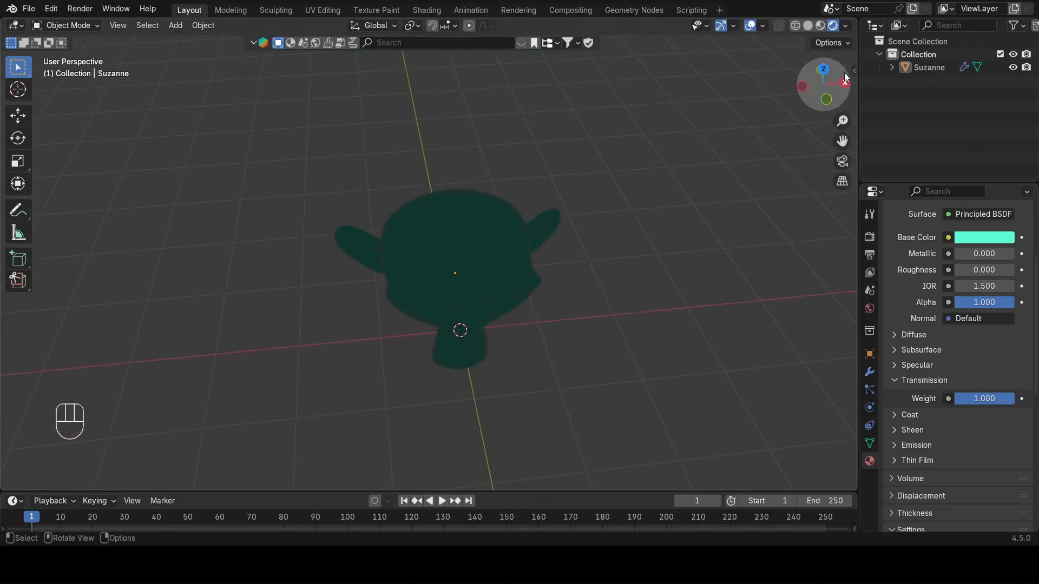
Return the viewport to Material Preview shading and examine the reflections and refractions on the head.
click(820, 26)
scroll(465, 320, up, 8)
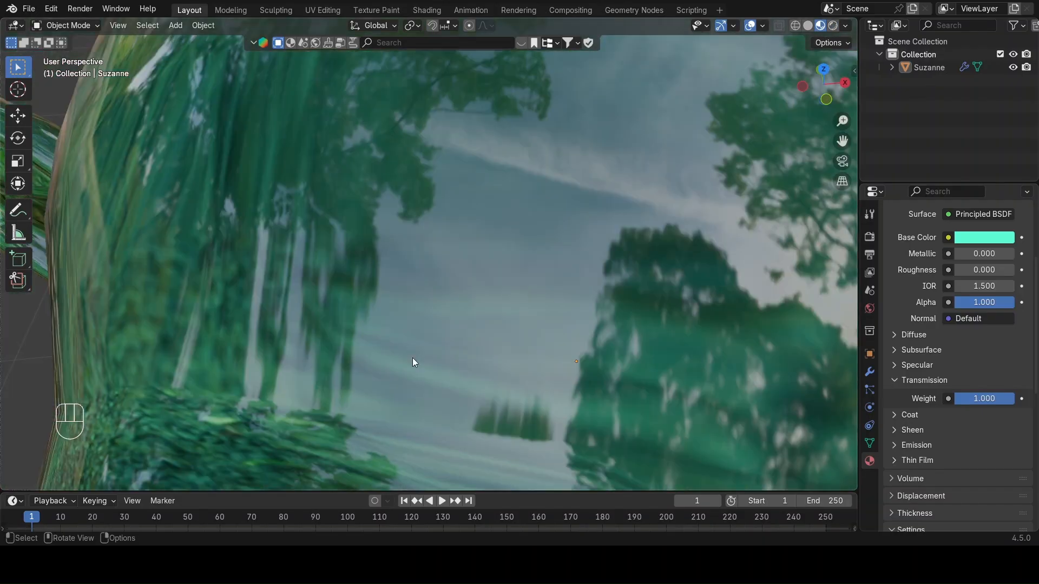
scroll(416, 354, down, 6)
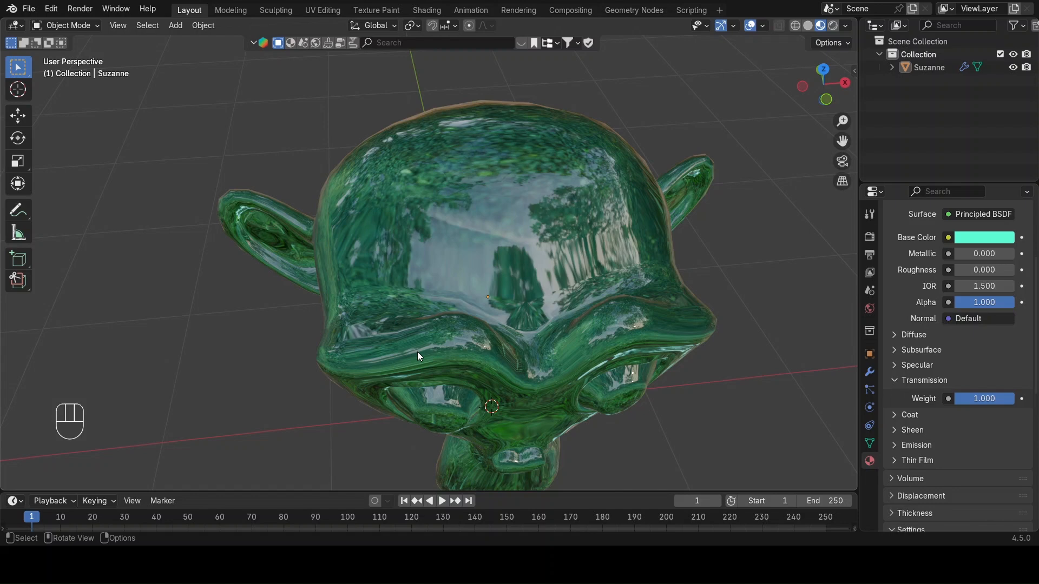
middle_drag(501, 398, 526, 330)
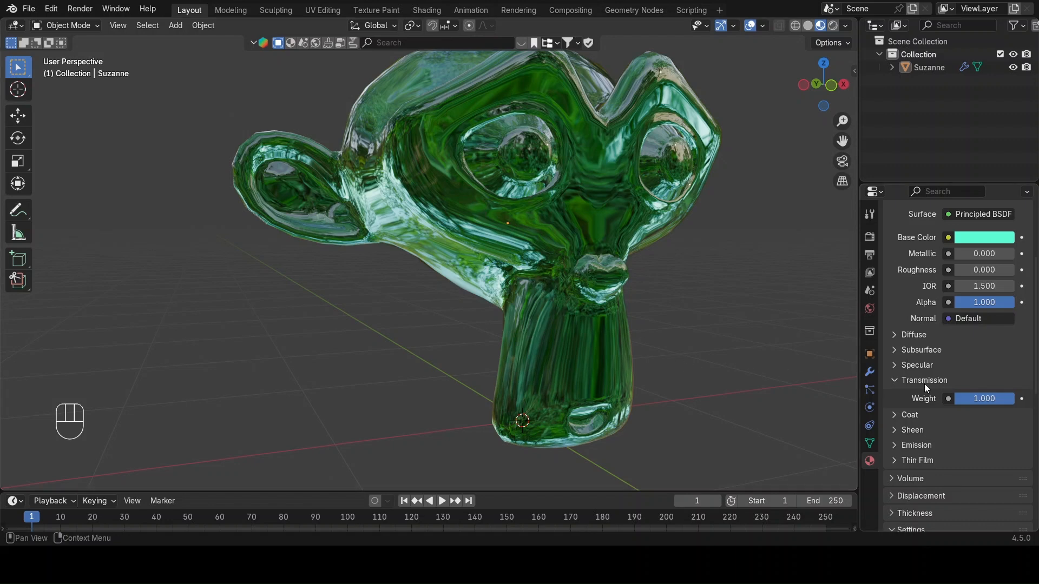
Return the Transmission Weight to 0.000 and set the material's Roughness to 0.223.
drag(963, 399, 914, 399)
middle_drag(747, 338, 730, 373)
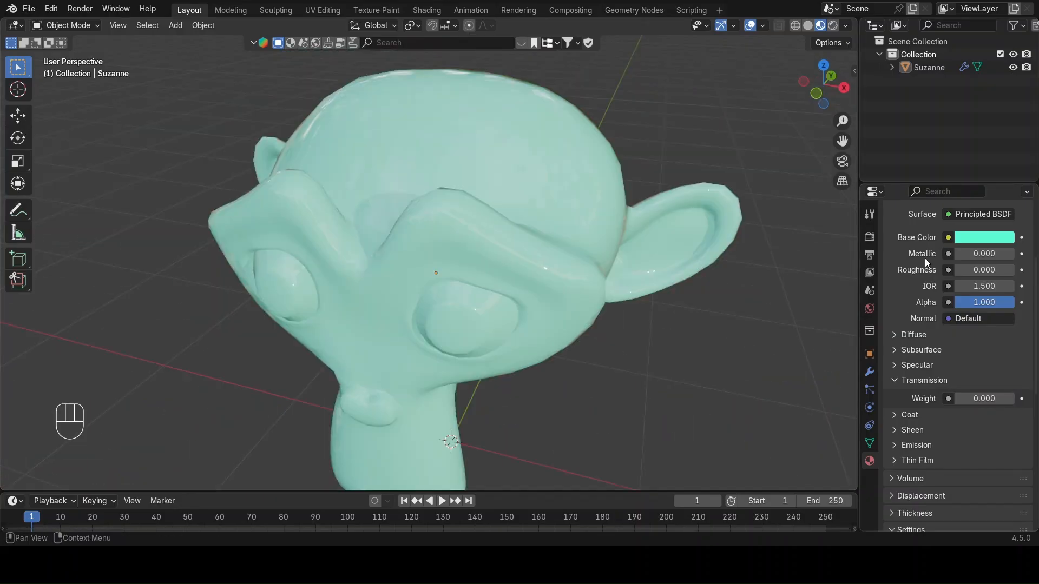
mouse_move(973, 270)
mouse_down()
mouse_move(996, 270)
mouse_move(987, 270)
mouse_up()
scroll(585, 384, down, 4)
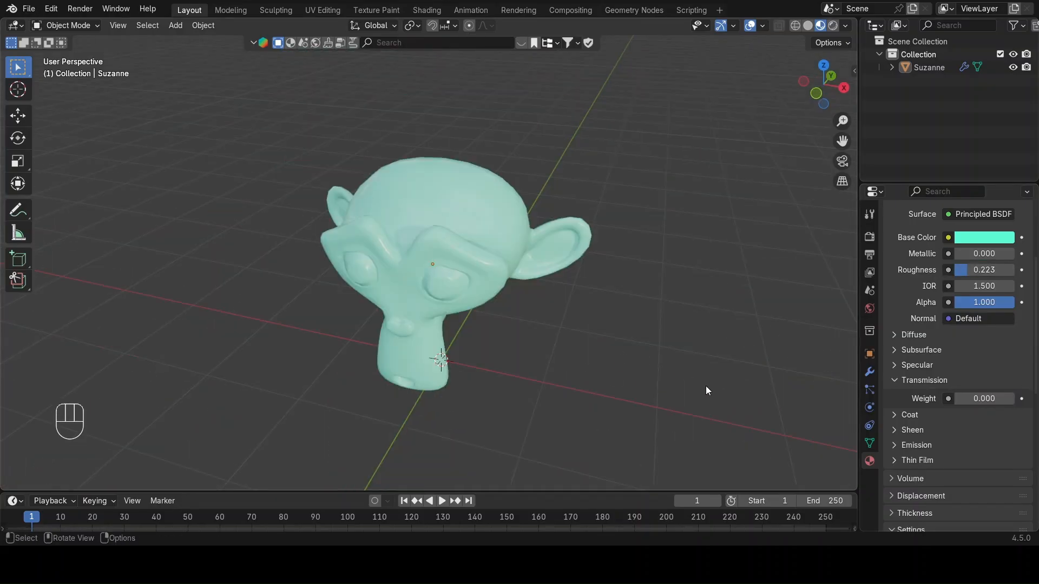
Collapse the Transmission settings, expand Coat, and set the Coat Weight to 1.
click(914, 415)
click(902, 387)
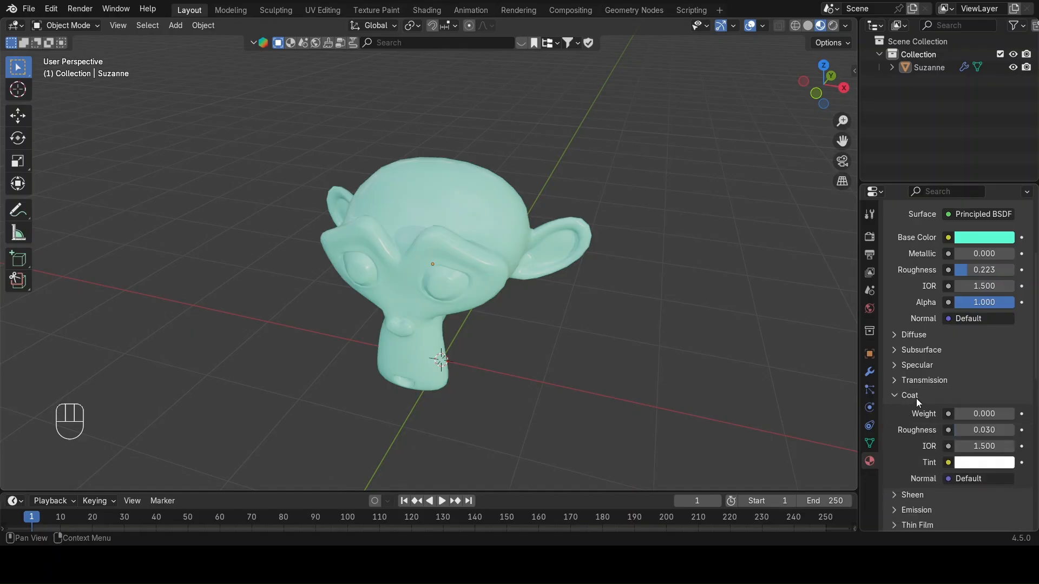
scroll(913, 400, down, 1)
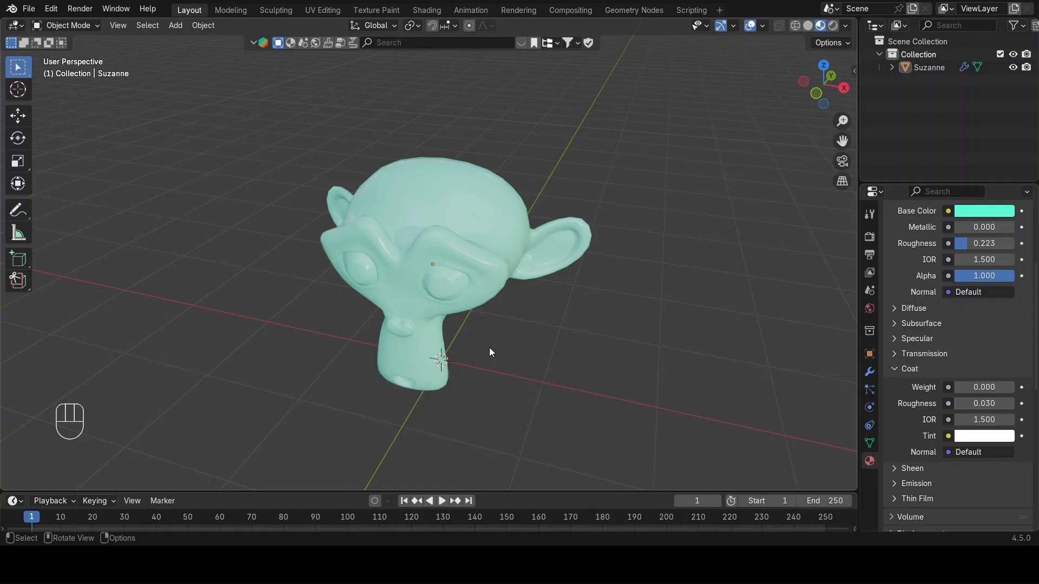
click(965, 387)
text(1)
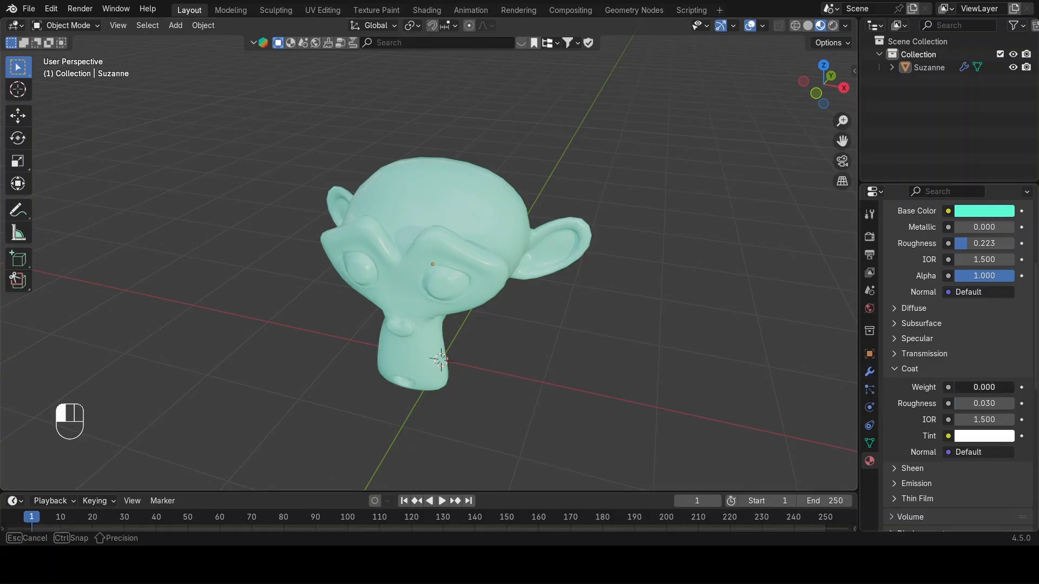
key(Return)
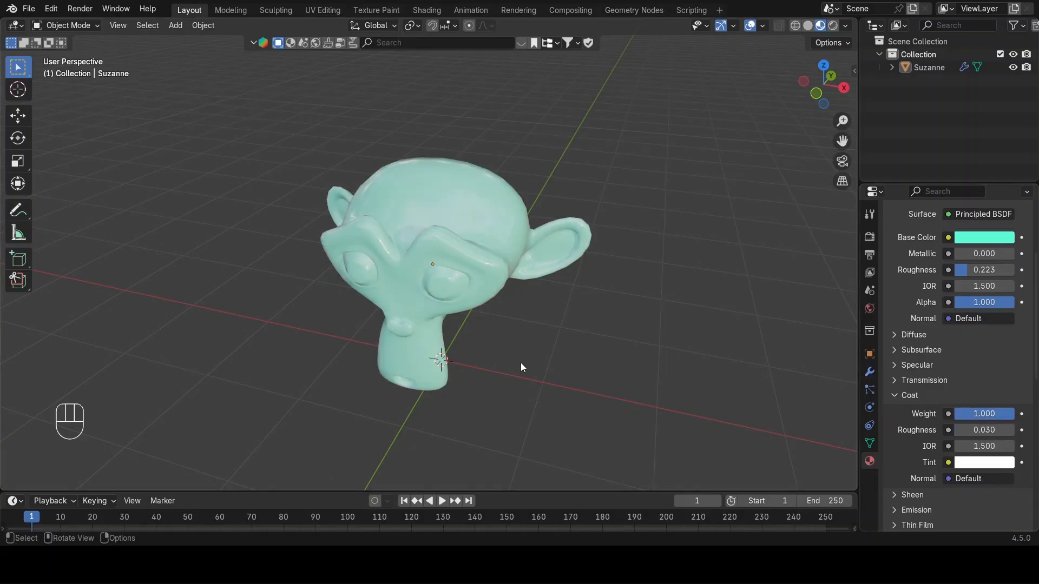
Set the Coat Roughness to 0.209 and its Tint to pinkish red #FF3F69FF, and view the tinted head from the front.
drag(994, 432, 1004, 433)
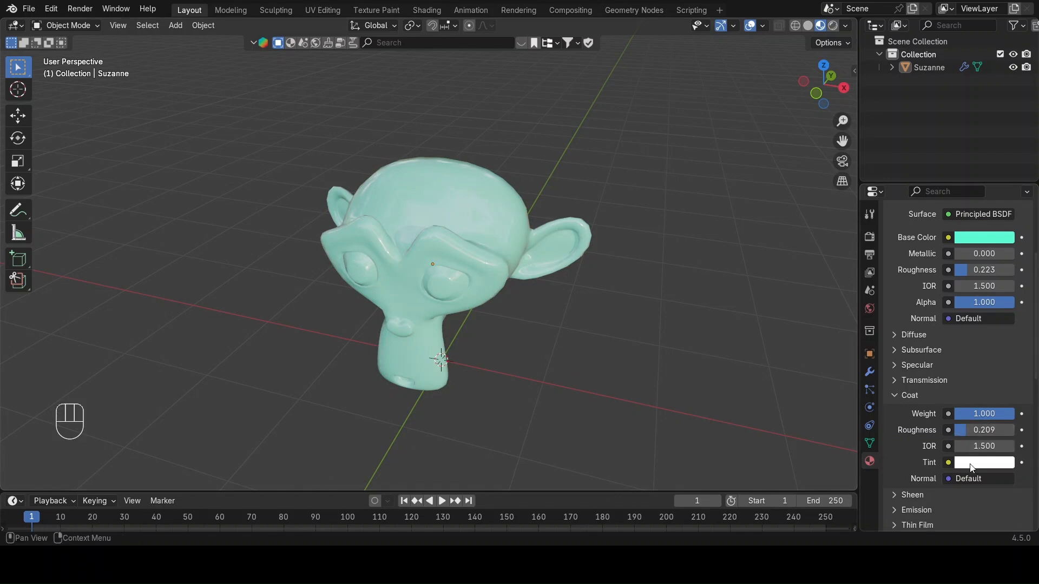
click(972, 466)
drag(956, 278, 951, 340)
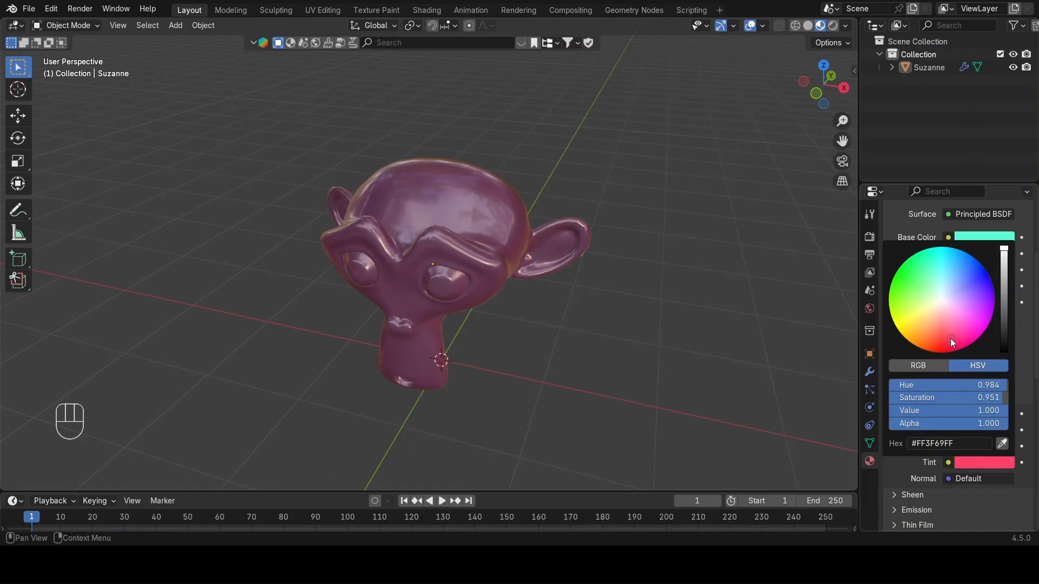
middle_drag(388, 421, 449, 382)
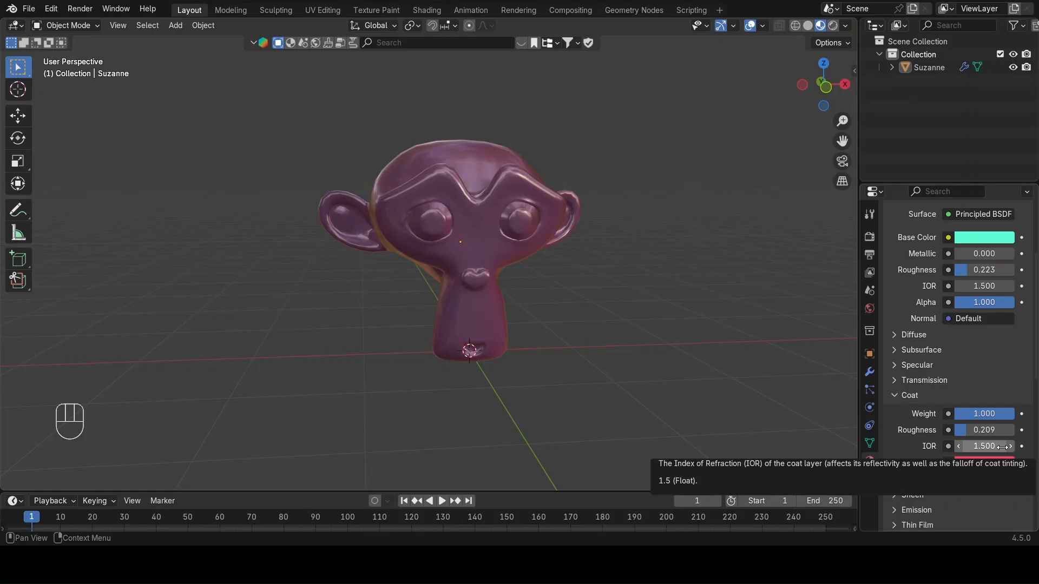
Remove the coat effect by lowering the Coat Weight, and collapse the Coat settings.
drag(980, 429, 944, 414)
click(914, 395)
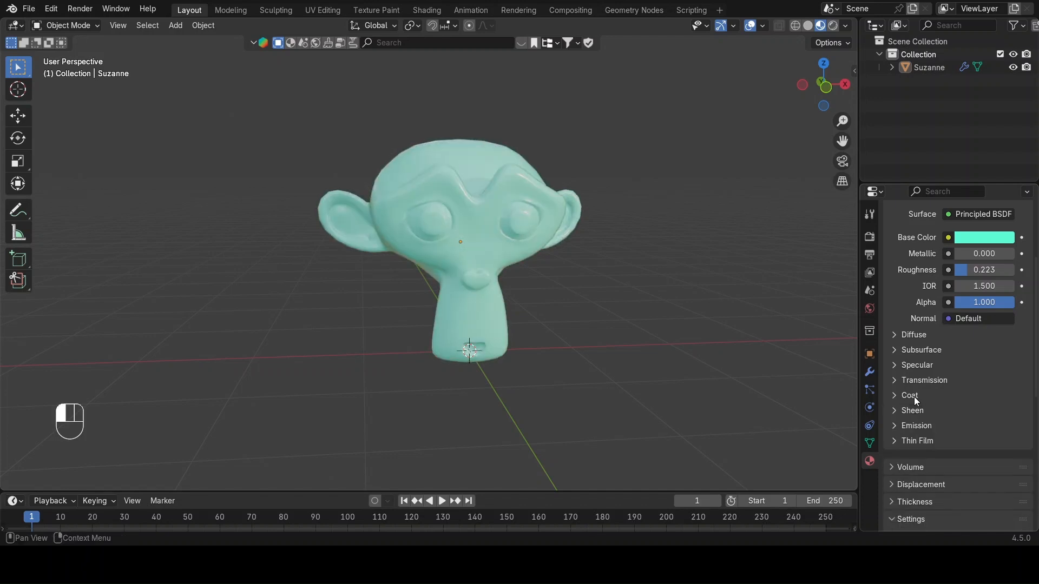
scroll(946, 476, down, 4)
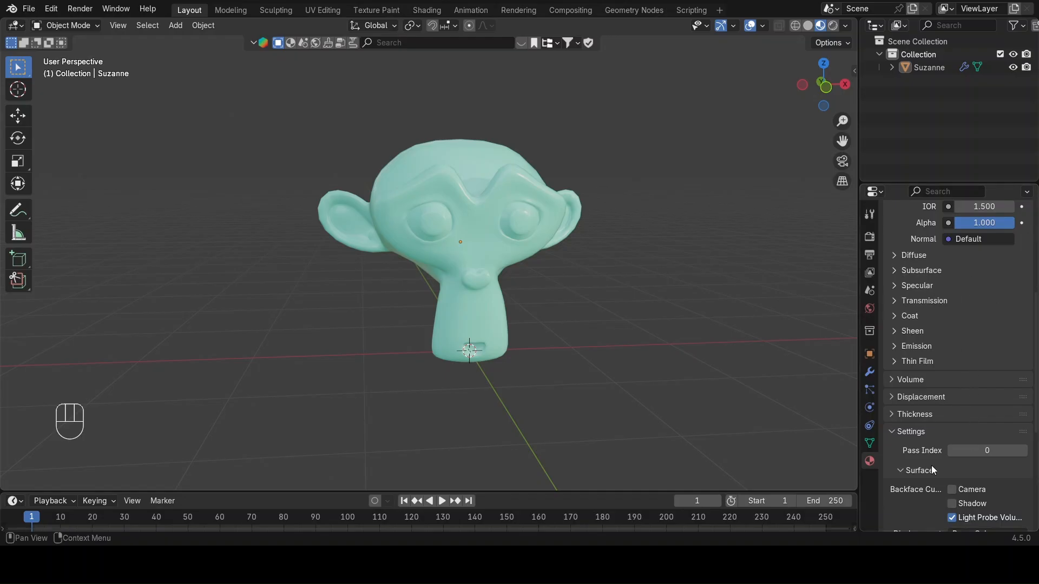
scroll(930, 465, down, 10)
scroll(940, 513, up, 20)
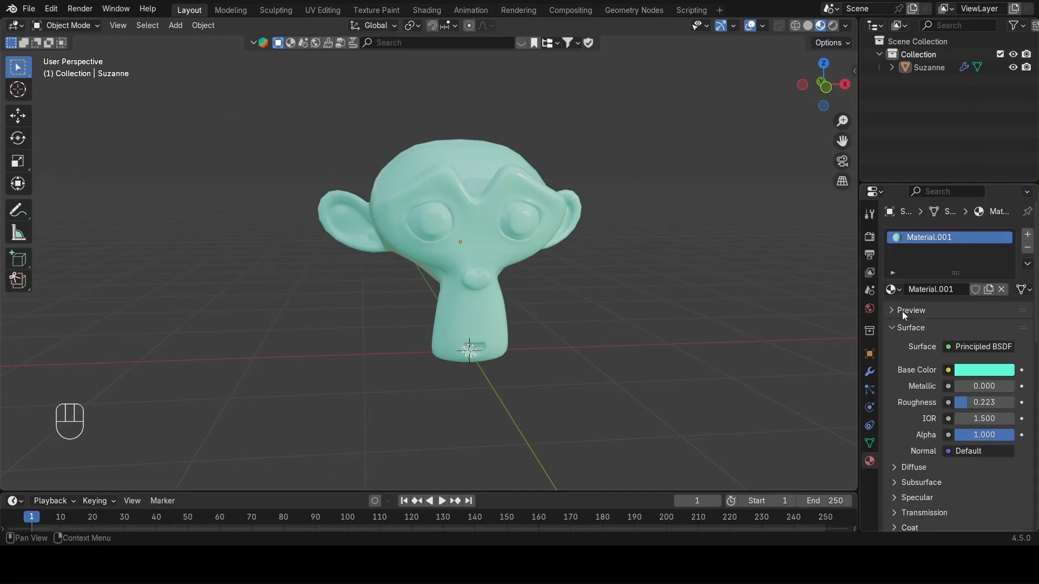
Examine the finished material around the head and switch the viewport to Solid shading.
middle_drag(489, 280, 659, 276)
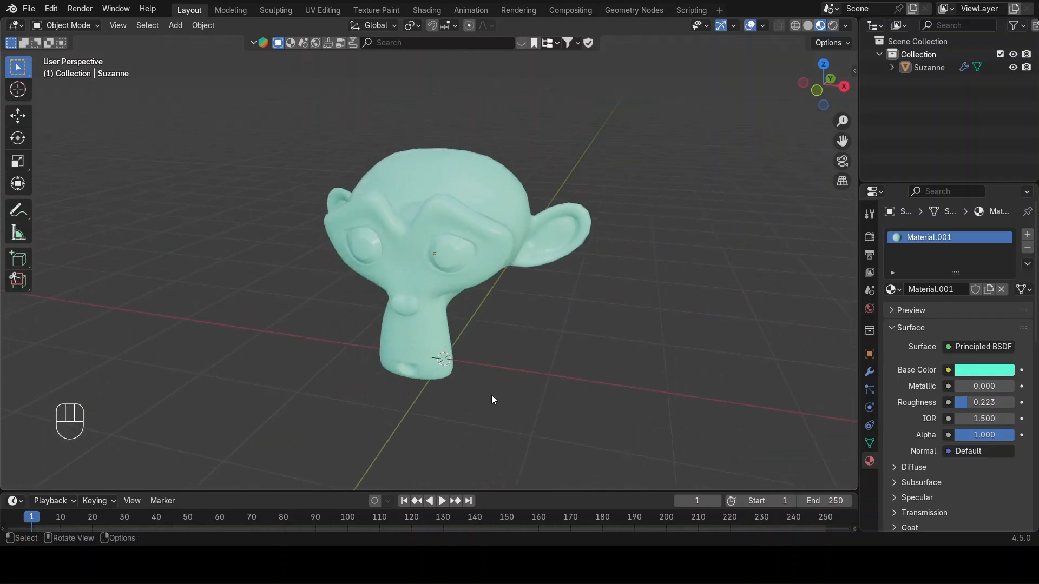
middle_drag(391, 233, 394, 203)
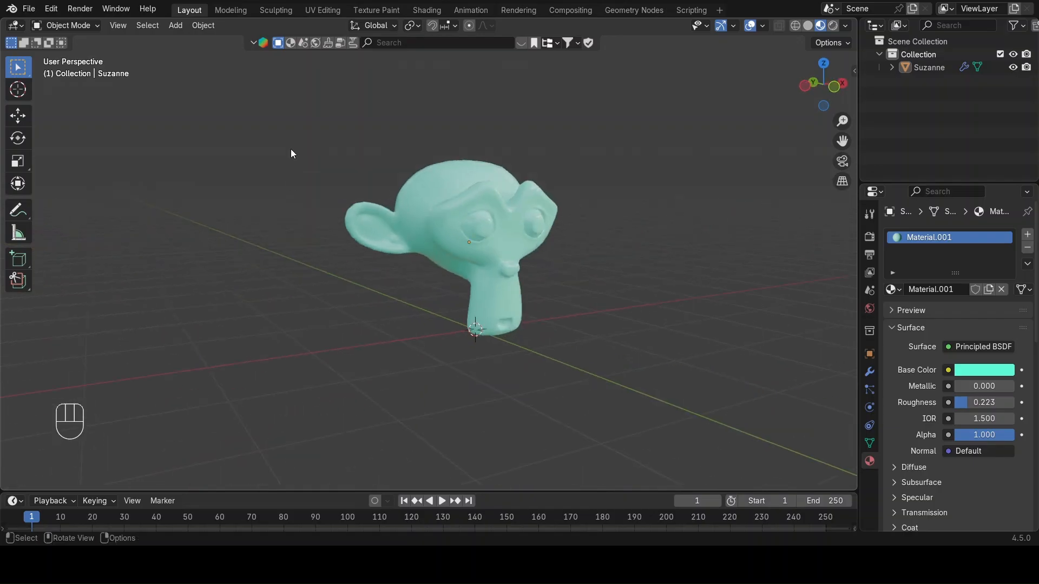
click(808, 26)
mouse_move(658, 193)
middle_down()
mouse_move(552, 234)
mouse_move(622, 179)
middle_up()
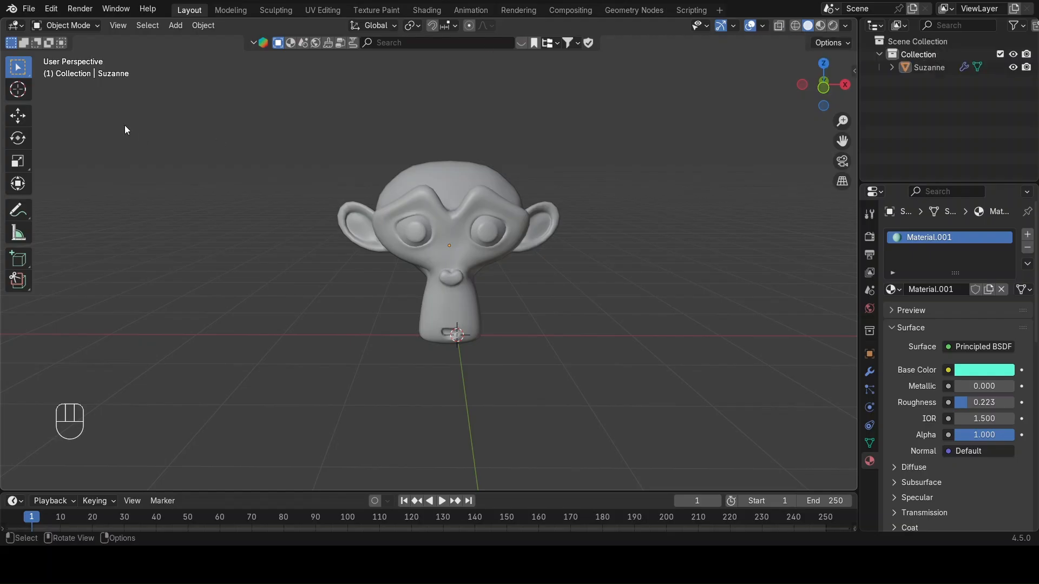
Add a camera at the world origin, leave it deselected, and view it from behind the head.
click(175, 25)
mouse_move(220, 46)
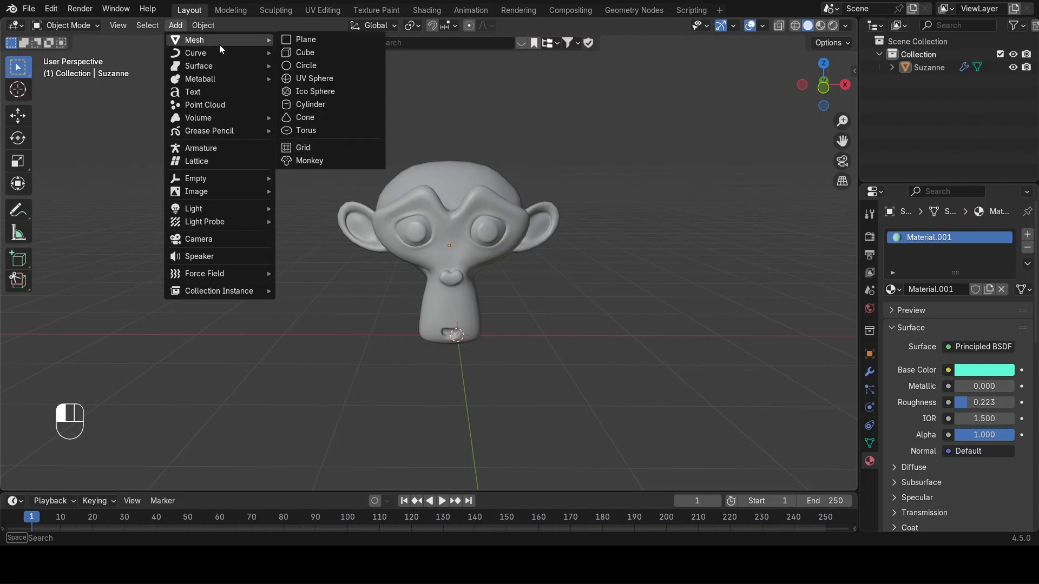
mouse_move(196, 211)
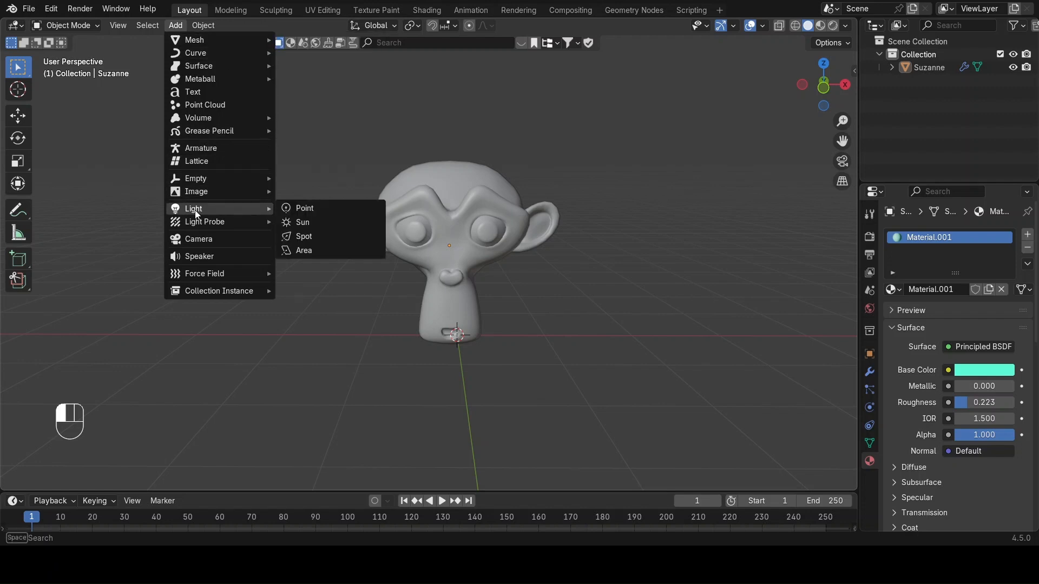
click(203, 239)
middle_drag(353, 411, 529, 413)
drag(365, 251, 492, 372)
drag(304, 276, 409, 373)
click(409, 372)
middle_drag(380, 356, 451, 345)
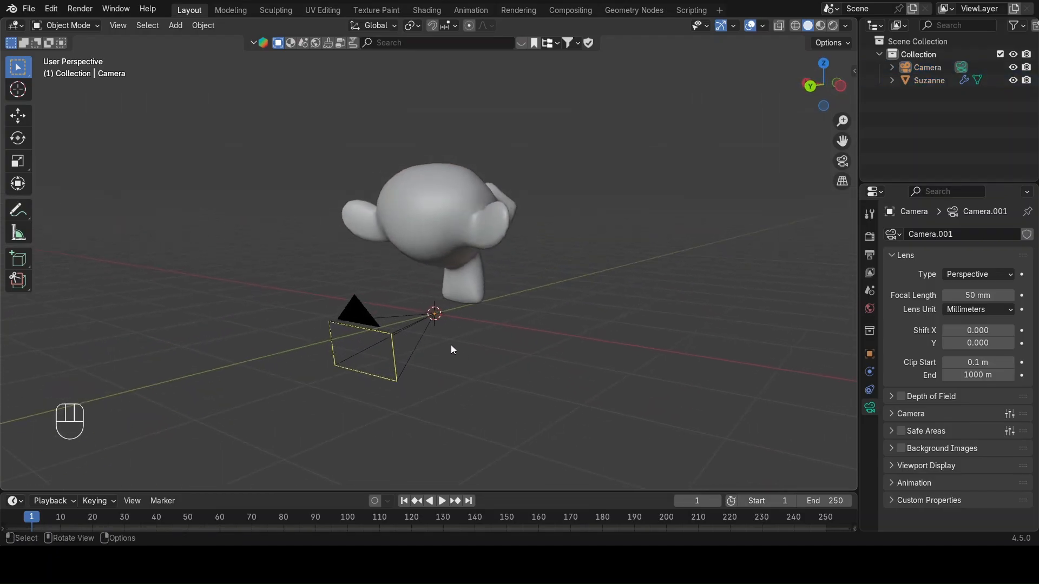
Look through the new camera to check its framing, and return to the perspective view.
click(842, 161)
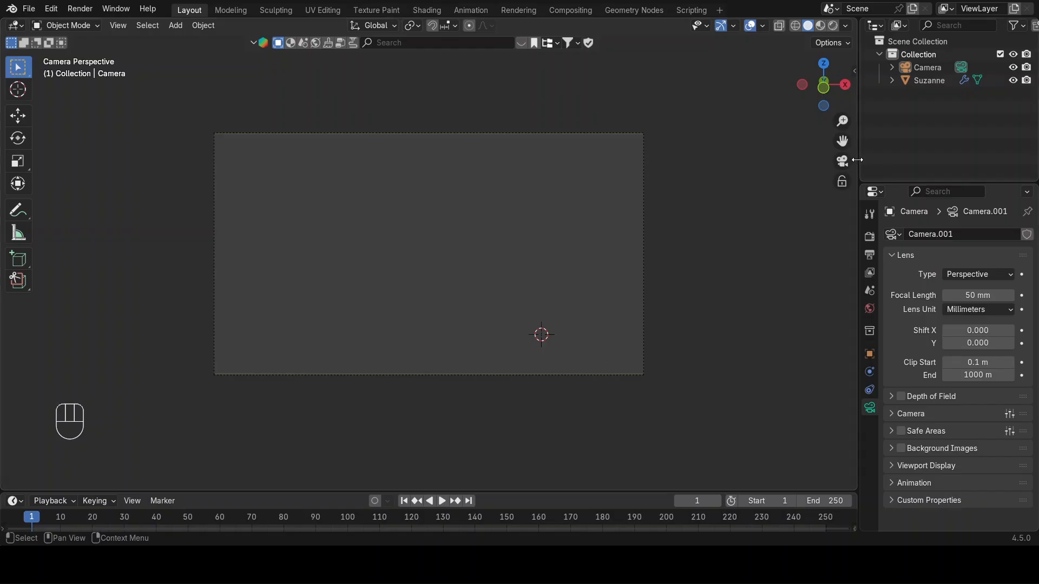
click(844, 161)
middle_drag(501, 320, 292, 349)
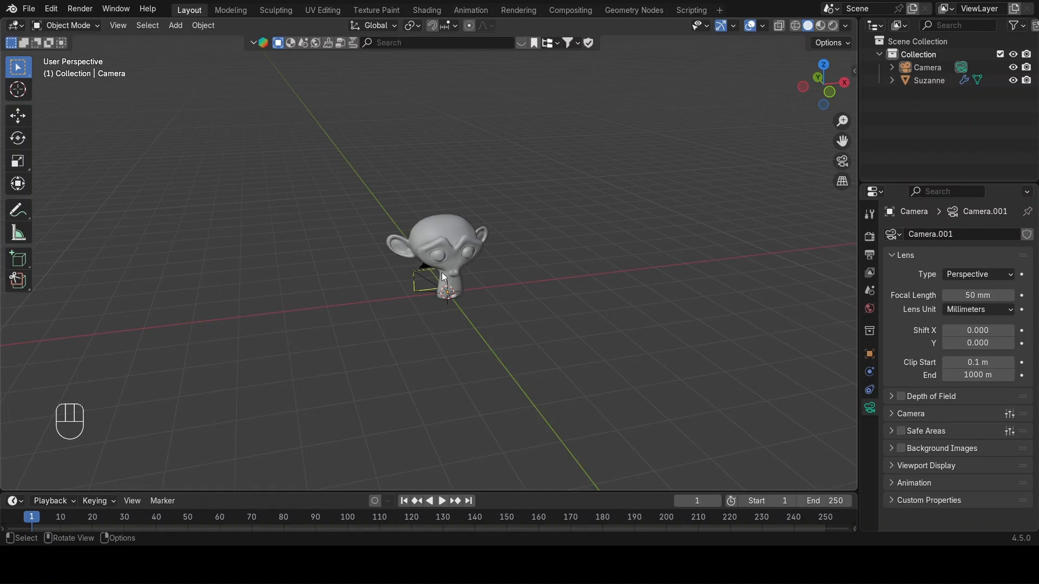
Set the camera's focal length to 54.81 mm in the viewport and select the camera from a side view.
middle_drag(447, 277, 321, 234)
drag(321, 234, 404, 346)
middle_drag(405, 346, 327, 300)
drag(349, 327, 368, 344)
middle_drag(426, 388, 611, 388)
drag(475, 282, 542, 397)
click(392, 319)
click(403, 320)
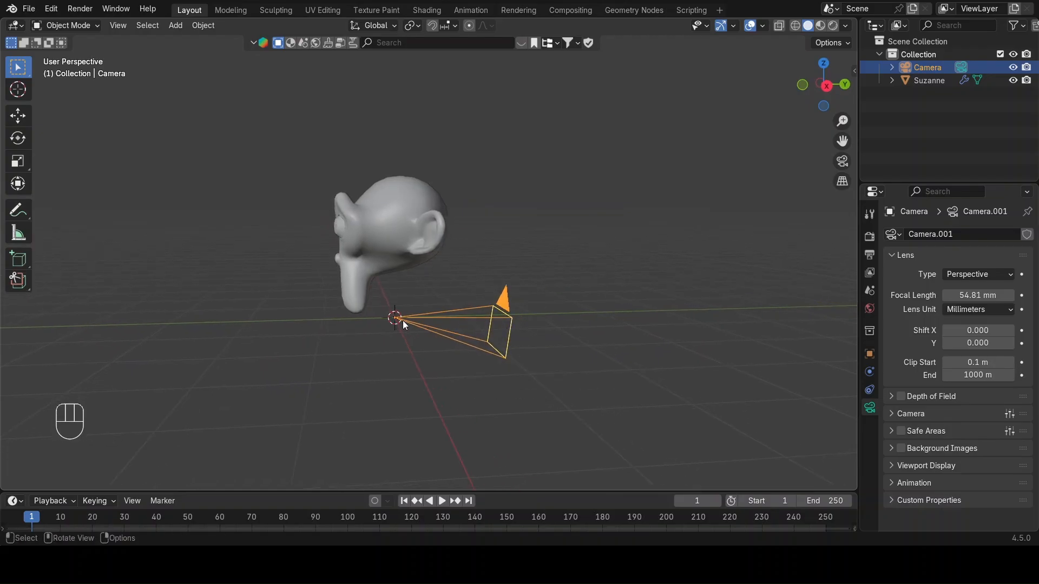
Move the camera along the global Y axis to about -3.7 m, in front of the monkey's face.
key(g)
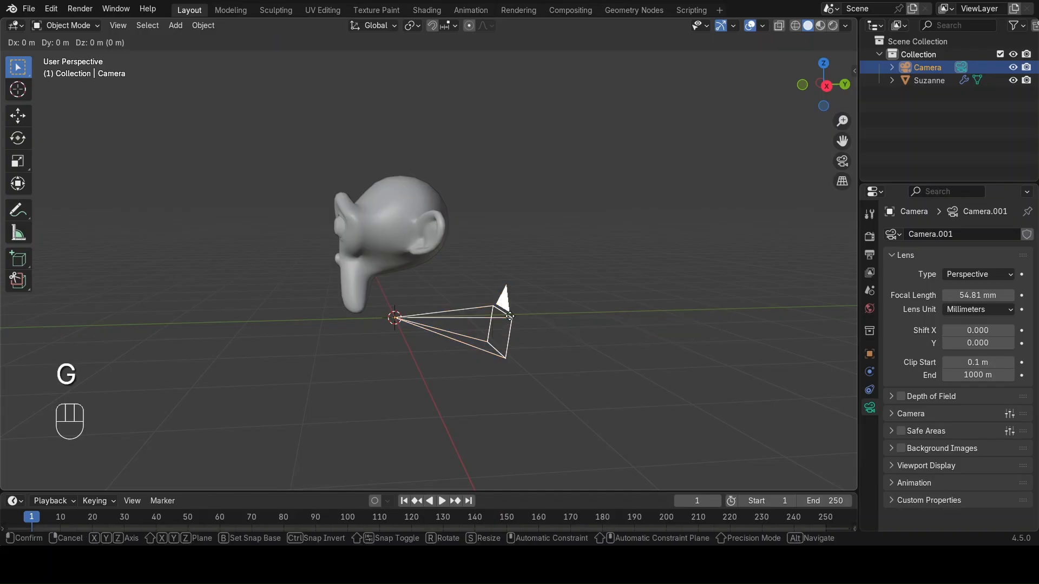
right_click(509, 316)
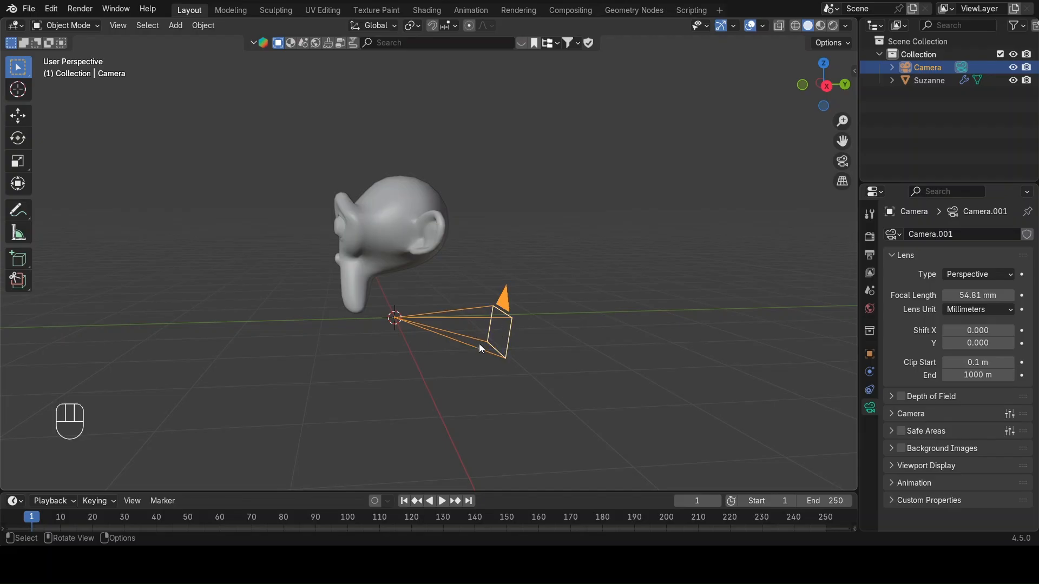
scroll(456, 347, down, 2)
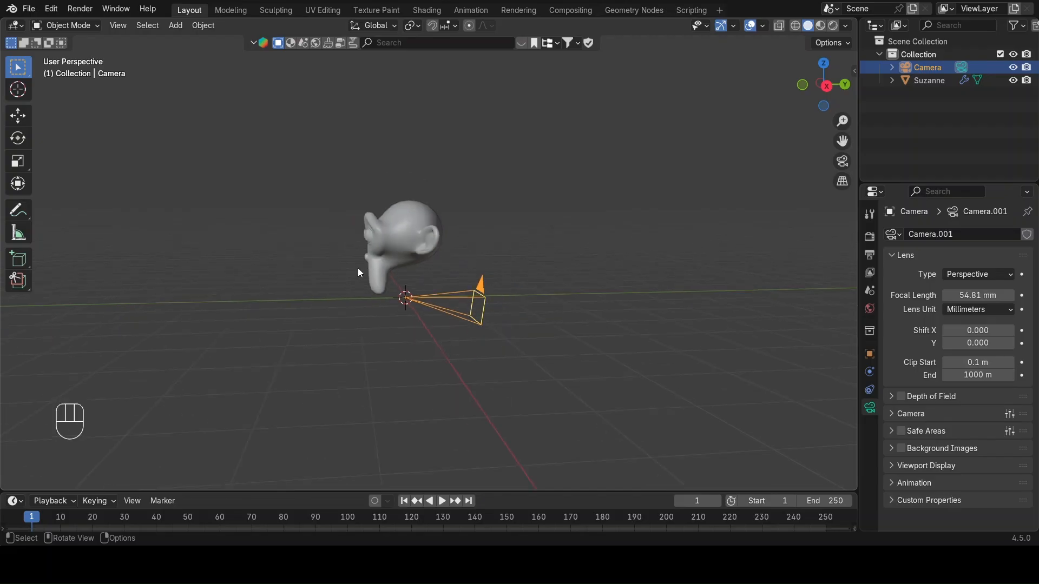
key(g)
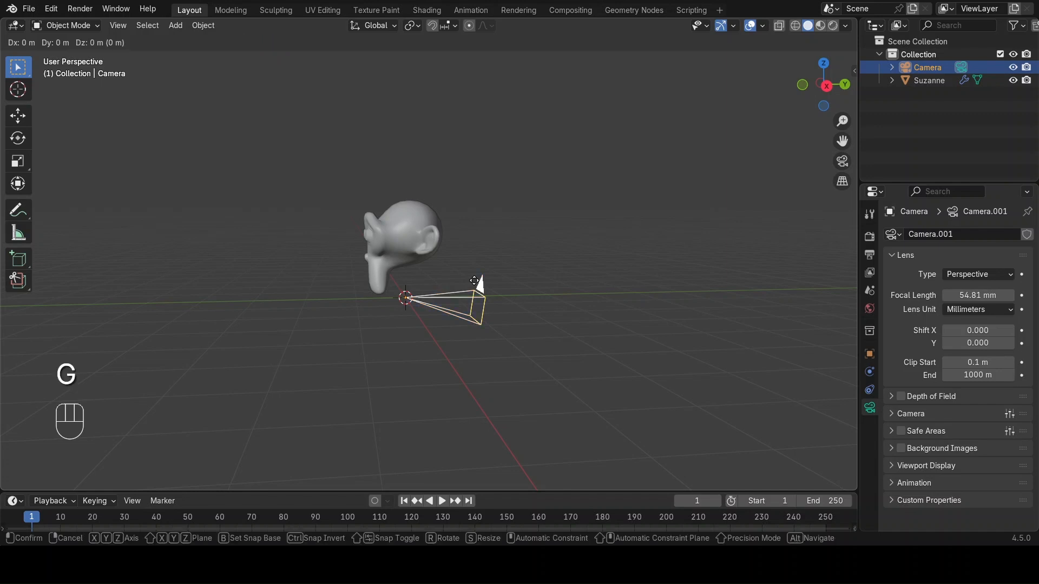
key(x)
key(y)
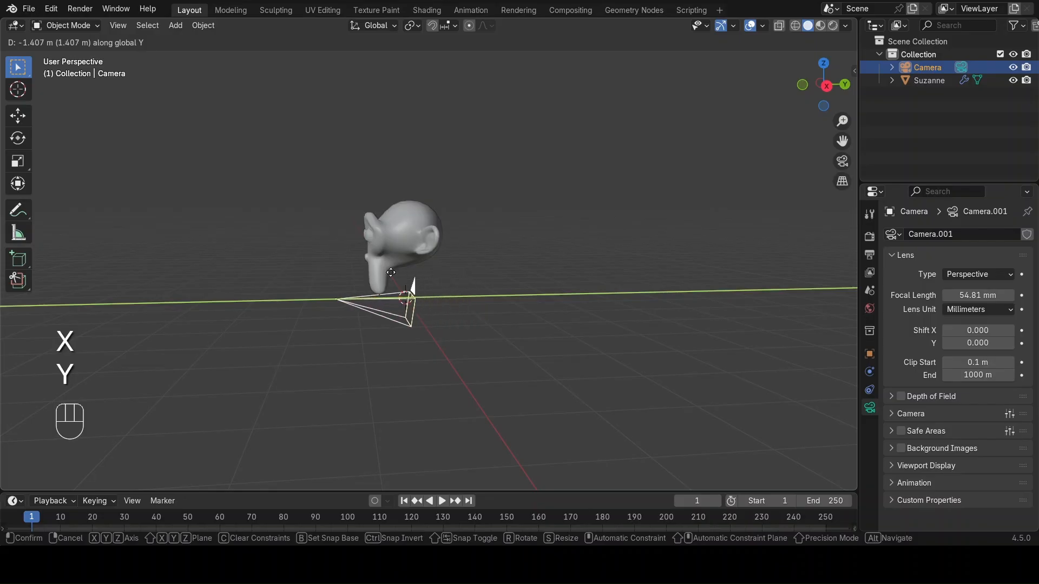
click(286, 276)
Raise the camera about 1.79 m along the global Z axis to the height of the monkey's face.
key(g)
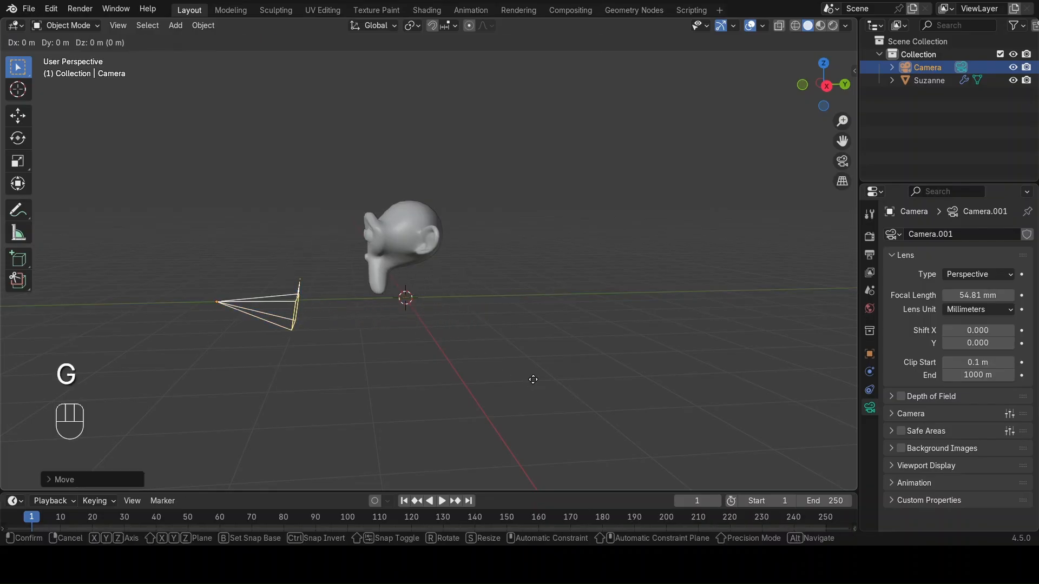
key(z)
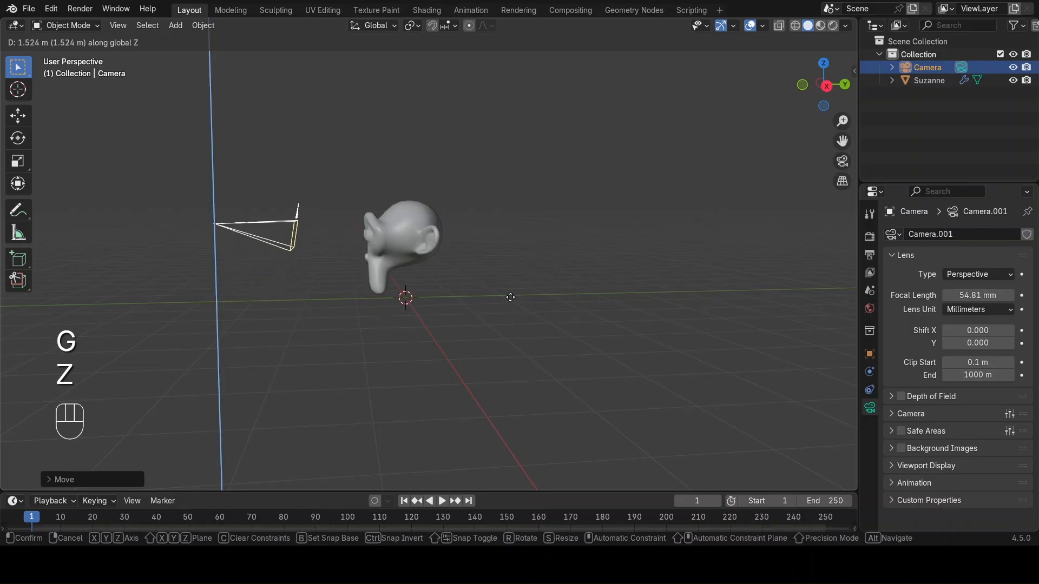
click(506, 287)
middle_drag(463, 297, 602, 330)
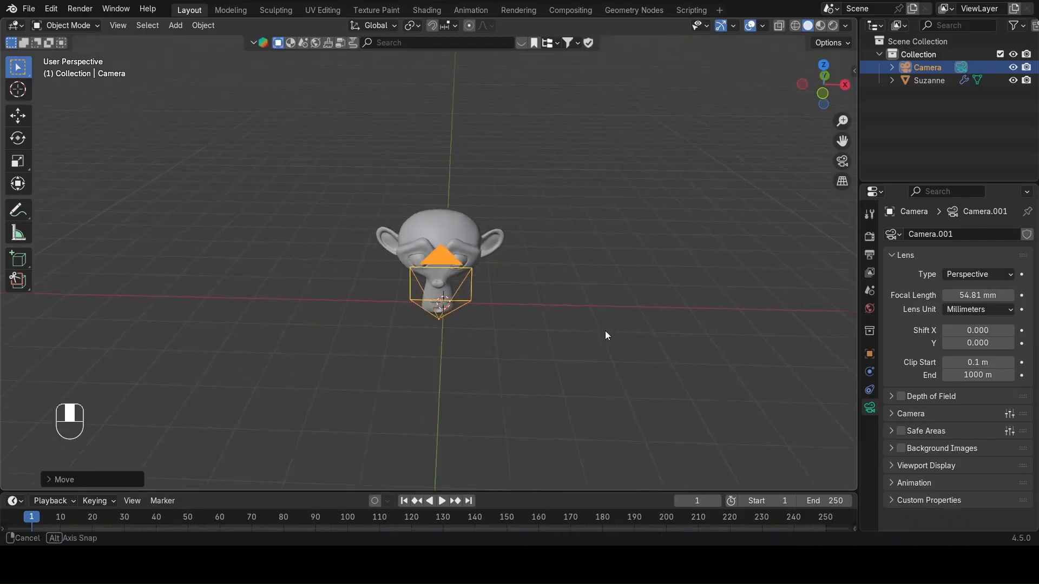
Compare the head's framing through the camera with the camera's position in the scene, ending in camera view.
click(841, 163)
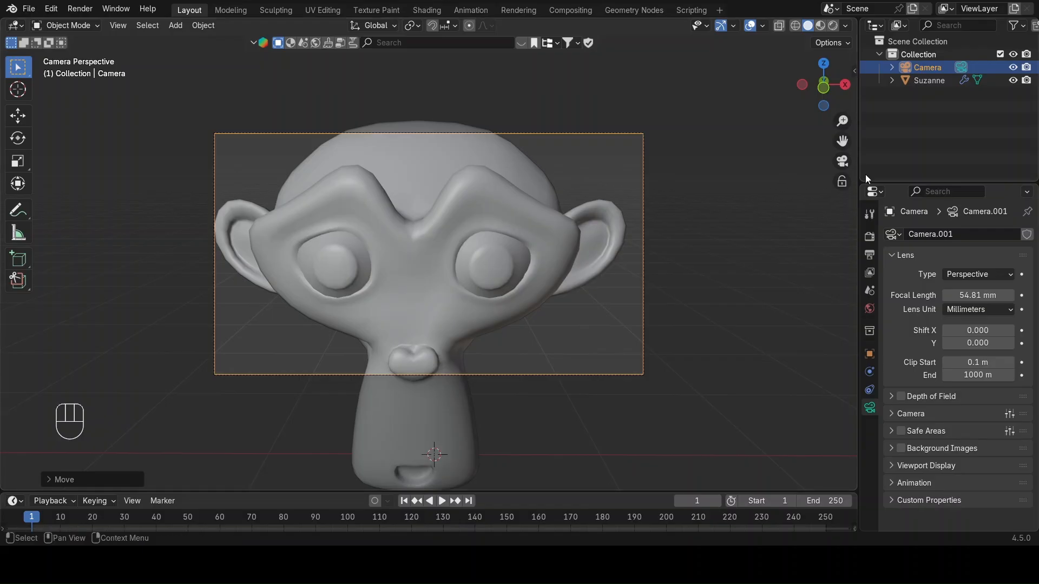
click(841, 161)
middle_drag(623, 315, 523, 294)
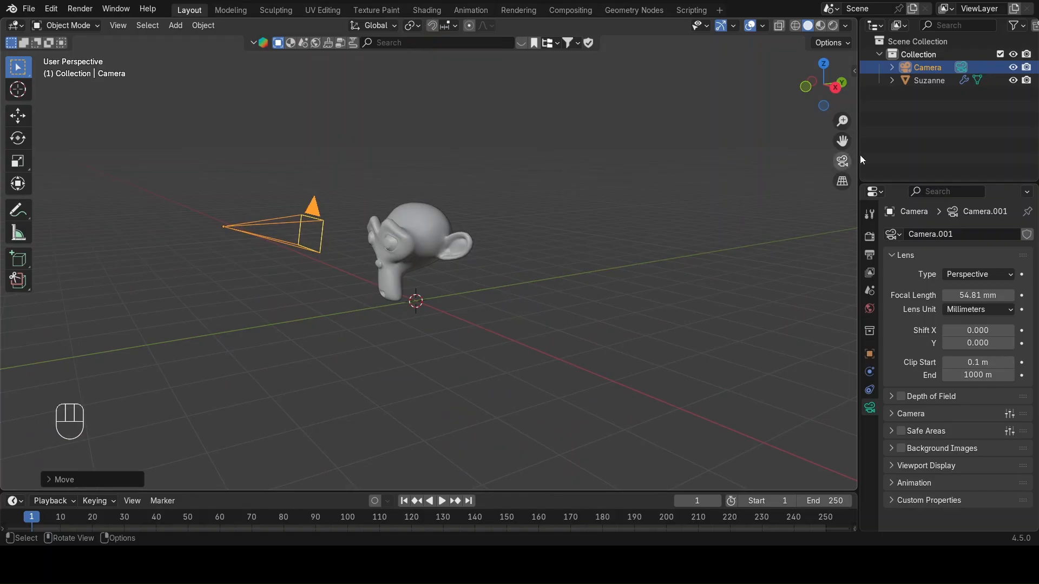
click(846, 163)
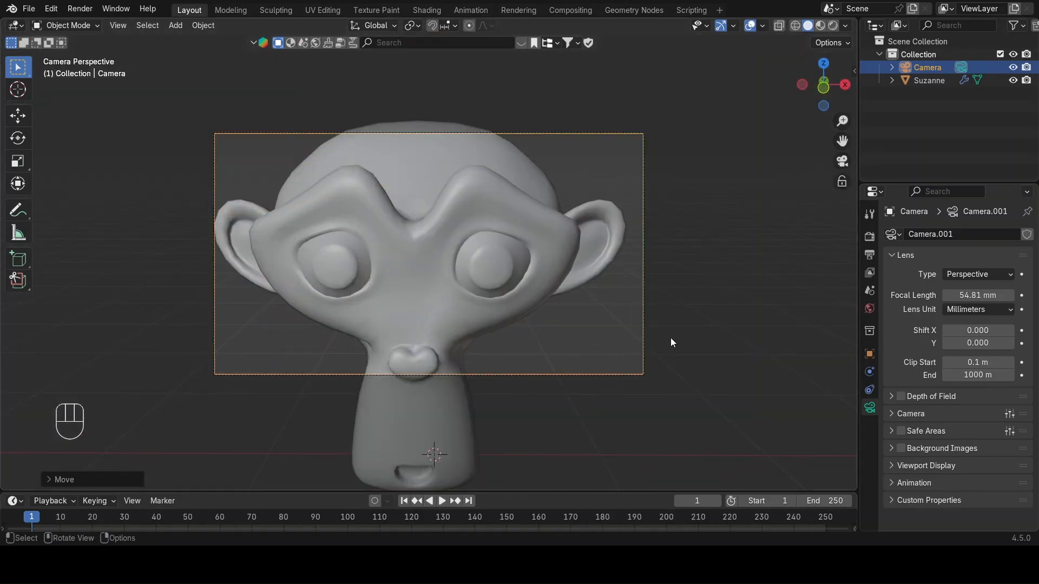
Enable the Camera to View lock in the sidebar's View settings and hide the sidebar.
key(n)
key(n)
click(855, 70)
key(n)
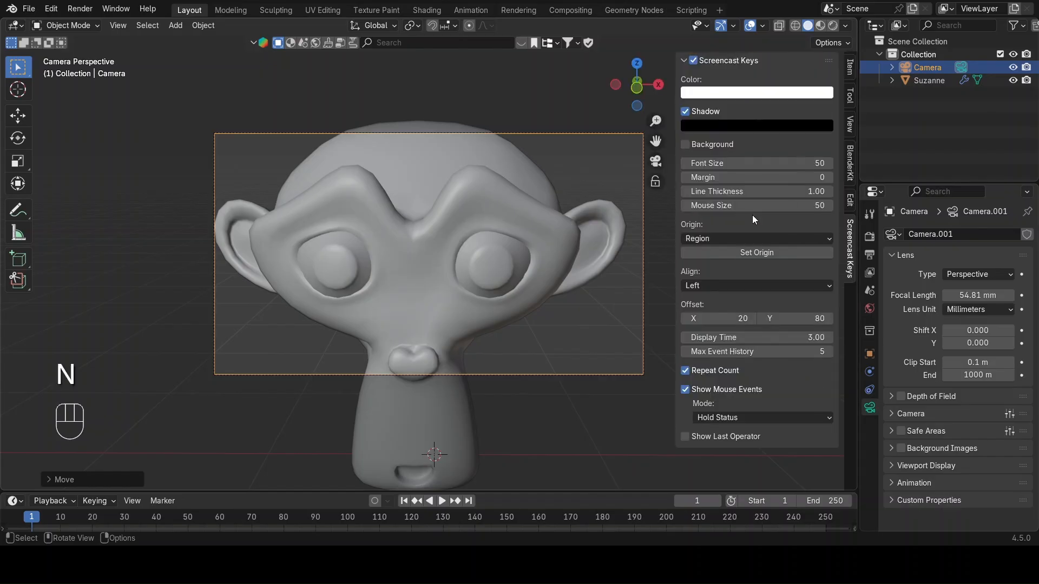
click(849, 67)
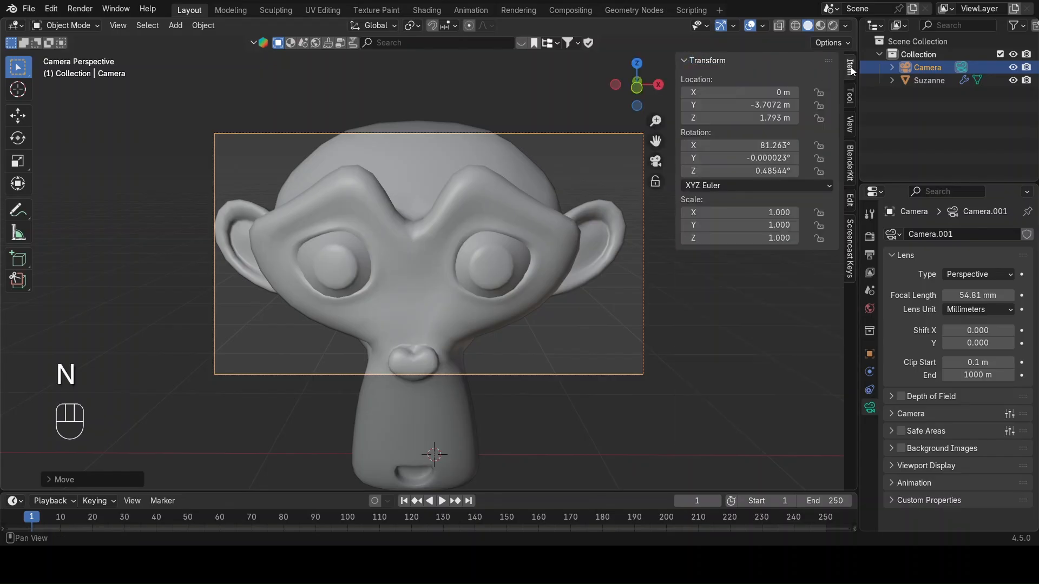
click(850, 123)
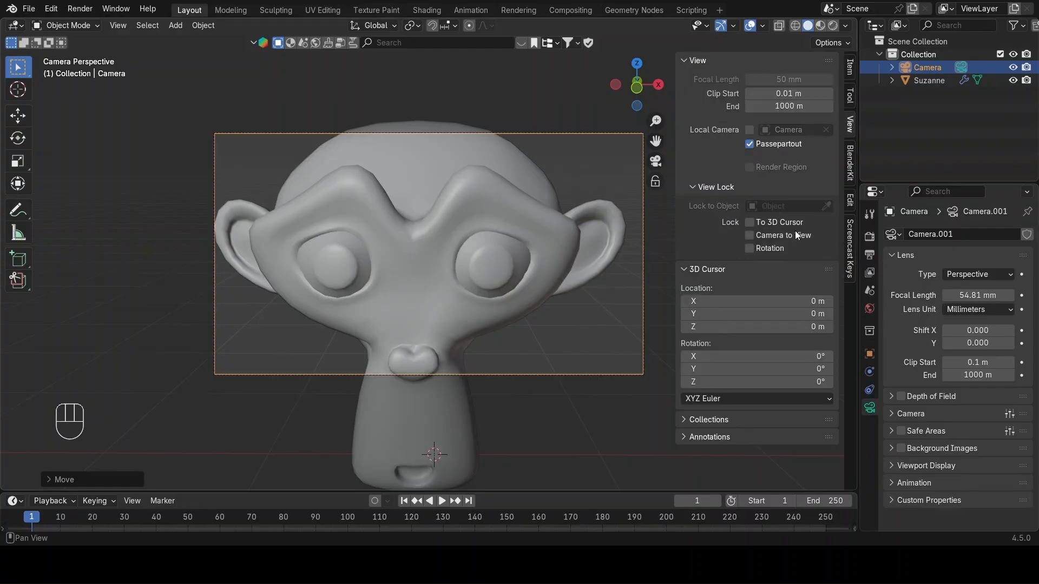
click(752, 236)
key(n)
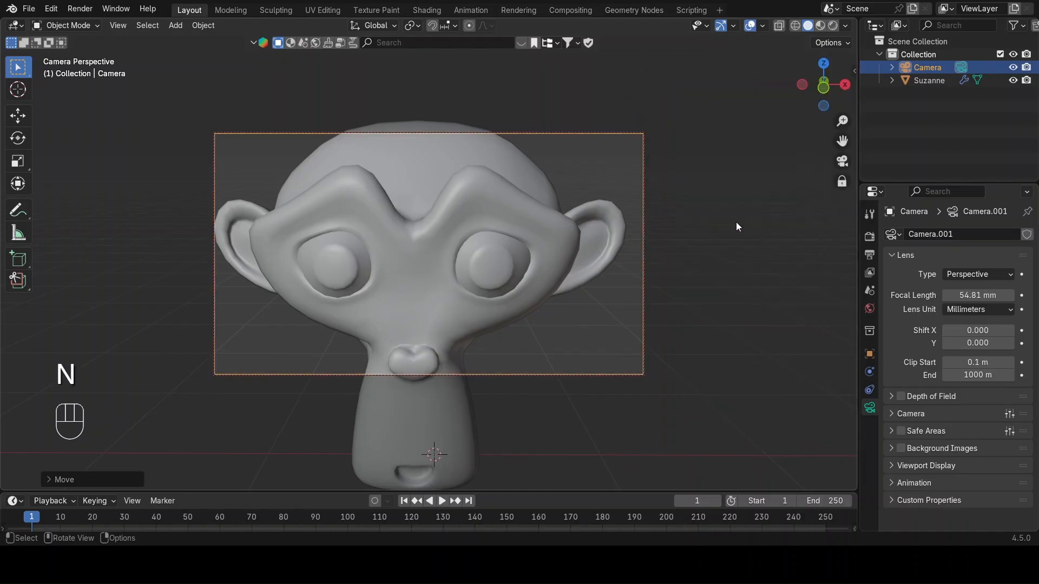
key(n)
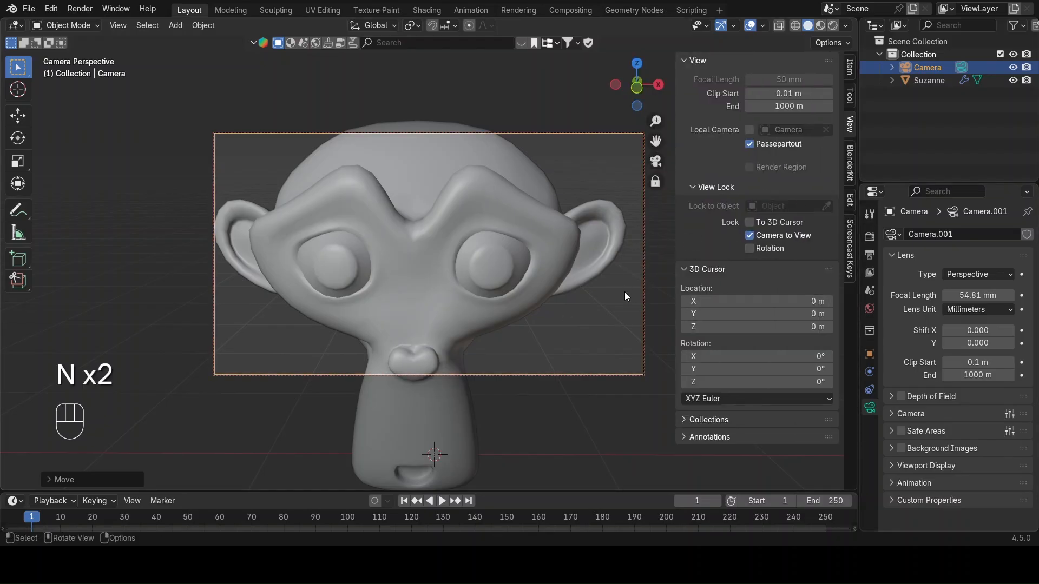
key(n)
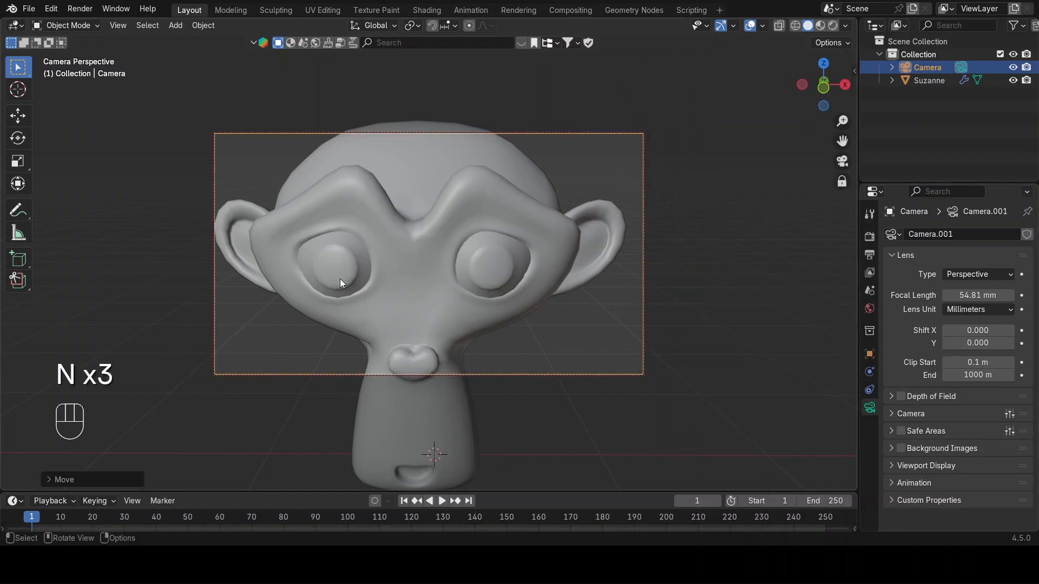
Reframe the locked camera to an elevated three-quarter view of the head and move it far back.
scroll(340, 279, down, 4)
scroll(390, 293, up, 1)
scroll(397, 298, down, 1)
scroll(398, 299, up, 1)
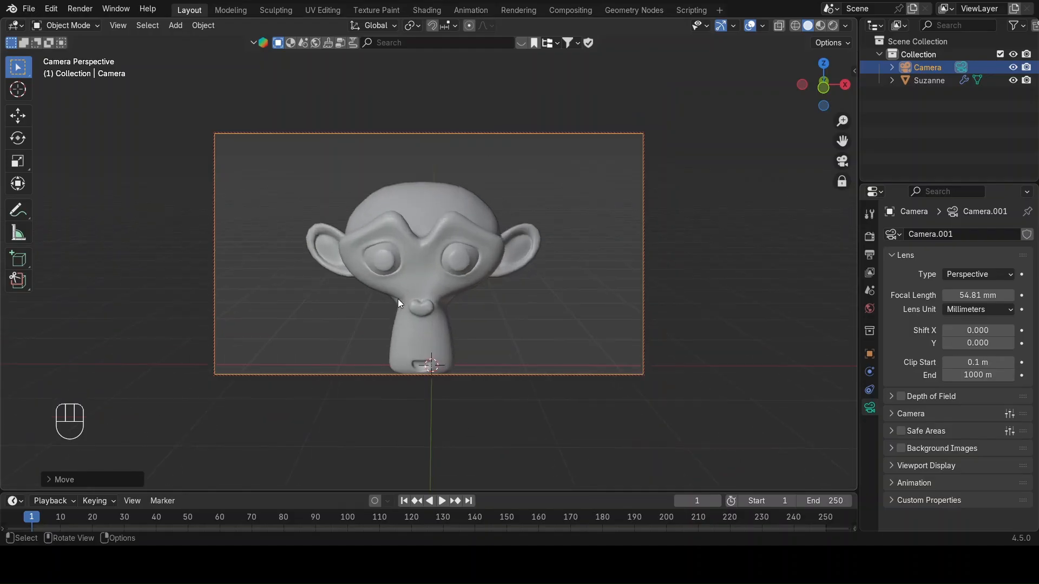
middle_drag(398, 298, 440, 326)
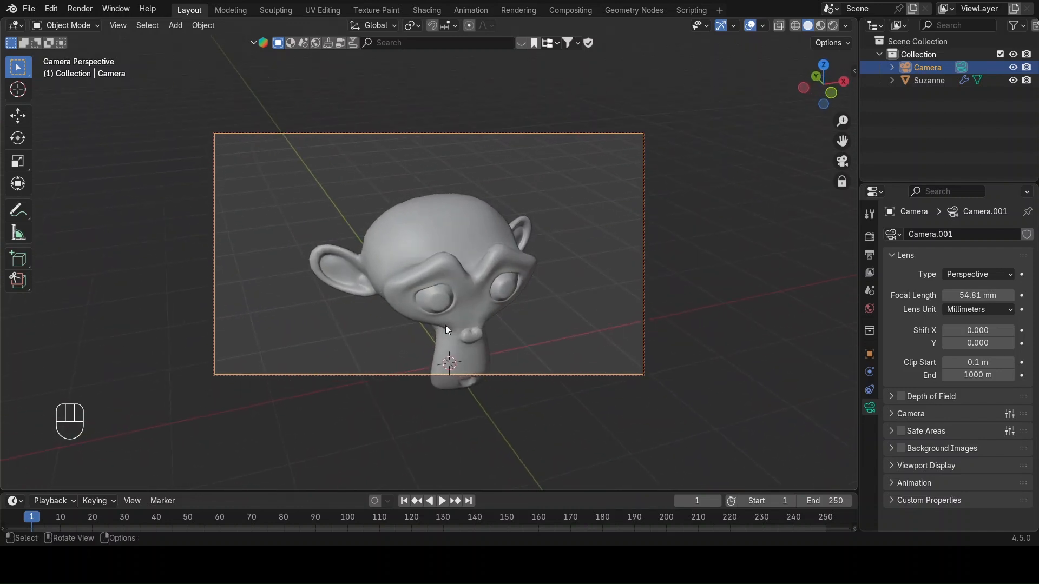
scroll(447, 327, down, 3)
scroll(504, 348, up, 5)
scroll(504, 348, down, 9)
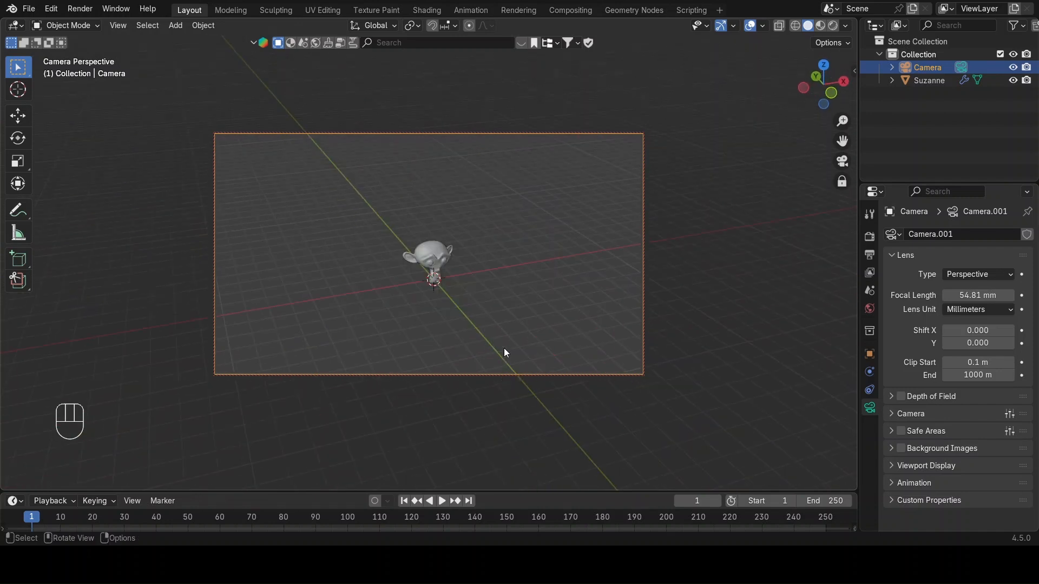
Reframe the locked camera to a close, centred front view of the monkey head.
scroll(503, 348, up, 8)
middle_drag(504, 347, 392, 294)
scroll(453, 326, up, 9)
scroll(458, 327, down, 10)
drag(841, 141, 861, 137)
mouse_move(583, 303)
middle_down()
mouse_move(589, 317)
mouse_move(574, 311)
middle_up()
drag(841, 141, 831, 137)
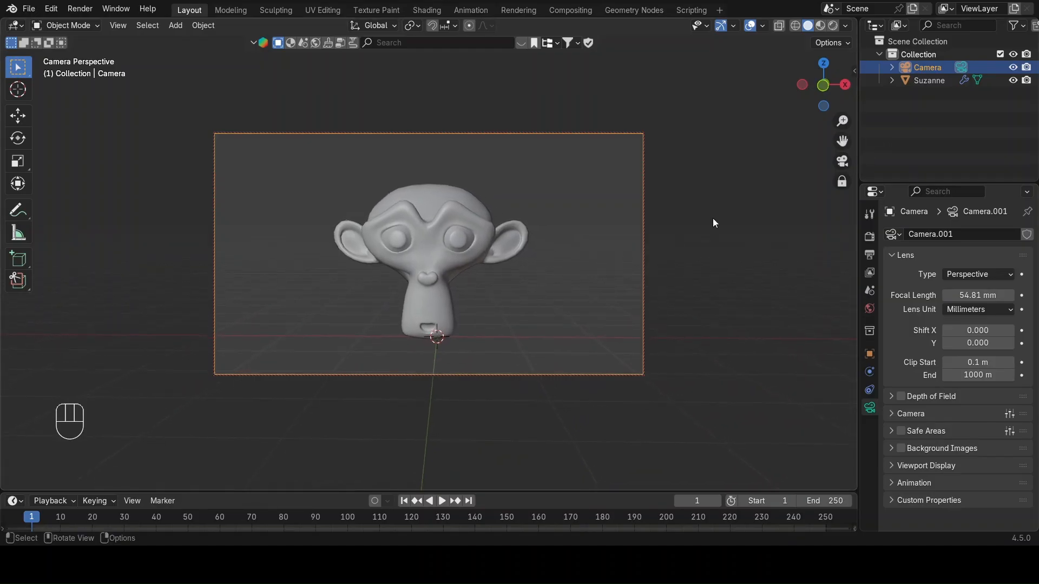
Disable the Camera to View lock in the sidebar's View settings and hide the sidebar.
key(n)
click(781, 235)
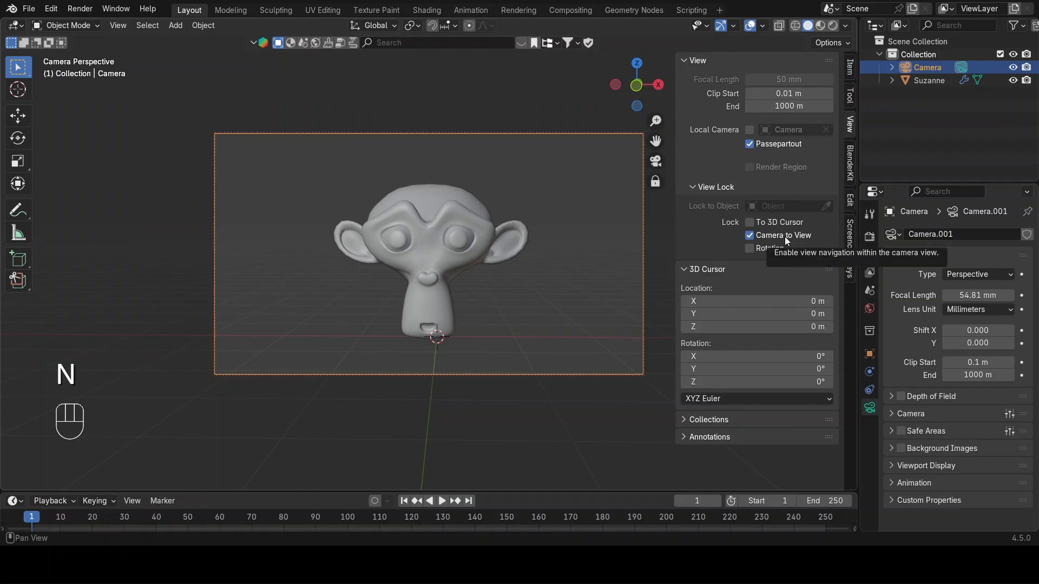
key(n)
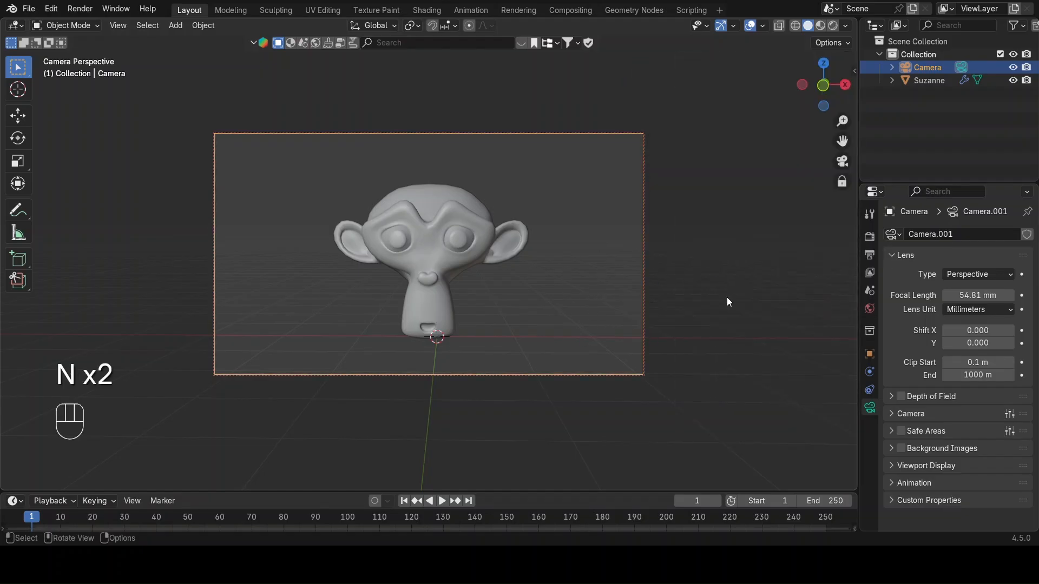
key(n)
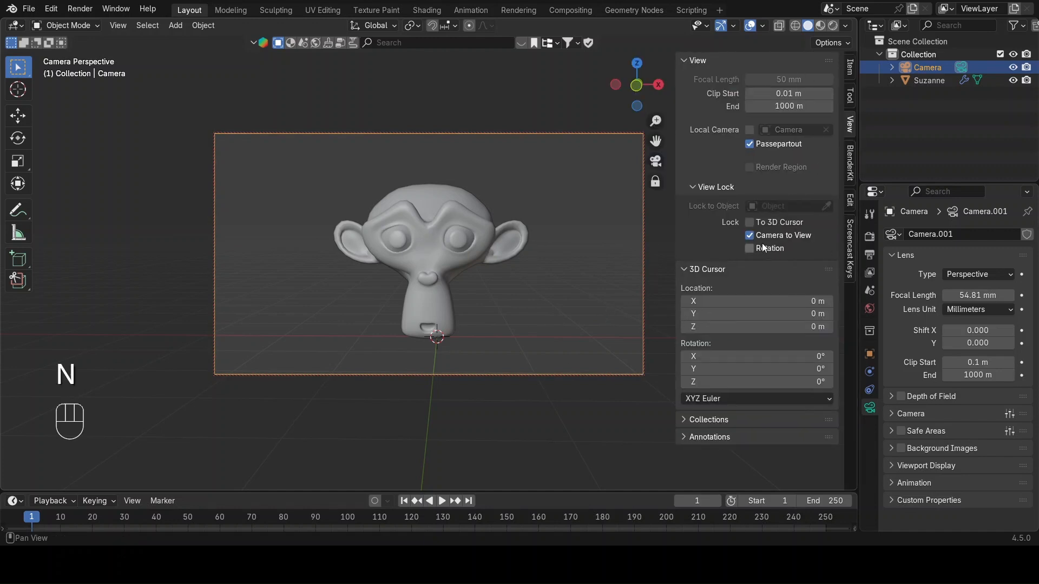
click(749, 237)
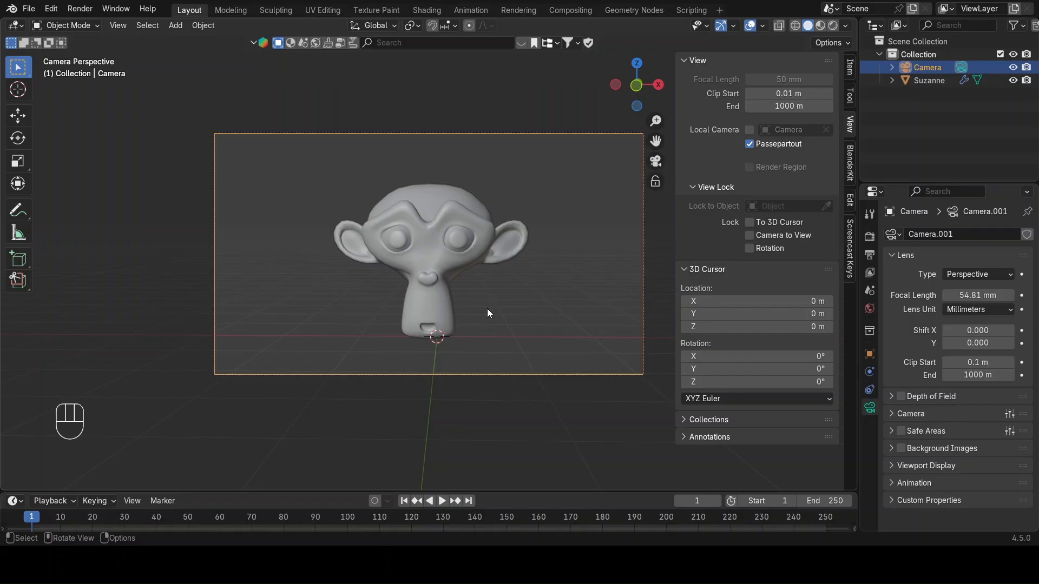
key(n)
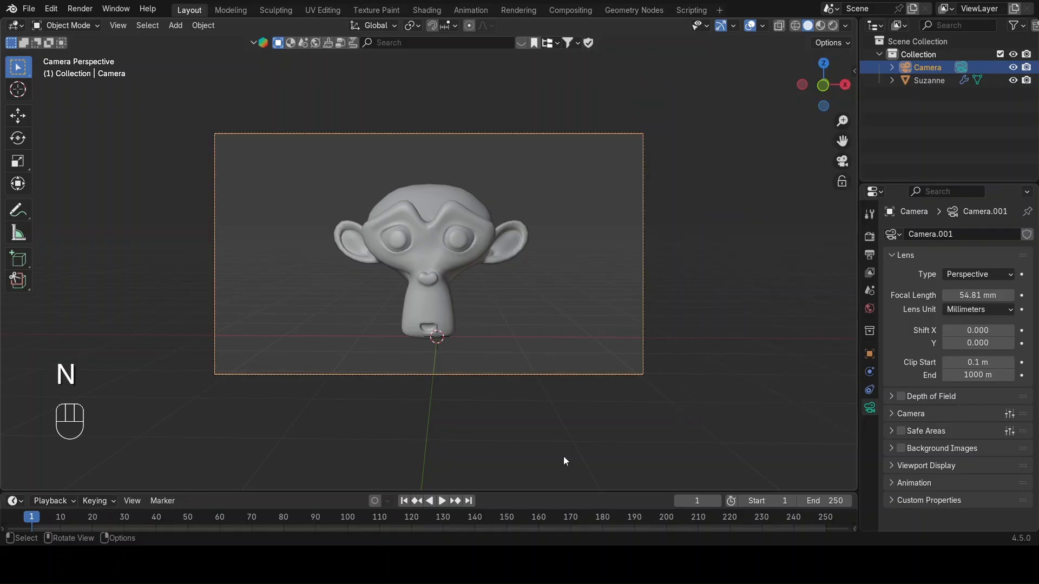
Leave the camera view and set the scene's render engine to Cycles.
click(840, 161)
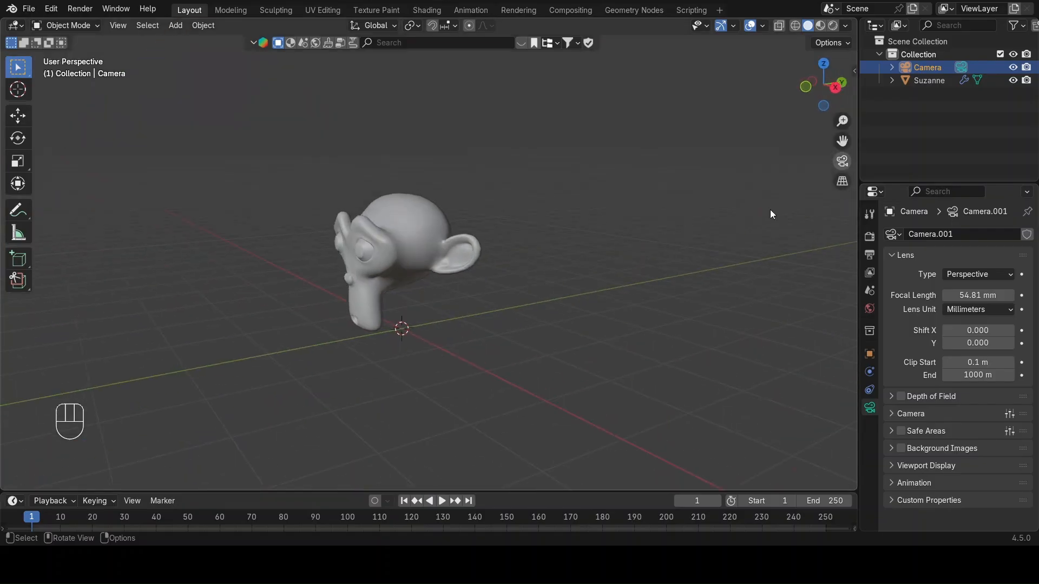
middle_drag(341, 375, 363, 368)
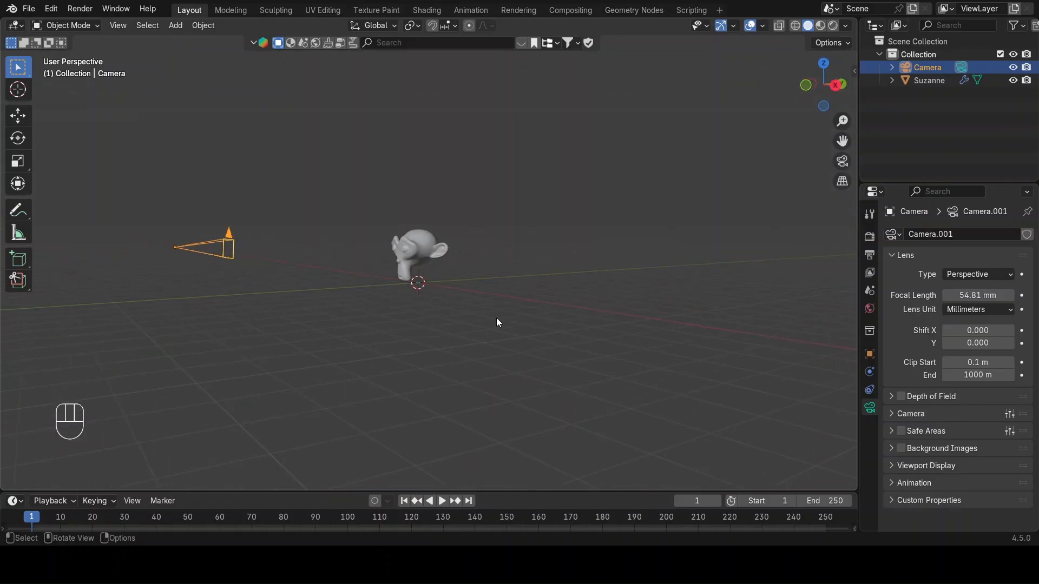
middle_drag(443, 321, 537, 335)
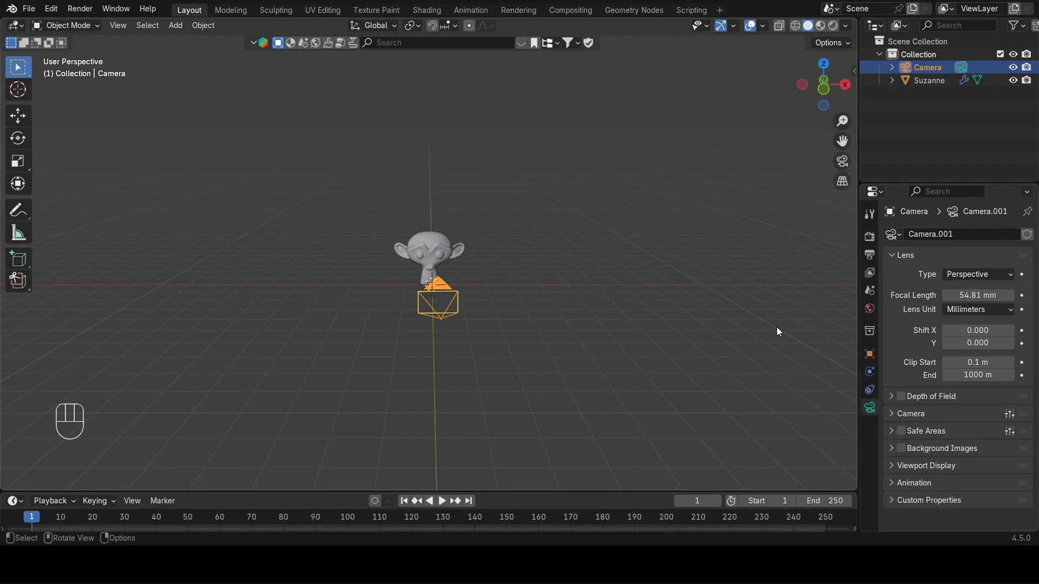
click(869, 238)
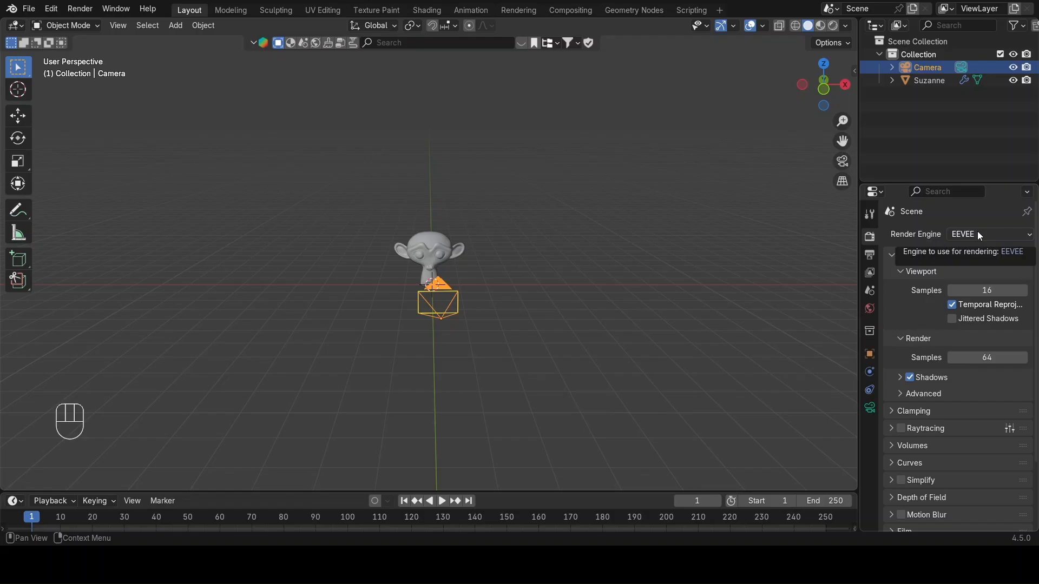
drag(977, 232, 986, 278)
mouse_move(648, 312)
middle_down()
mouse_move(618, 306)
mouse_move(648, 304)
middle_up()
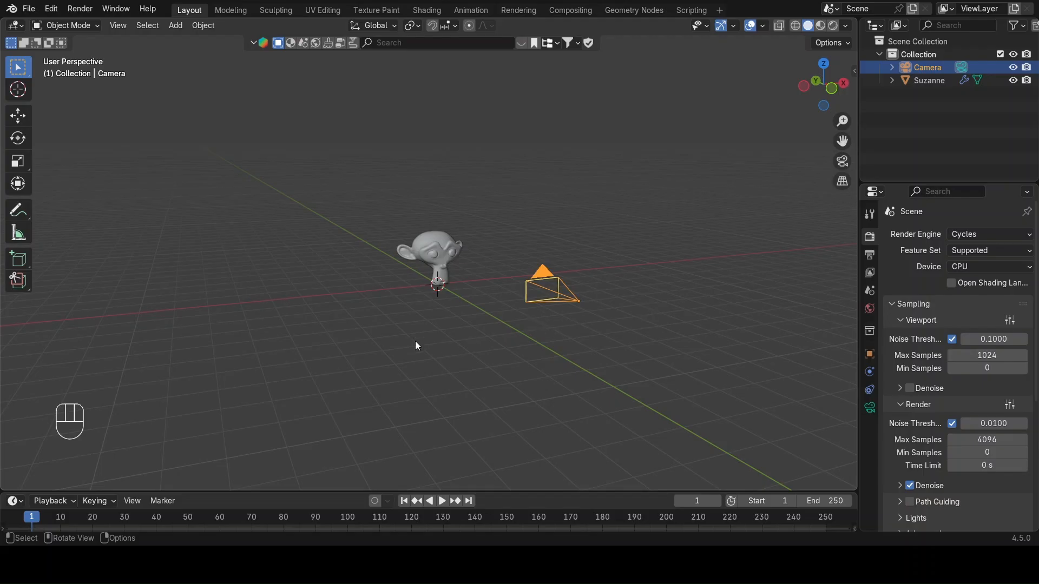
middle_drag(392, 325, 357, 346)
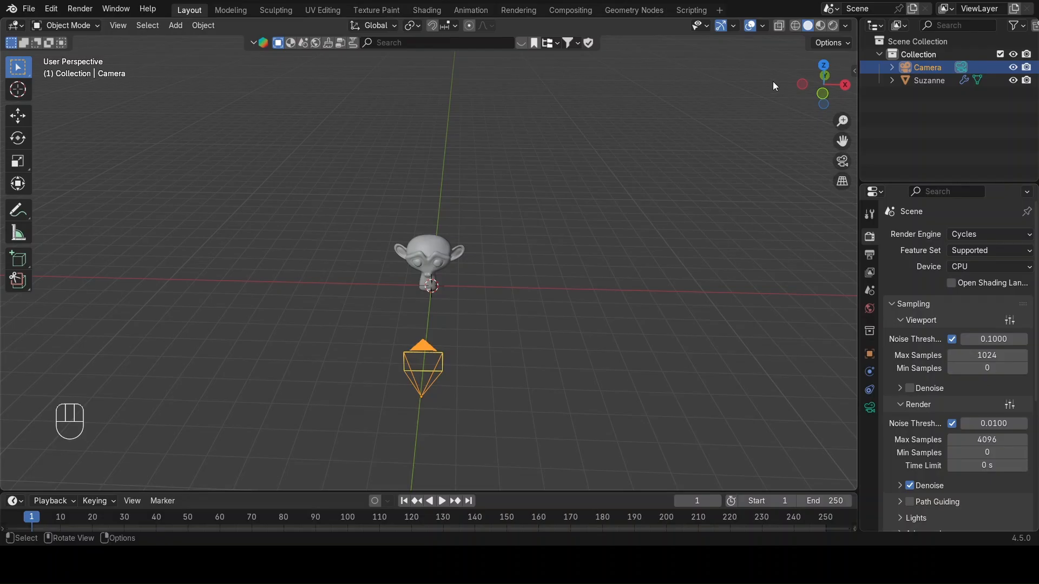
Set the Cycles render device to GPU Compute.
click(960, 270)
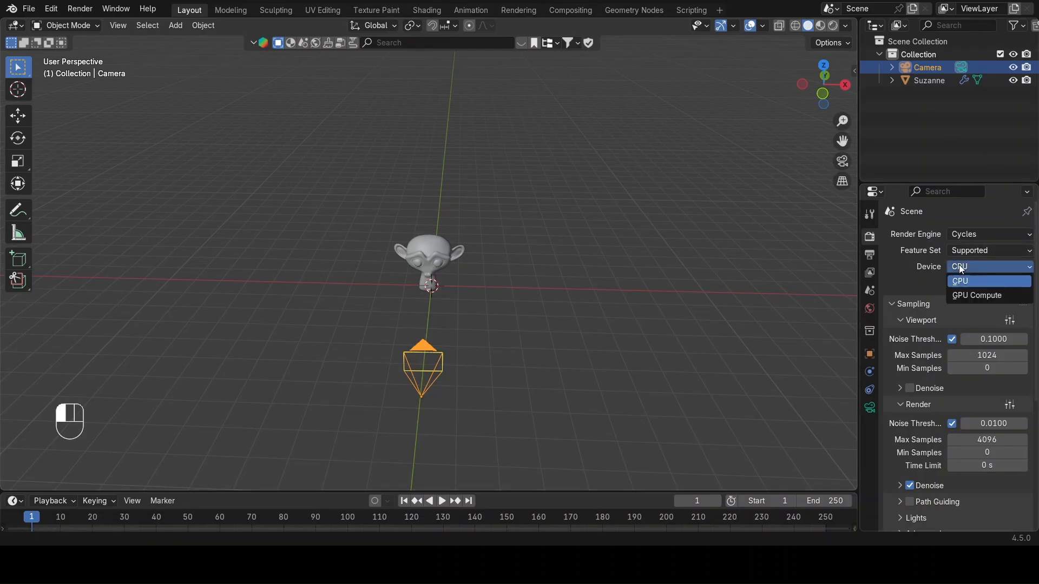
click(970, 296)
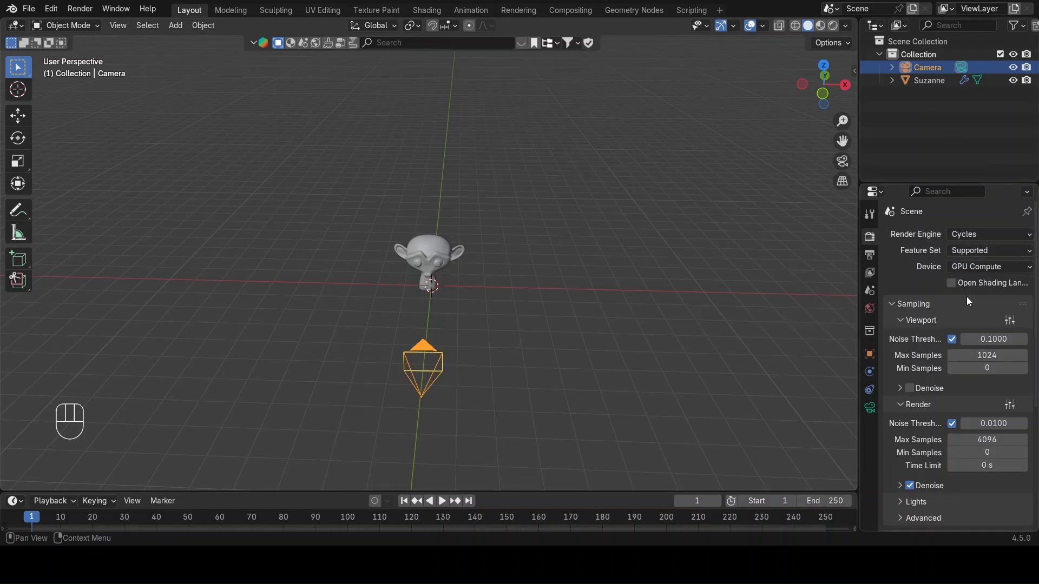
click(956, 269)
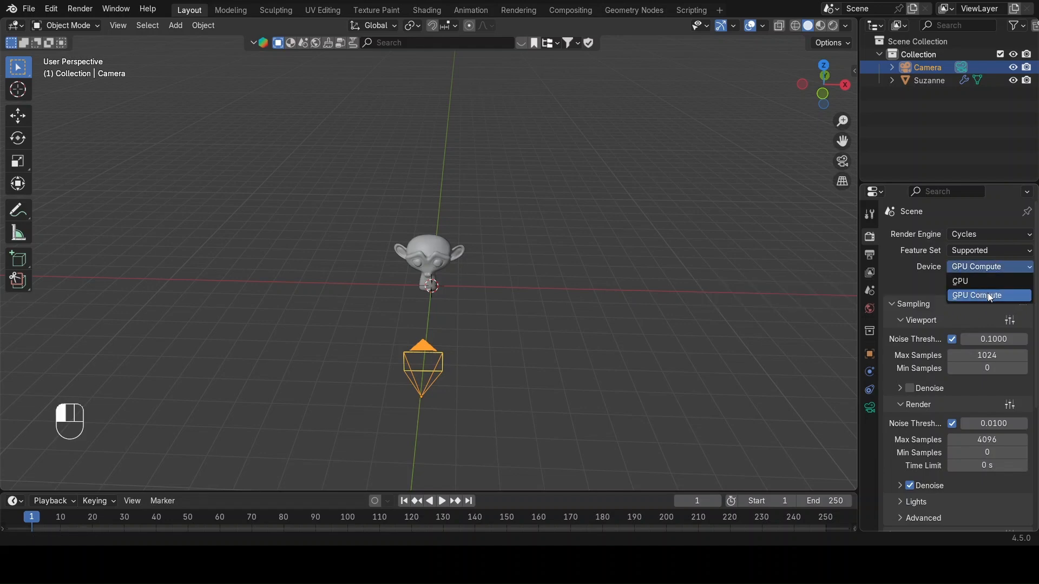
click(985, 268)
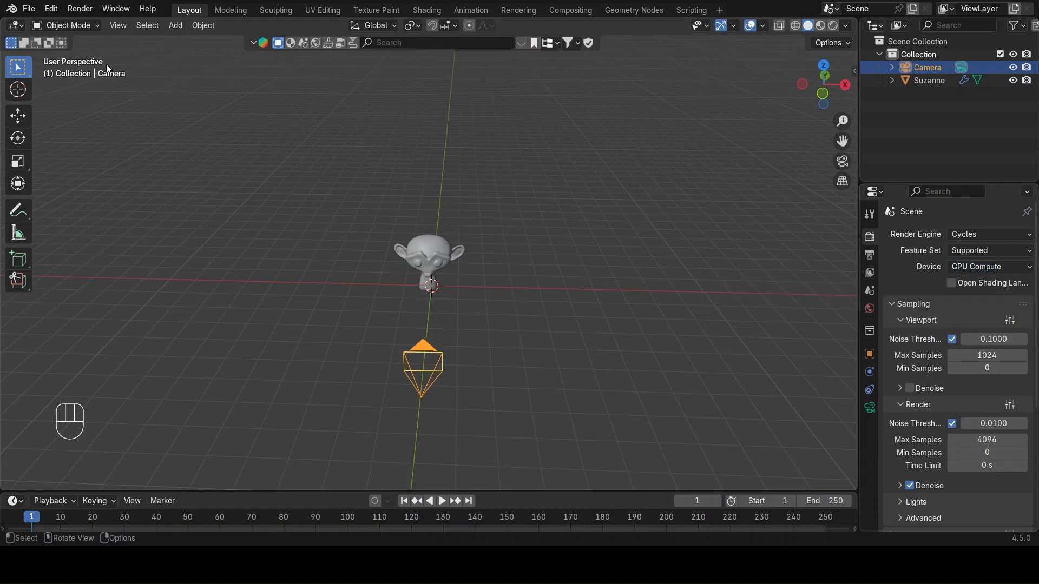
Open the Preferences, then switch the Cycles render device to CPU.
click(53, 9)
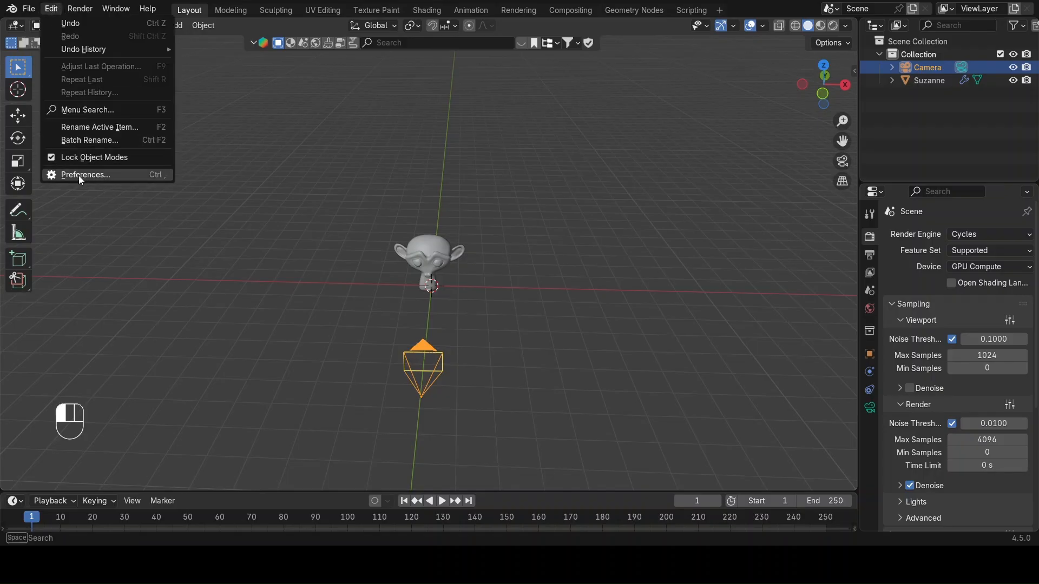
click(99, 175)
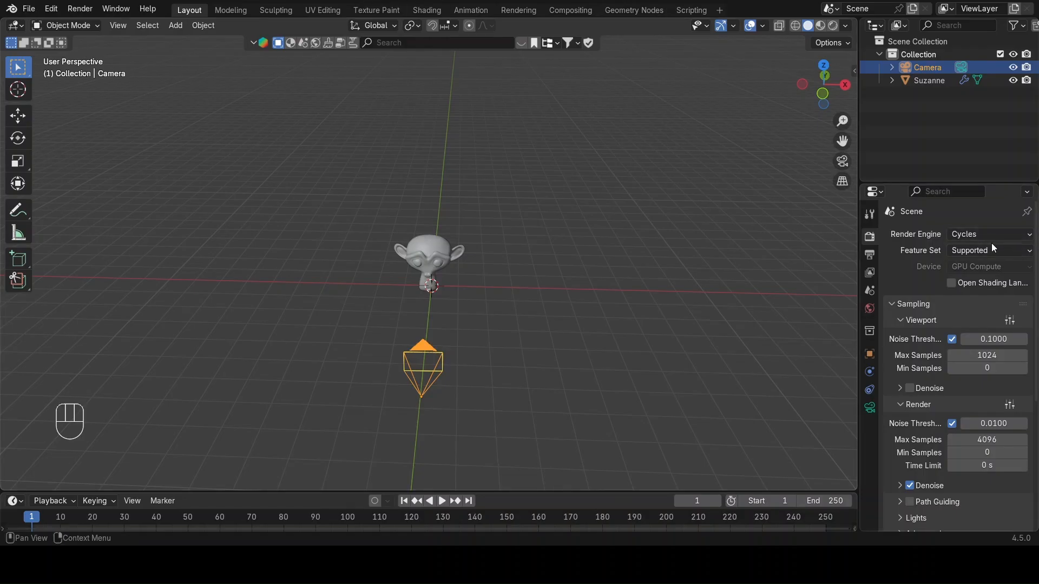
click(993, 267)
click(968, 294)
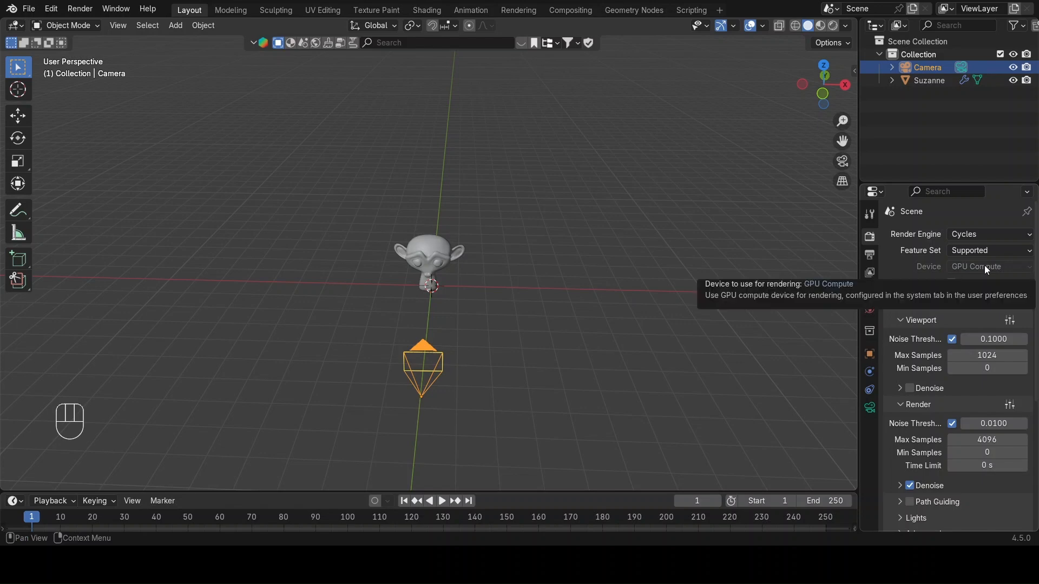
click(975, 271)
click(971, 281)
click(967, 266)
click(971, 281)
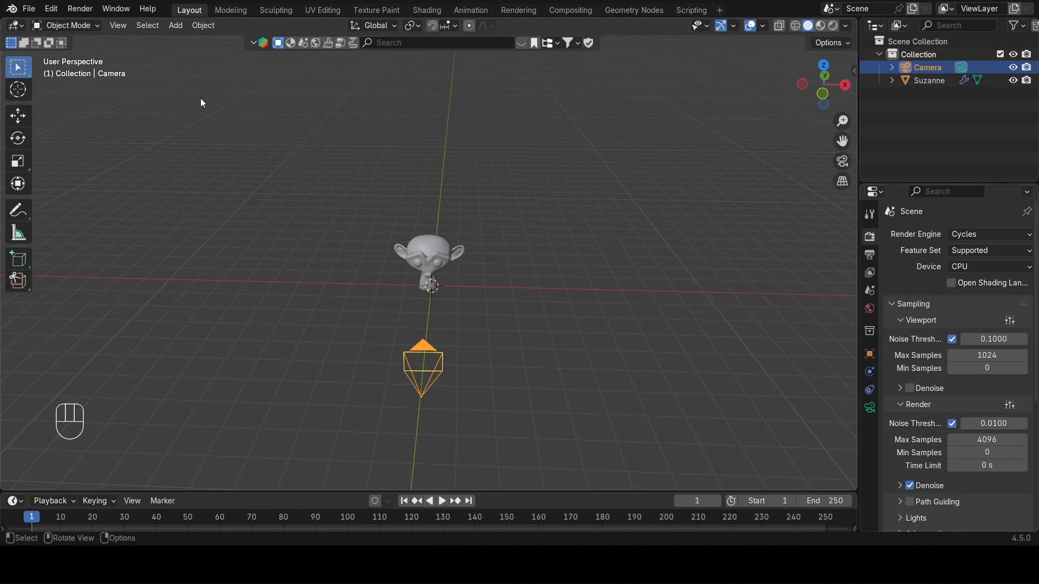
Open the Preferences again and set the Cycles render device back to GPU Compute.
click(53, 12)
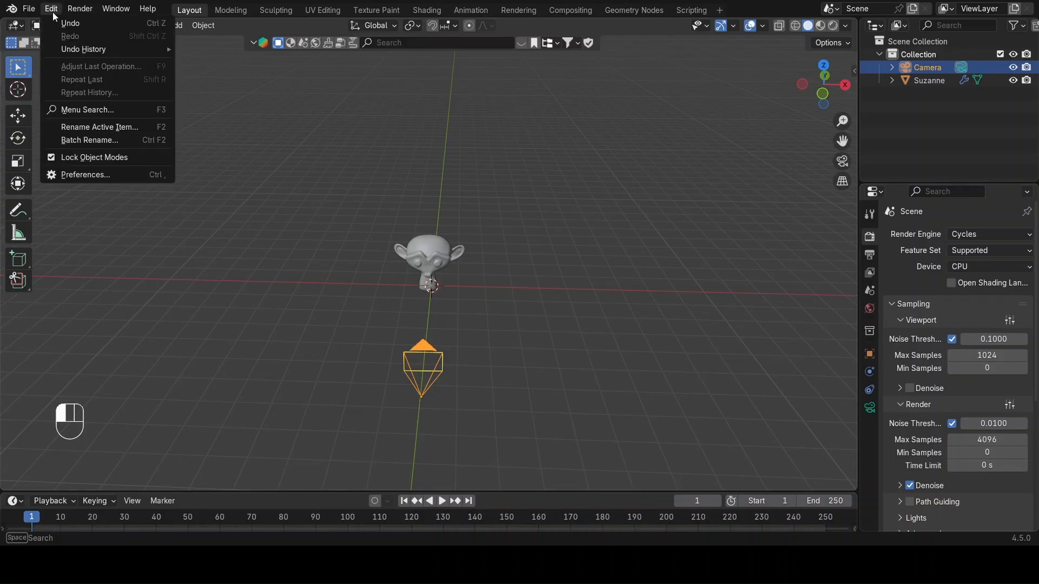
click(120, 178)
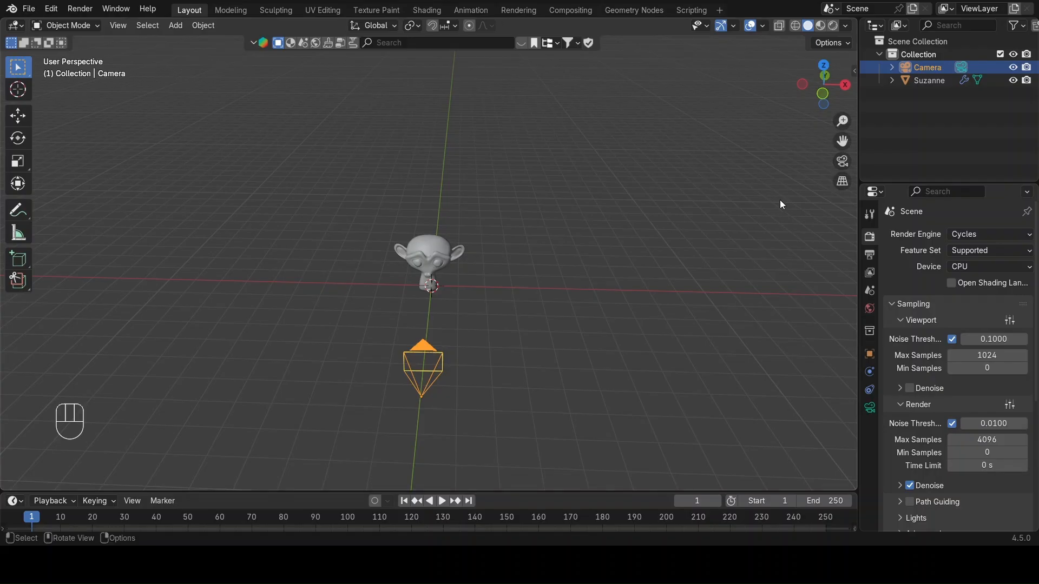
click(991, 265)
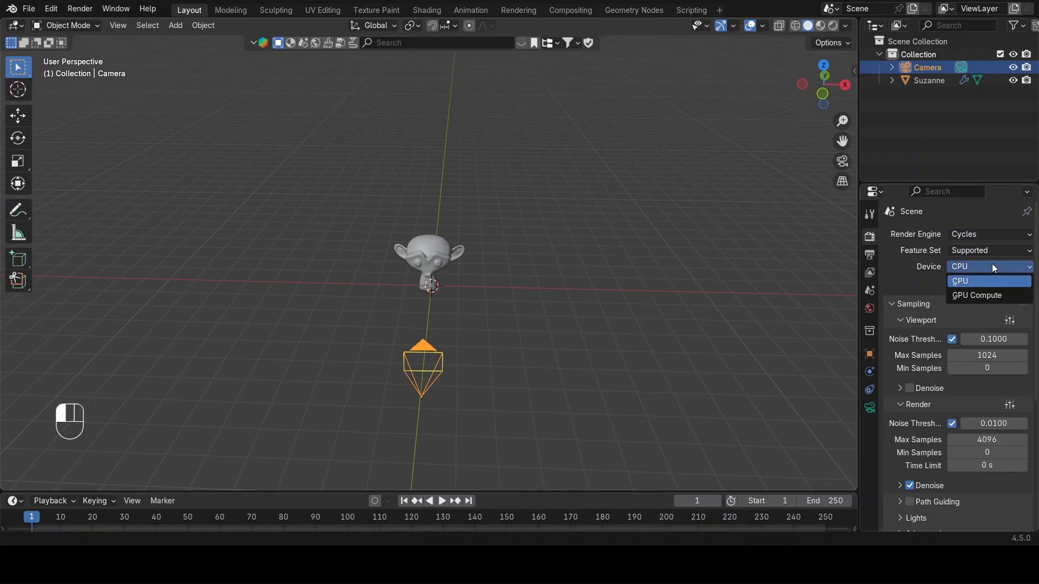
click(971, 297)
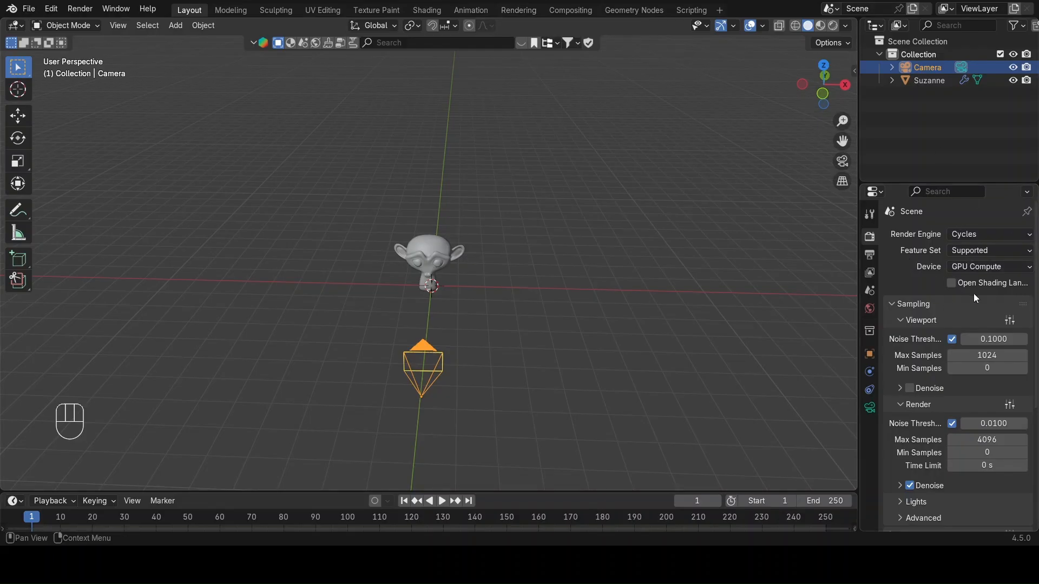
click(982, 267)
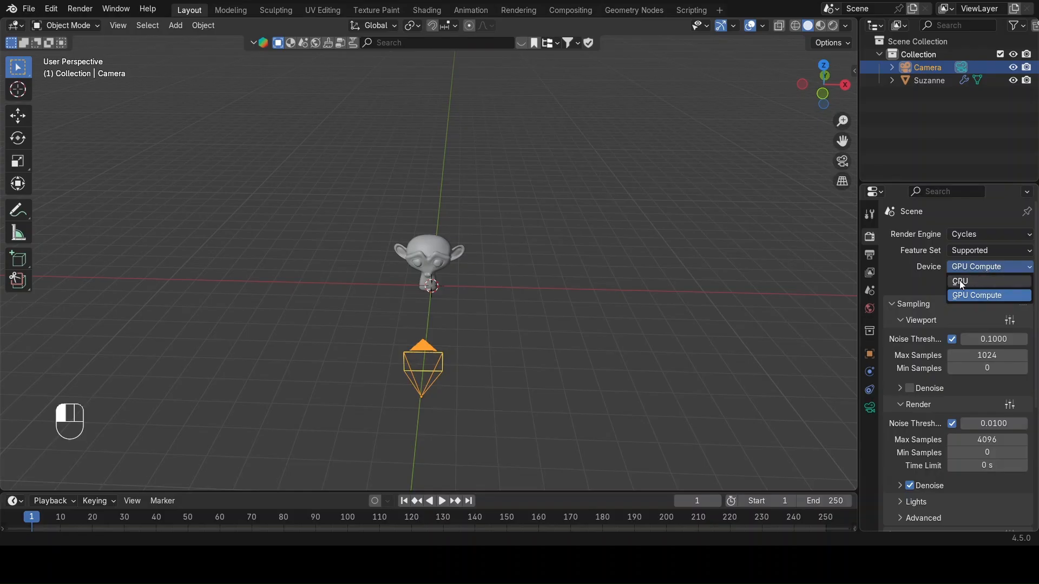
click(964, 269)
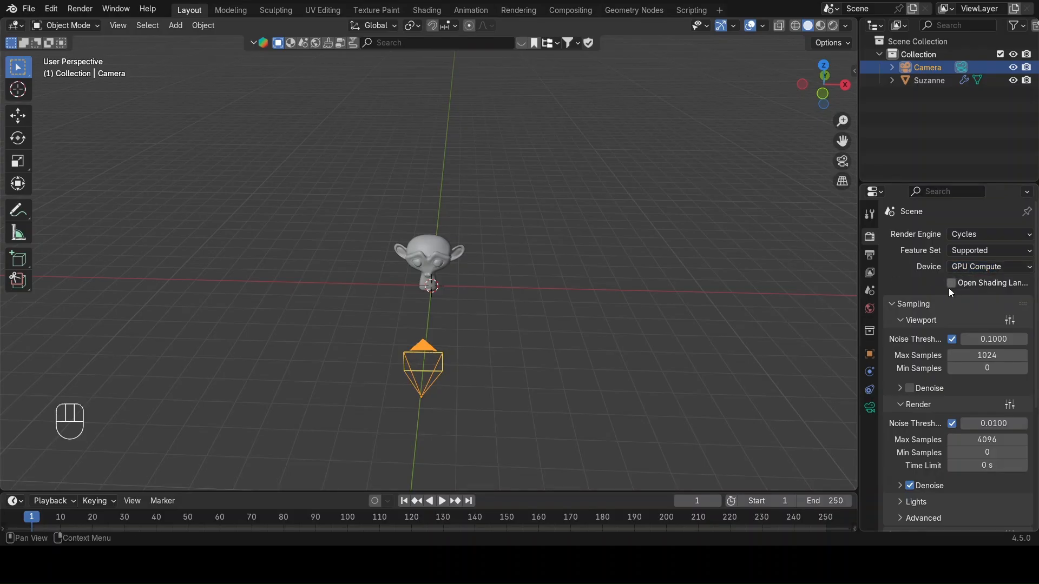
Switch the viewport to rendered shading and inspect the monkey head up close.
scroll(884, 332, down, 2)
scroll(919, 290, up, 2)
scroll(919, 276, down, 1)
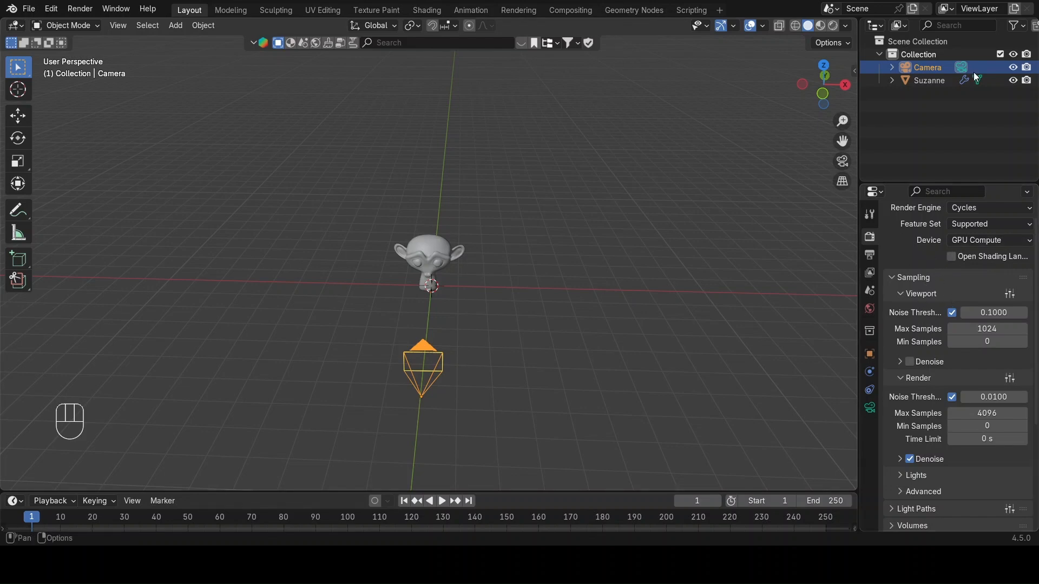
click(832, 24)
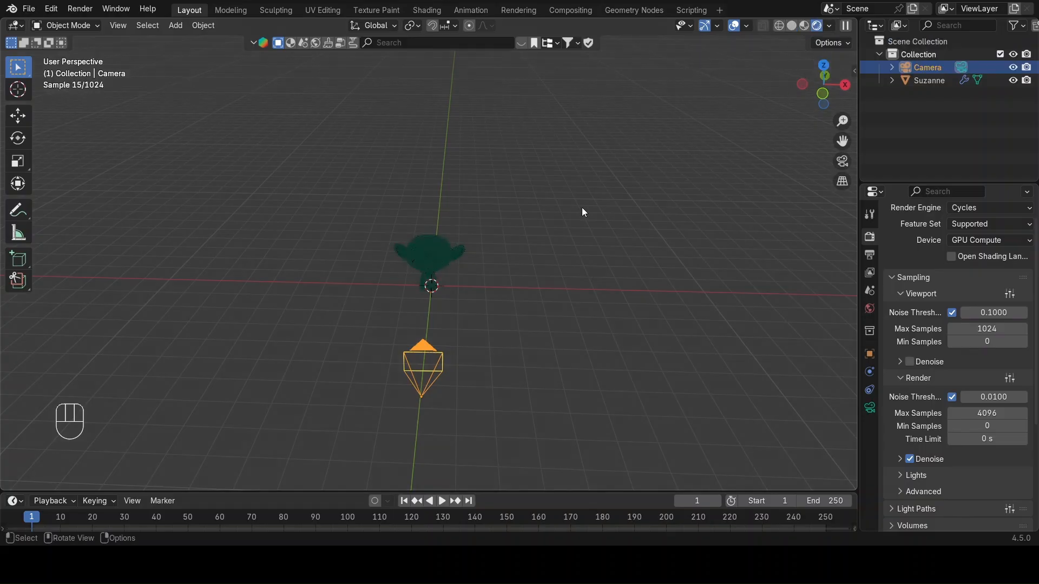
middle_drag(515, 301, 272, 275)
scroll(464, 281, up, 9)
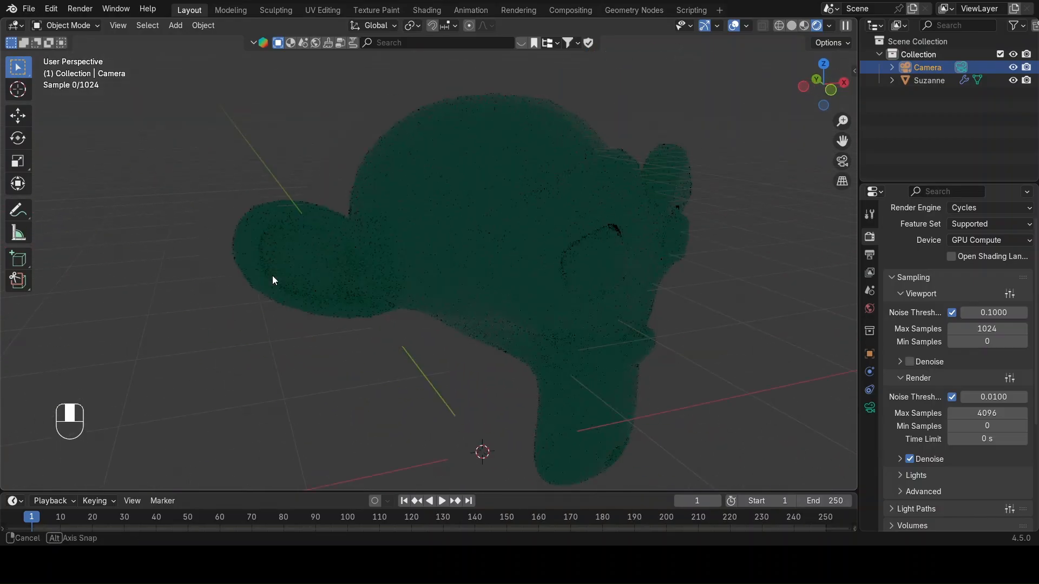
Compare the head in solid, material preview and rendered shading, ending in rendered shading with the camera in sight.
click(792, 25)
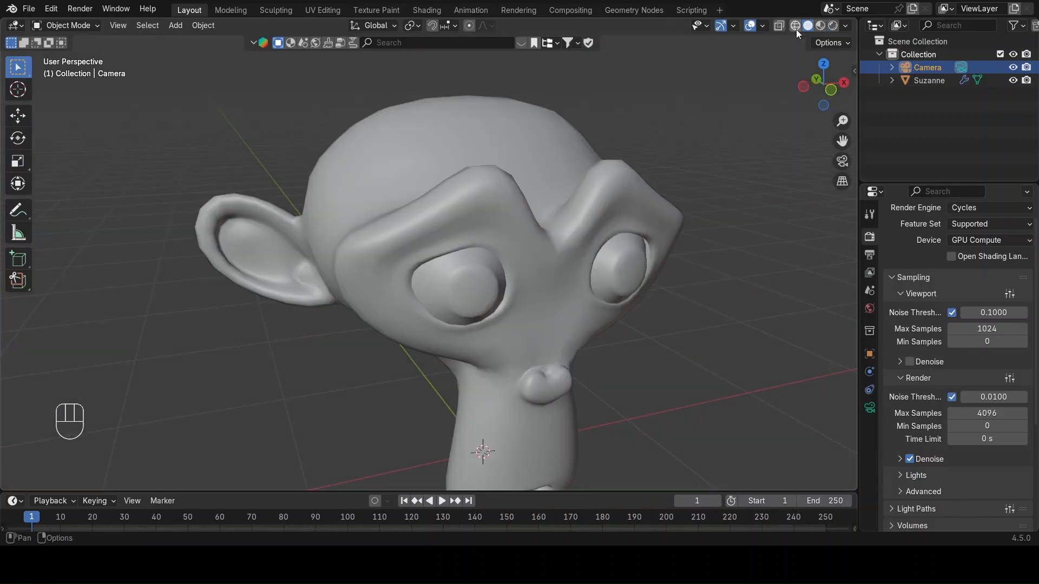
click(820, 26)
mouse_move(521, 233)
middle_down()
mouse_move(595, 284)
mouse_move(649, 261)
middle_up()
click(833, 25)
mouse_move(751, 157)
middle_down()
mouse_move(622, 166)
mouse_move(615, 147)
mouse_move(676, 182)
mouse_move(571, 187)
mouse_move(498, 227)
mouse_move(411, 251)
mouse_move(573, 271)
mouse_move(385, 302)
mouse_move(372, 225)
mouse_move(507, 292)
middle_up()
scroll(571, 186, down, 11)
scroll(410, 263, up, 7)
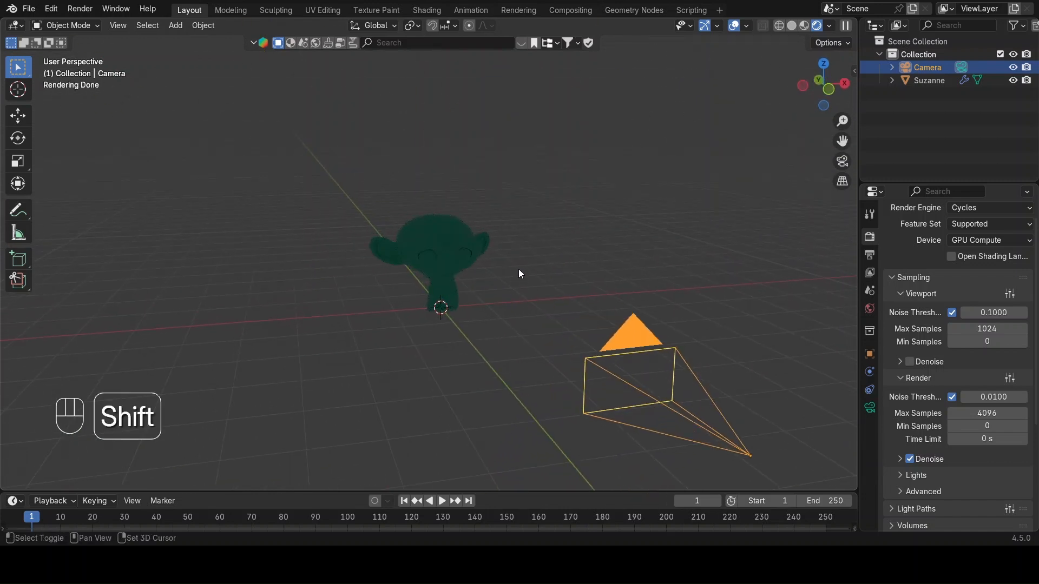
Add an area light and raise it along the global Z axis to the height of the monkey's head.
click(175, 25)
mouse_move(204, 211)
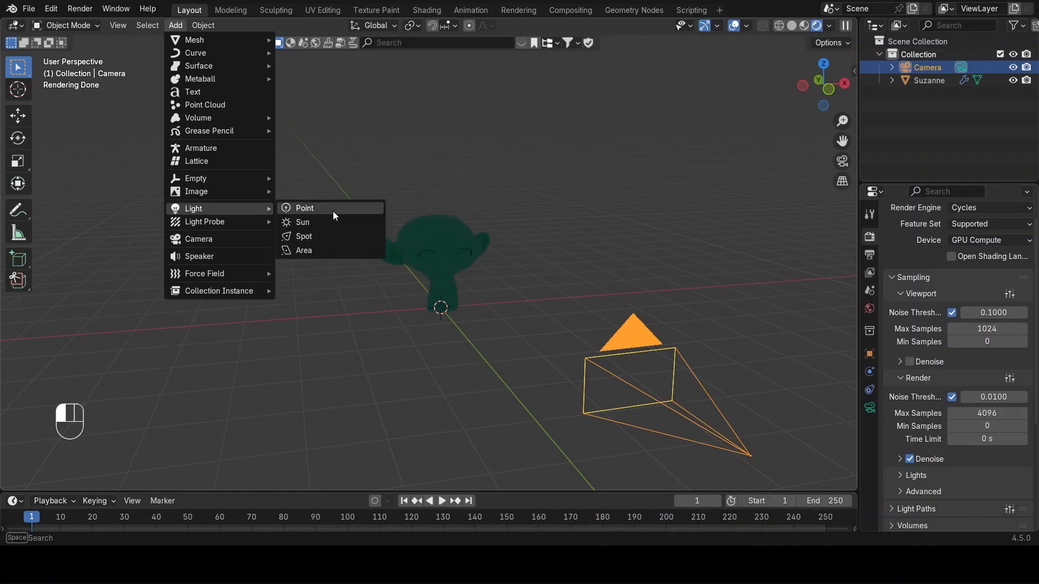
click(321, 255)
middle_drag(474, 293, 524, 297)
key(g)
key(z)
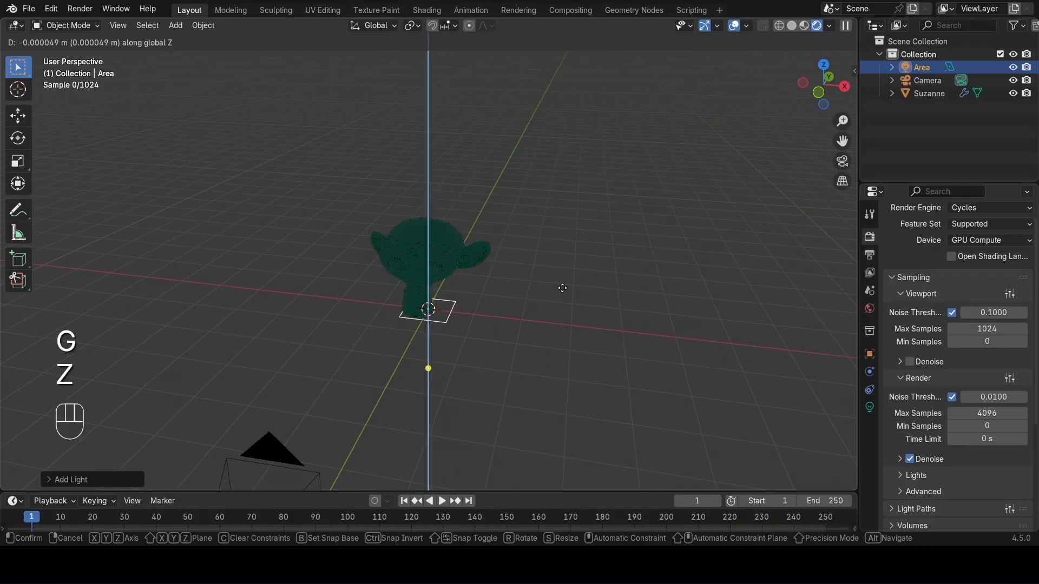
click(532, 228)
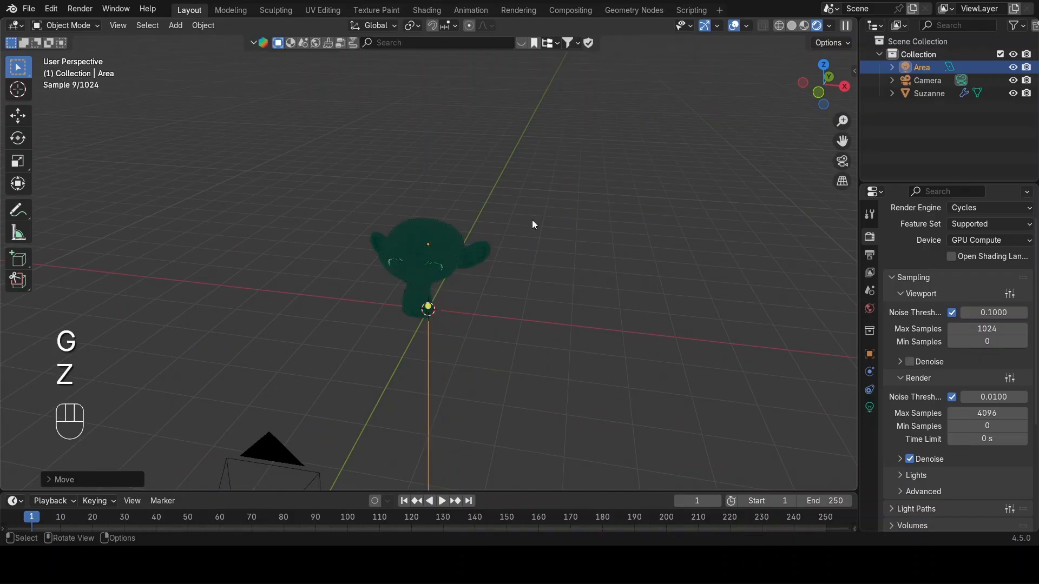
Rotate the area light 90 degrees about the global X axis.
key(r)
key(x)
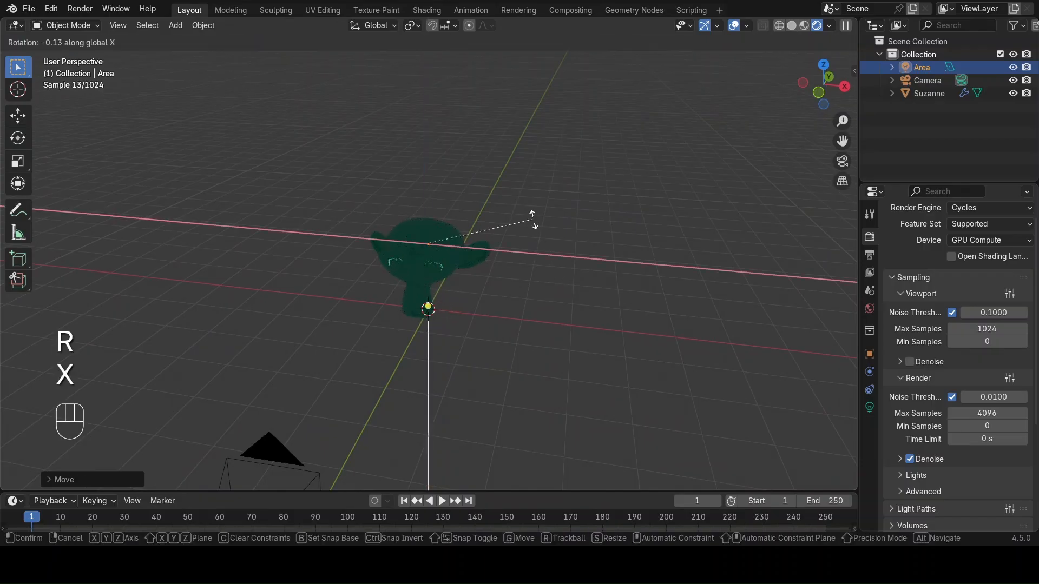
key(KP_9)
key(KP_0)
click(534, 221)
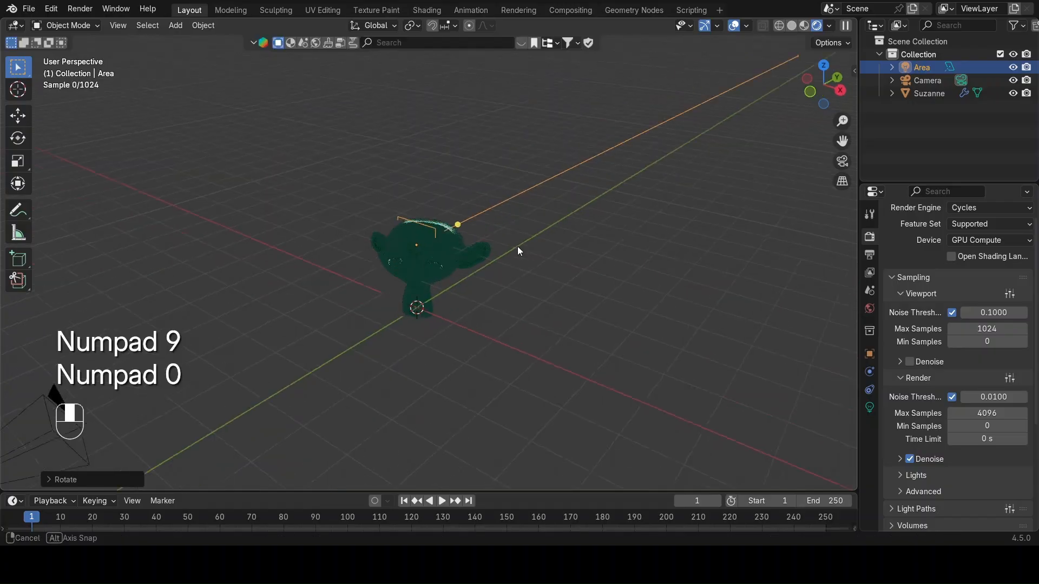
Move the area light along the global Y axis to sit in front of the monkey's face.
middle_drag(524, 246, 463, 246)
key(g)
key(y)
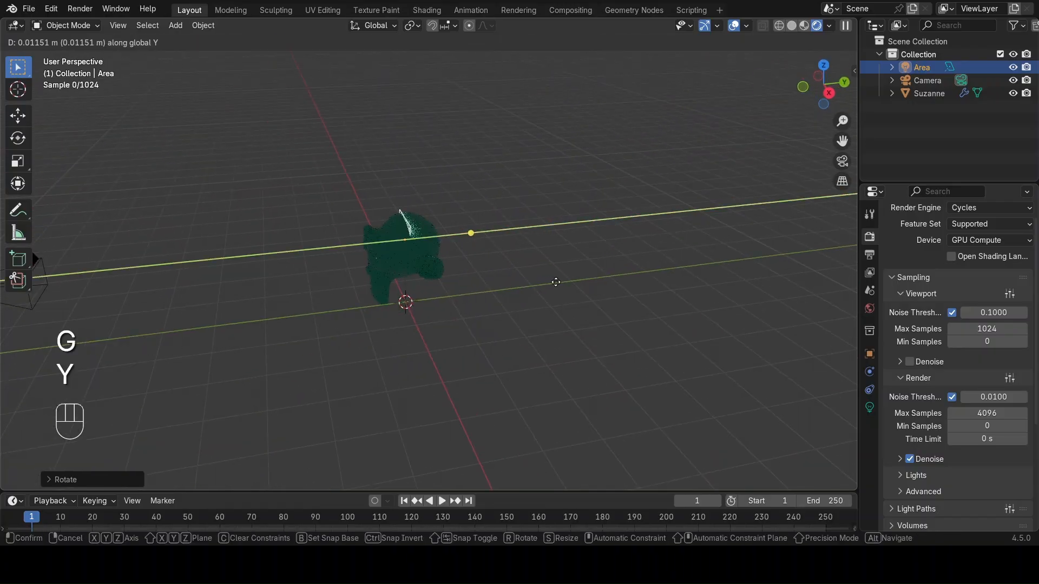
click(426, 292)
middle_drag(425, 295, 519, 316)
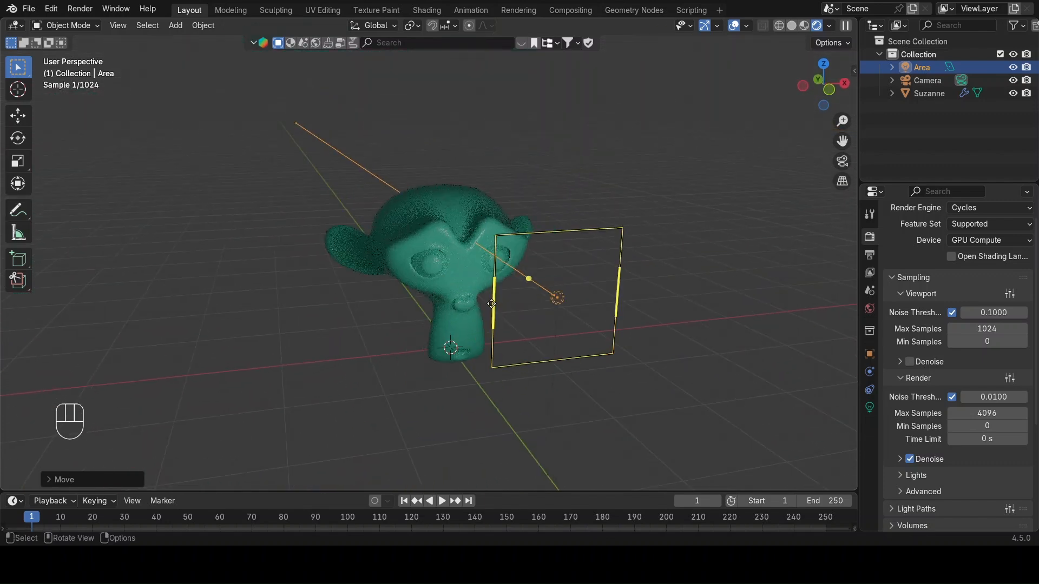
Look through the camera and shrink the area light to a size of about 0.914 m.
click(842, 161)
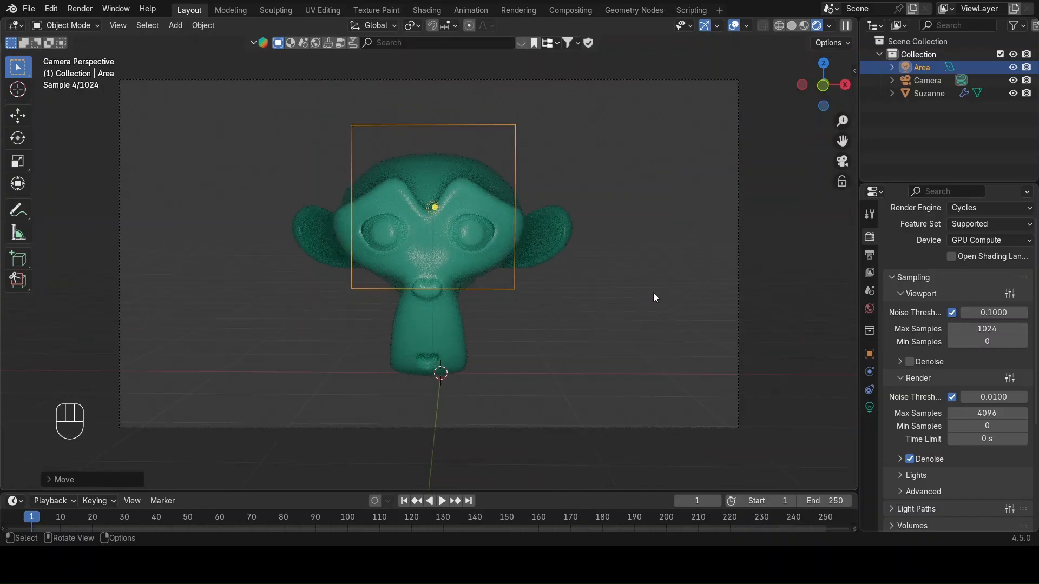
click(736, 260)
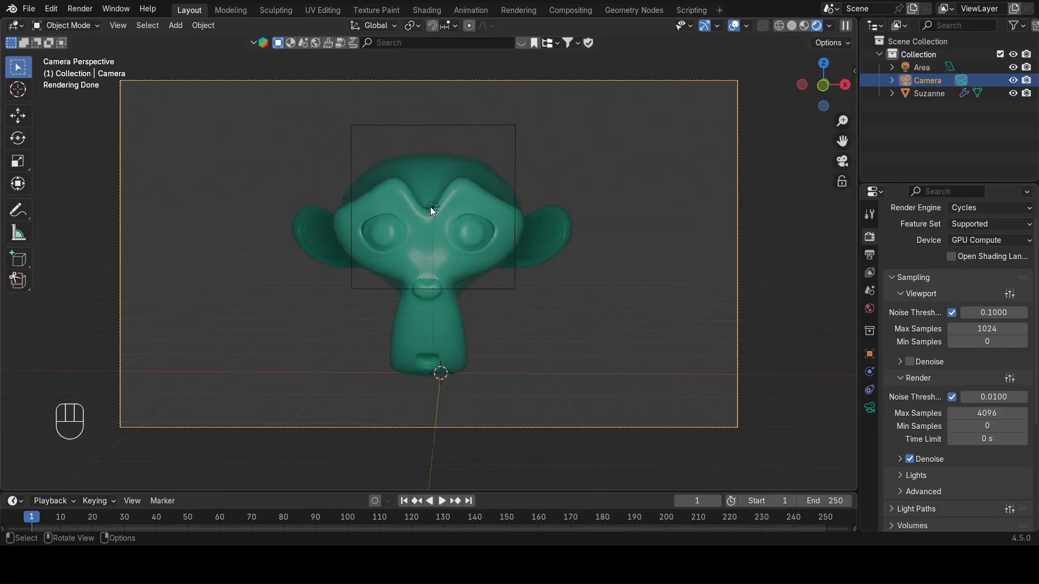
drag(308, 105, 541, 303)
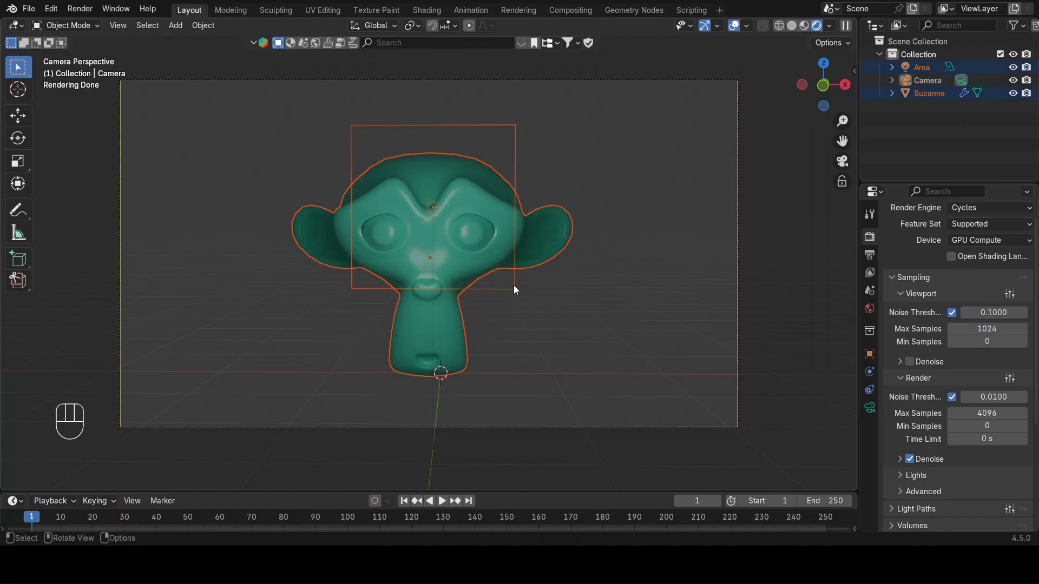
click(363, 136)
drag(352, 128, 341, 149)
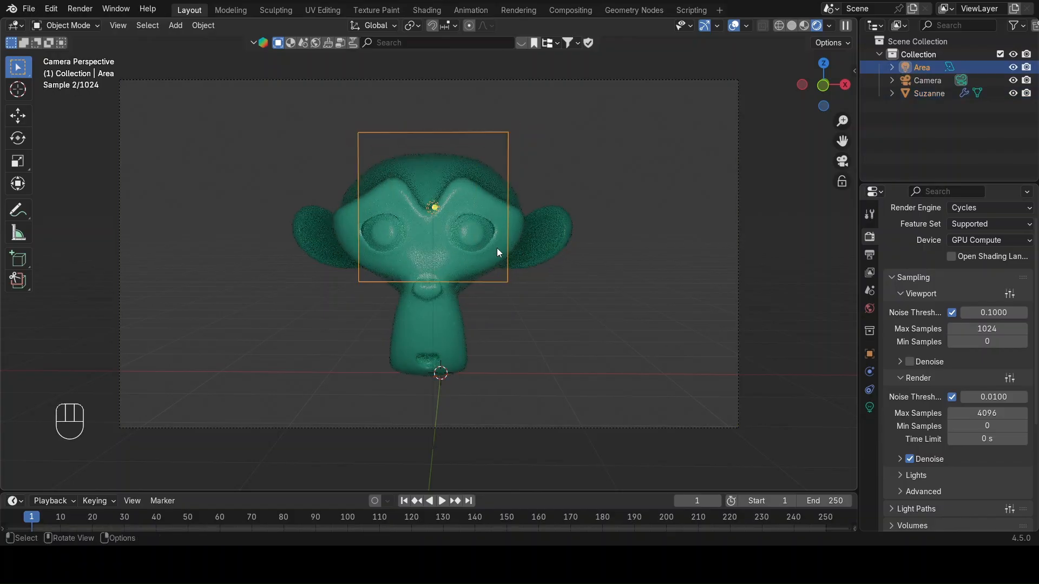
Lower the area light along the global Z axis to the middle of the monkey's face.
key(g)
key(z)
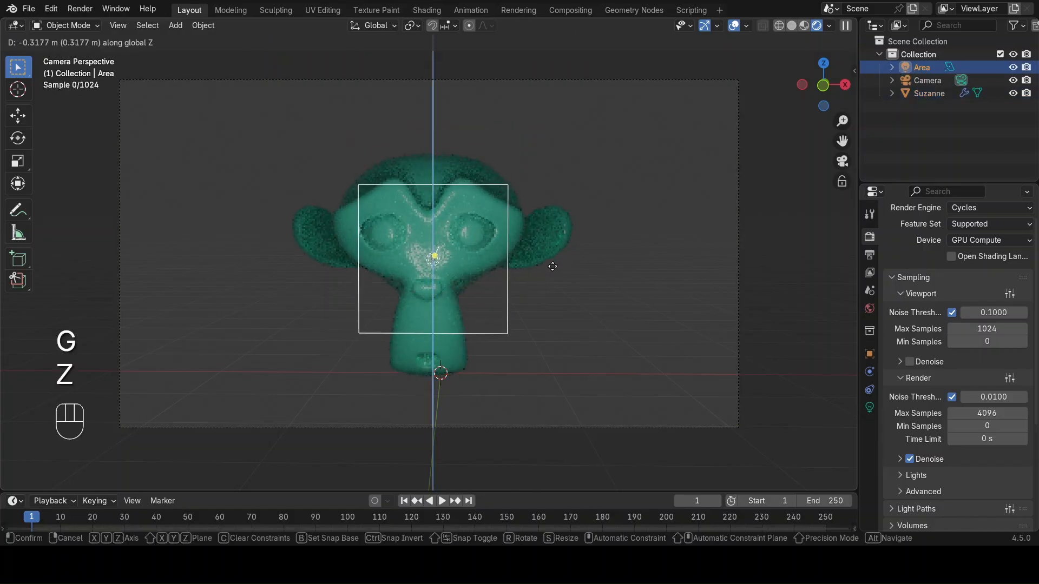
click(551, 281)
View the light and head from the side, then show the monkey head's material settings.
middle_drag(437, 299, 513, 300)
drag(842, 140, 811, 126)
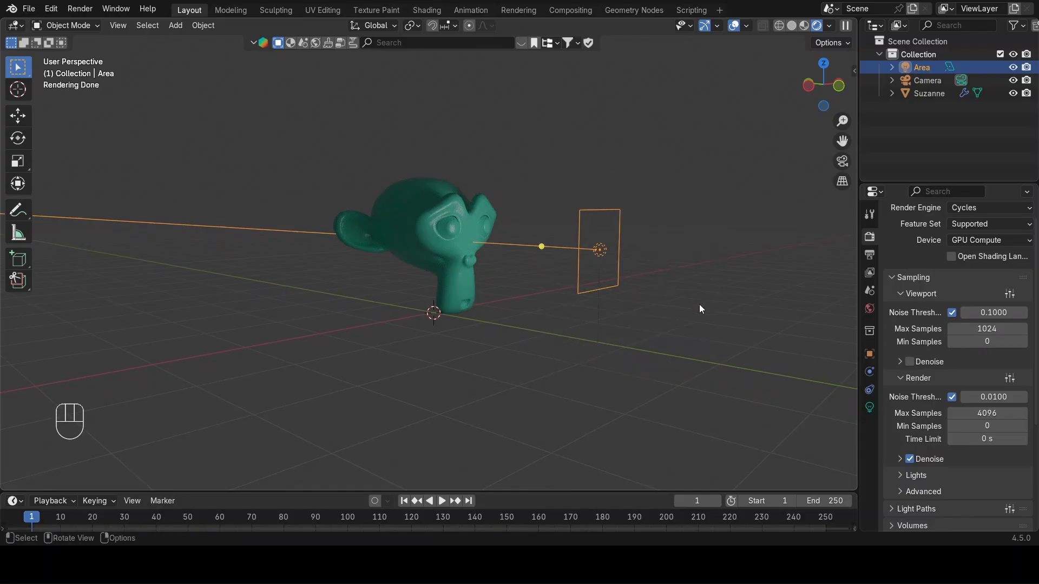
scroll(525, 298, up, 4)
middle_drag(522, 299, 482, 304)
scroll(482, 304, down, 3)
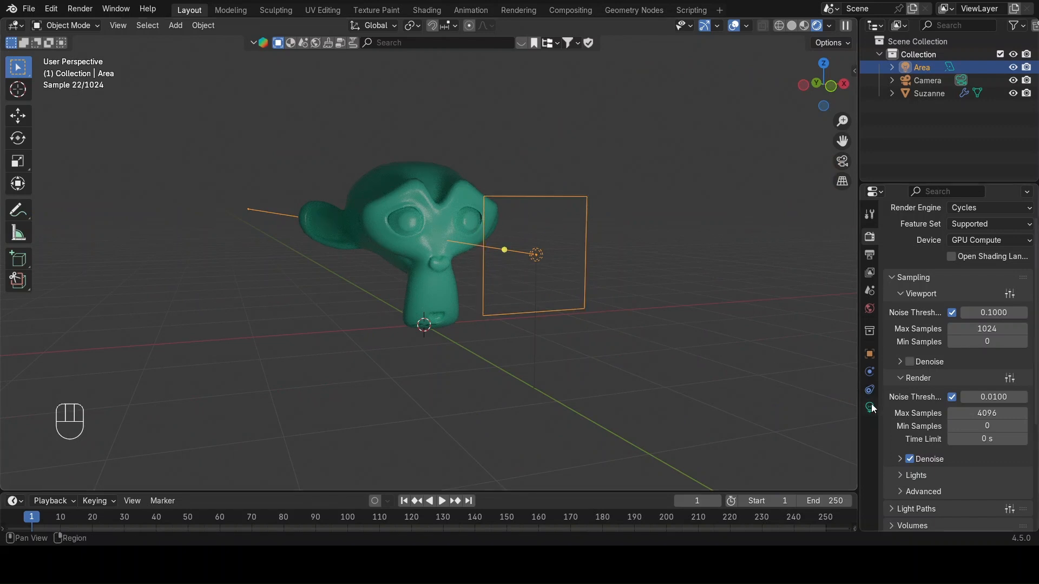
click(389, 196)
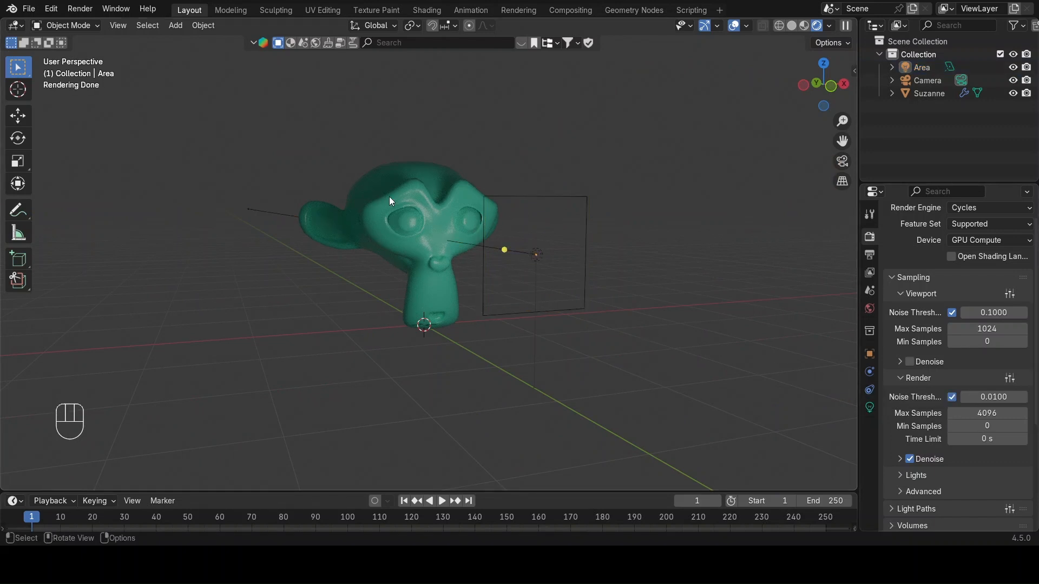
click(869, 461)
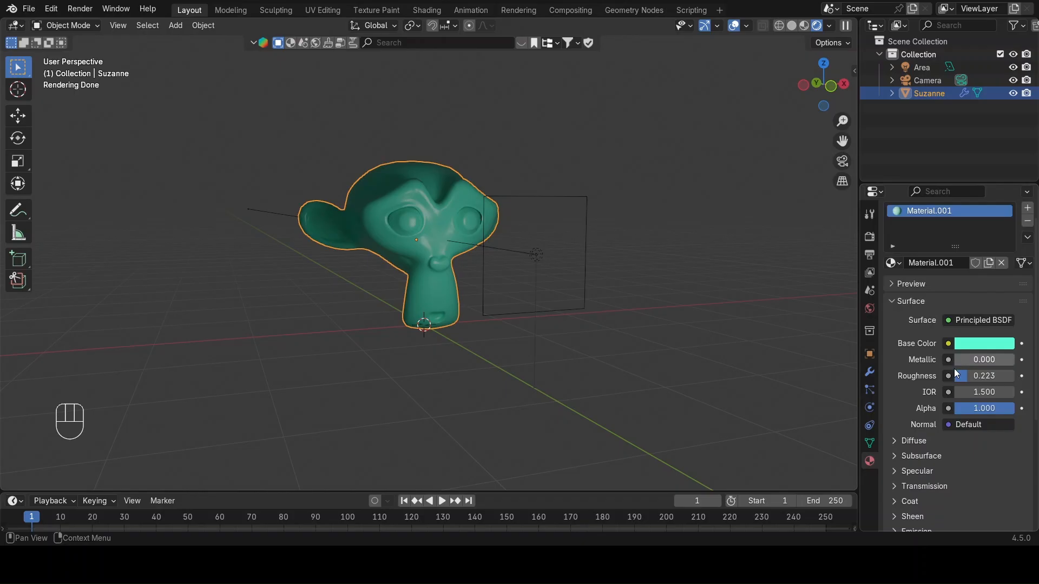
Tint the area light's color a very pale blue, #F3FAFF.
click(519, 256)
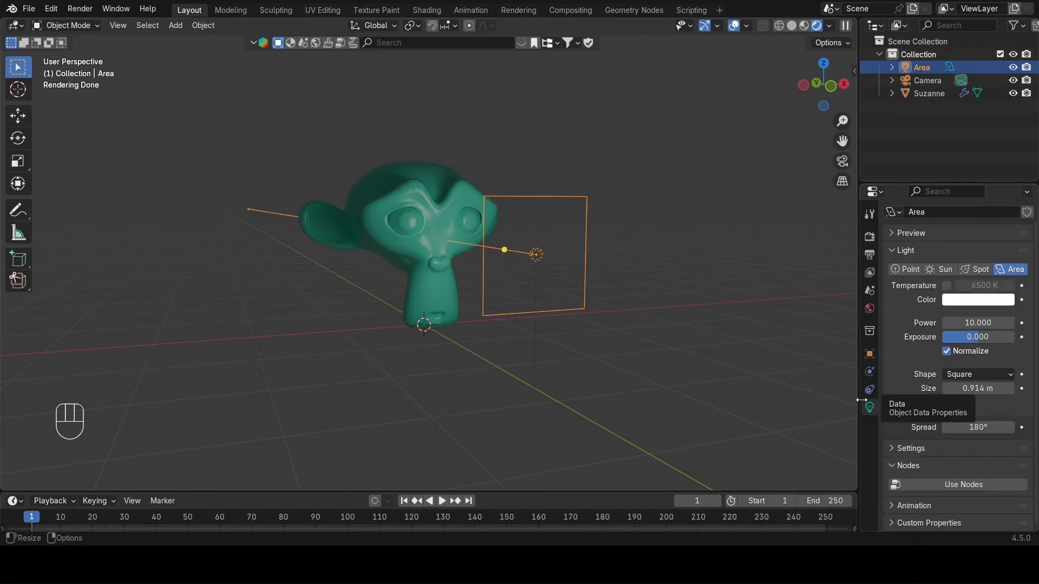
click(954, 300)
mouse_move(922, 204)
mouse_down()
mouse_move(947, 193)
mouse_move(971, 106)
mouse_move(925, 130)
mouse_move(941, 130)
mouse_move(942, 151)
mouse_up()
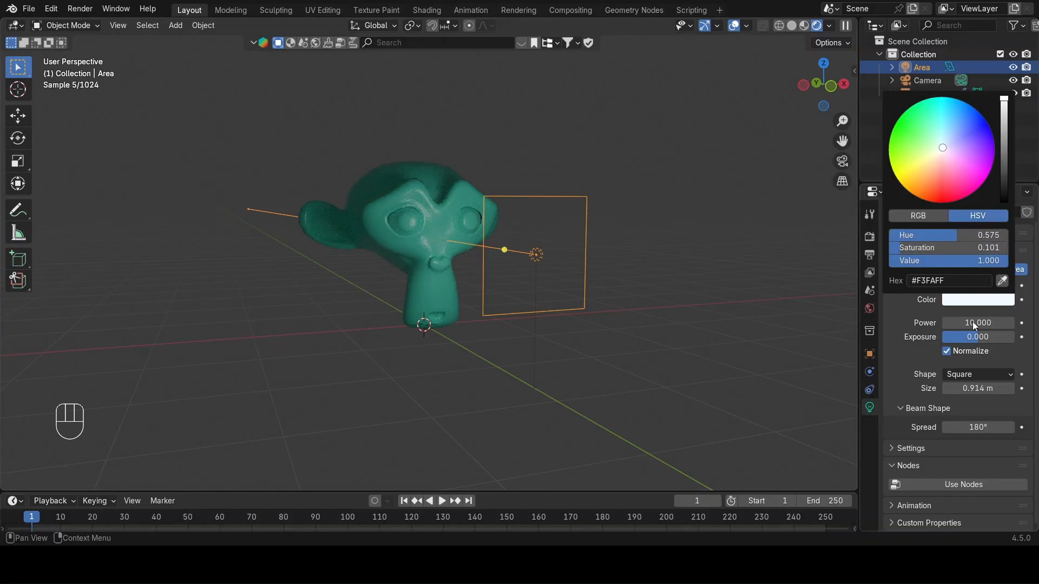
Try an area light power of 46.4 and inspect the lighting around the monkey head.
drag(952, 323, 1035, 323)
middle_drag(436, 272, 618, 236)
drag(568, 157, 704, 308)
middle_drag(655, 326, 490, 327)
scroll(539, 317, down, 20)
scroll(529, 314, up, 3)
scroll(532, 317, up, 20)
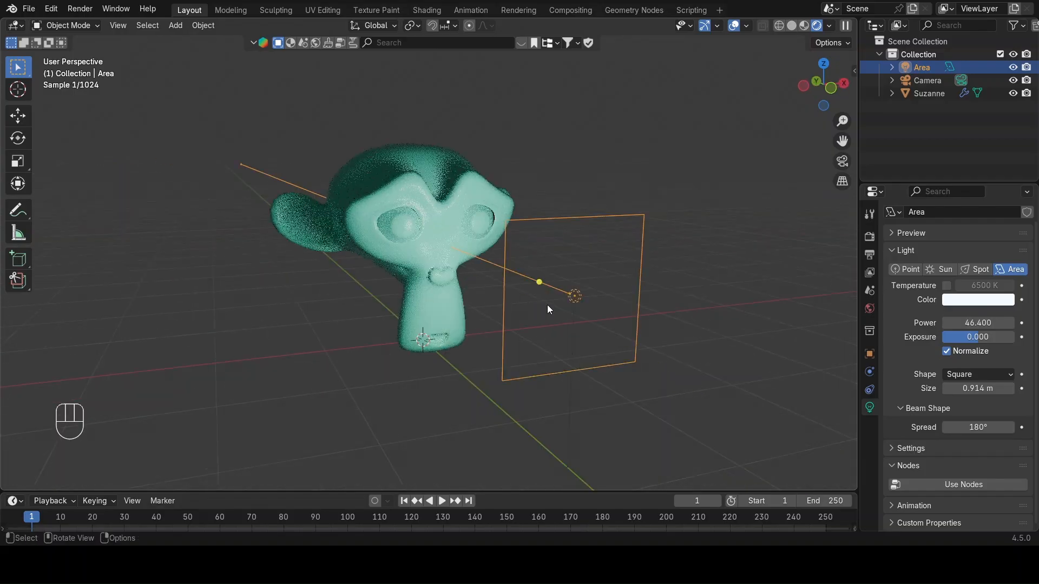
key(g)
right_click(613, 320)
Set the area light's power to 20.
double_click(984, 324)
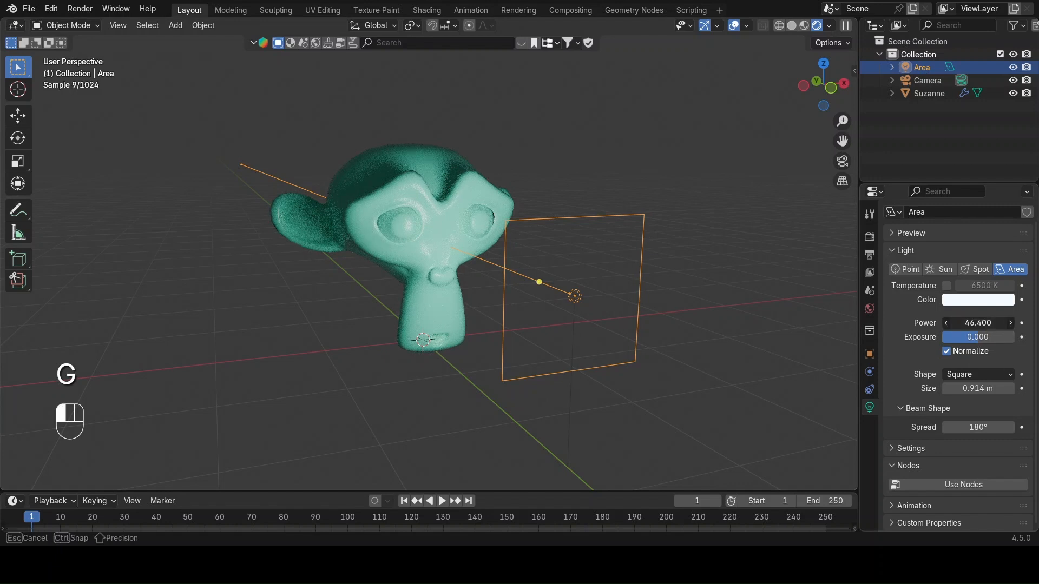
text(20)
key(Return)
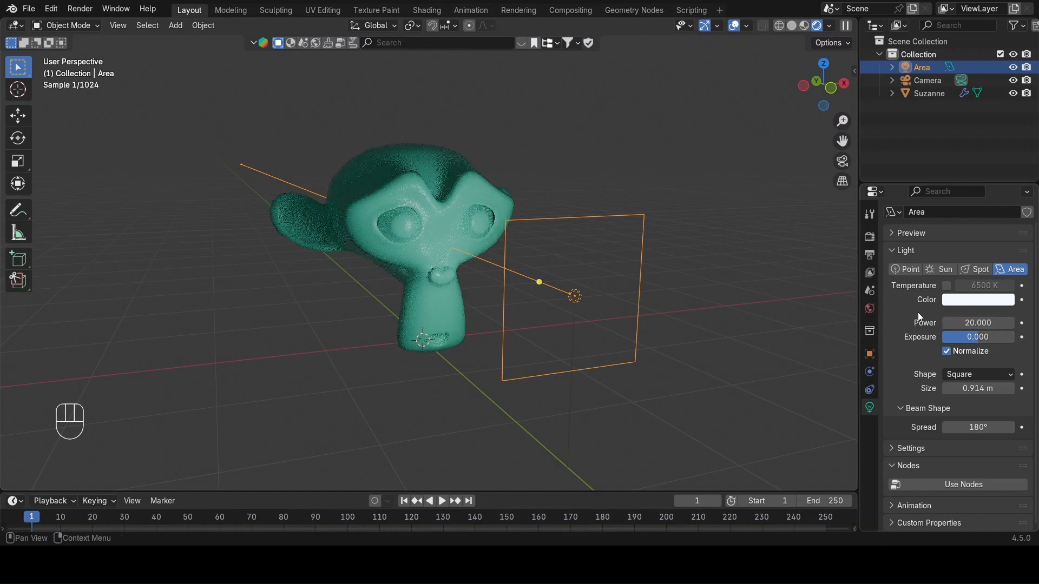
Duplicate the area light and place the copy on the other side of the monkey's face.
middle_drag(528, 390, 628, 395)
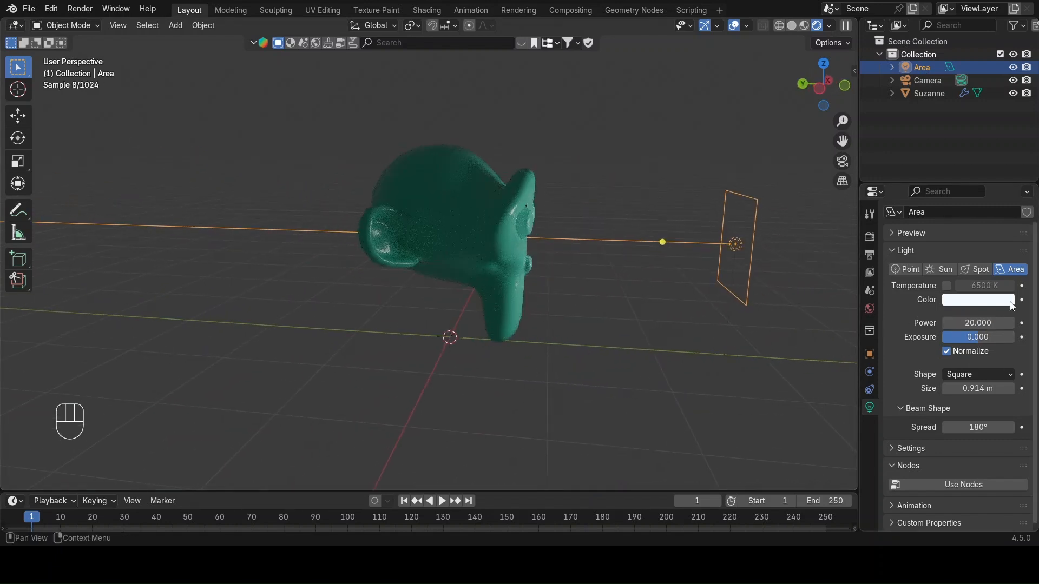
middle_drag(670, 368, 631, 385)
key(shift)
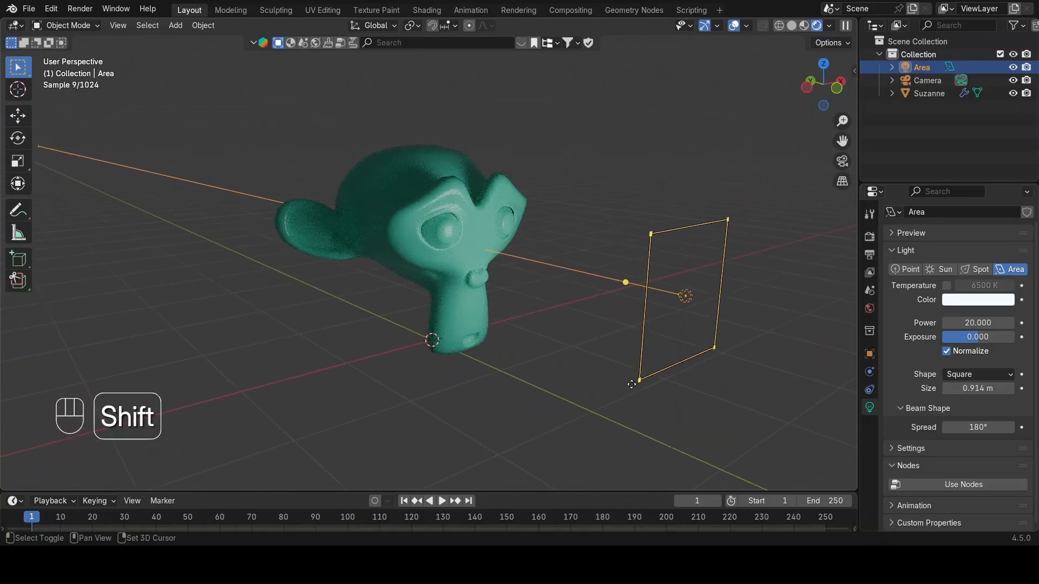
key(shift+d)
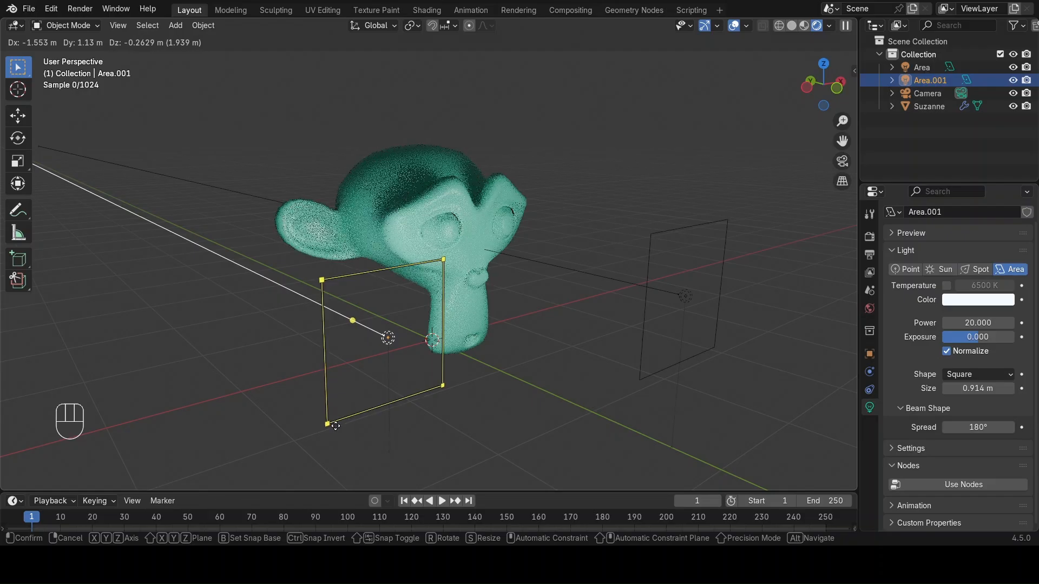
click(336, 425)
Rotate the duplicated area light about the global Z axis so it points toward the head.
middle_drag(516, 323, 576, 320)
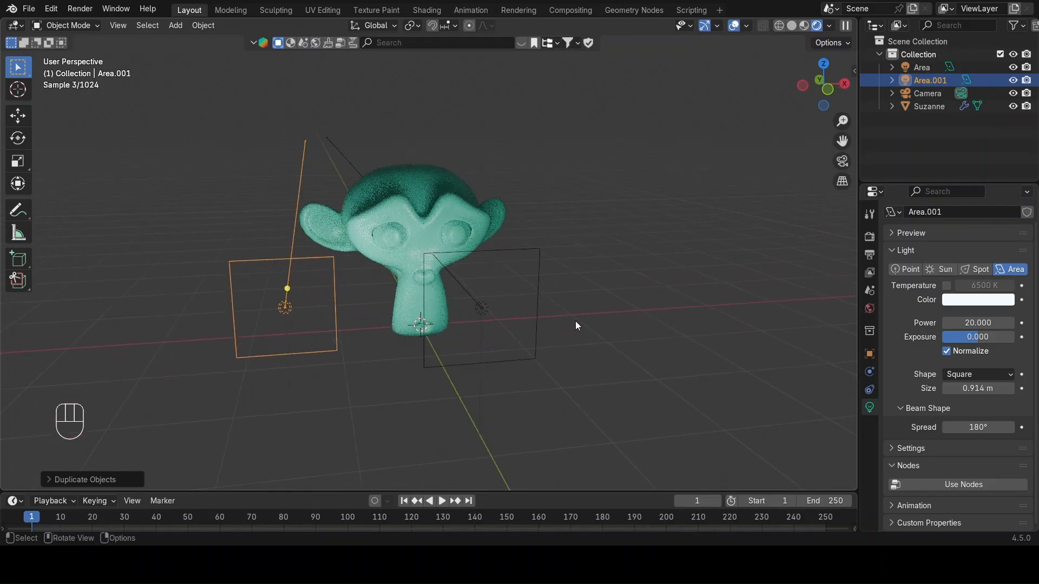
key(r)
key(z)
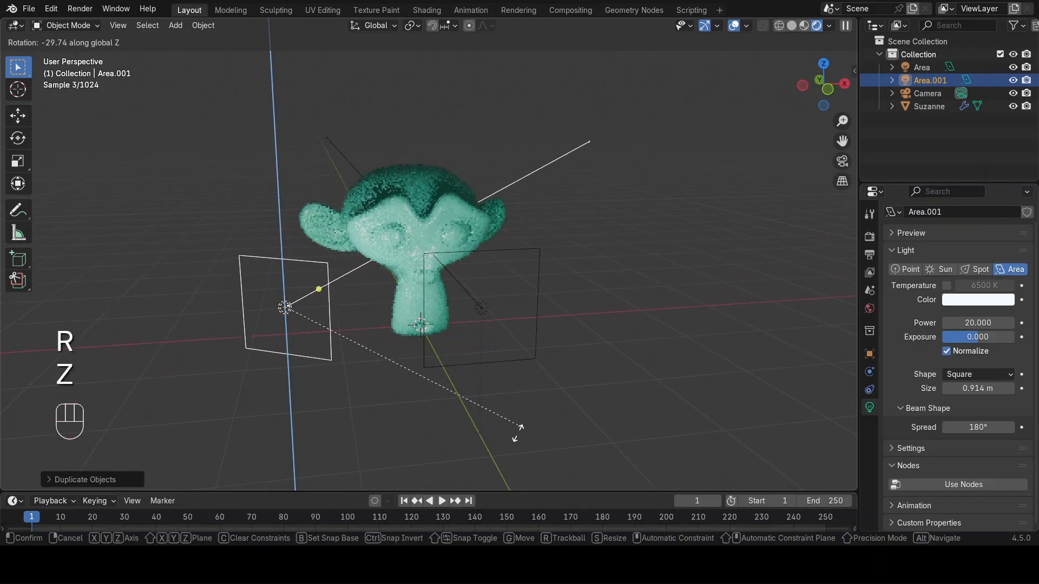
click(556, 341)
Scale the duplicated area light up along the global Z axis into a tall rectangle.
key(s)
key(s)
key(s)
key(s)
key(z)
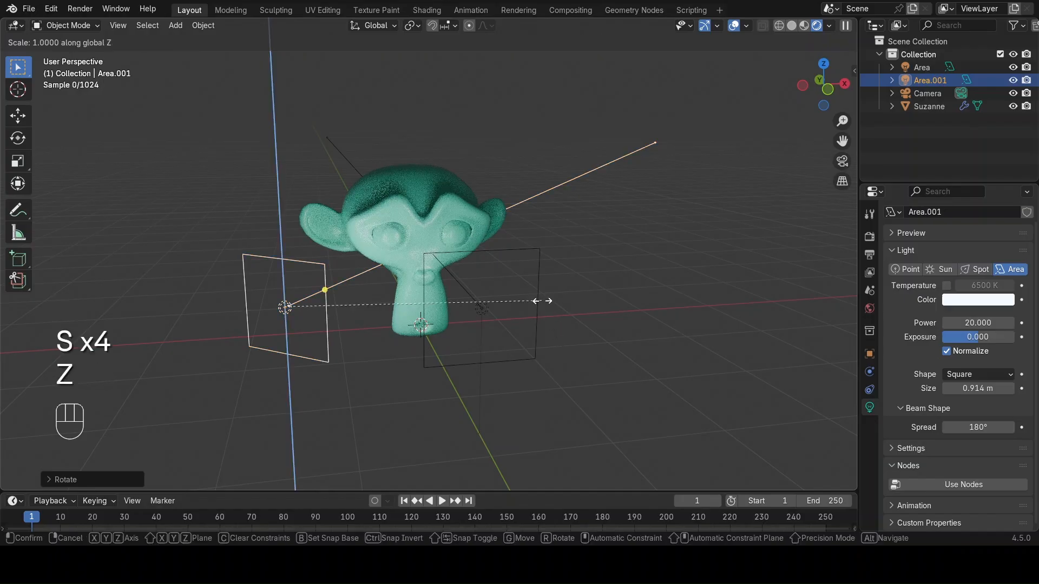
click(698, 419)
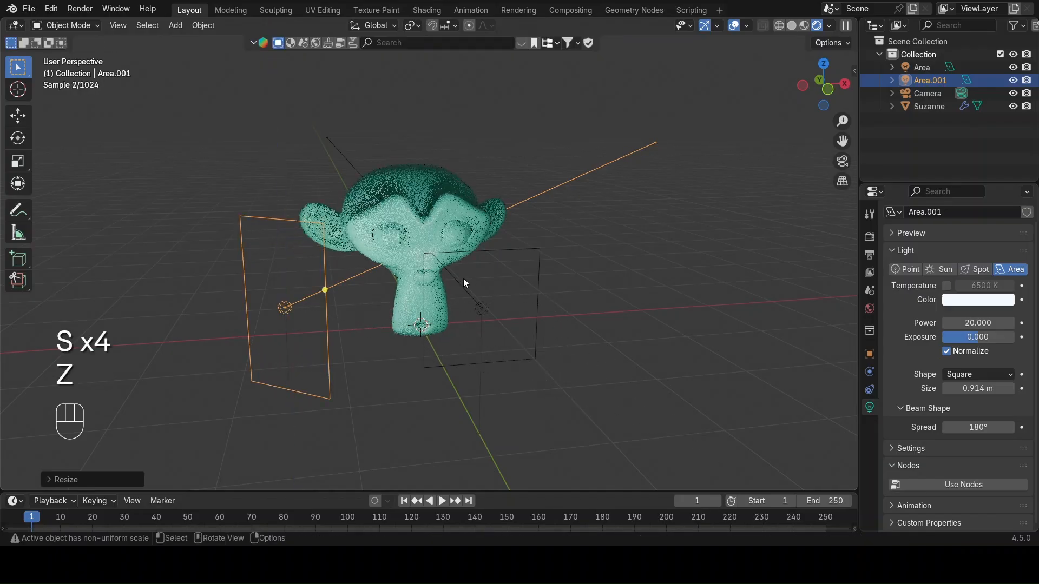
Rotate the original area light about global Z toward the head and move it about 0.93 m along global X.
click(480, 306)
key(r)
key(z)
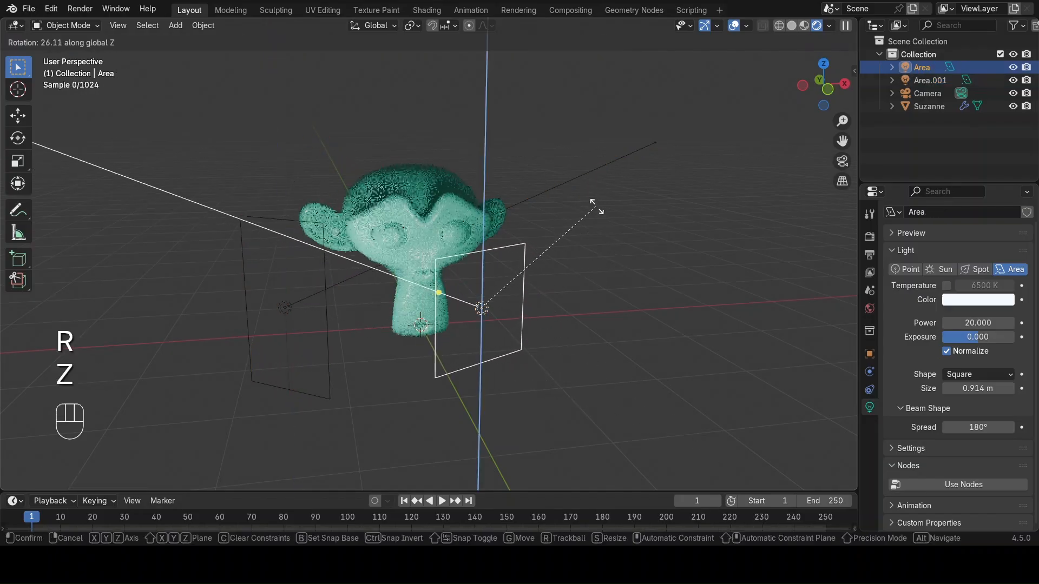
click(598, 211)
key(g)
key(x)
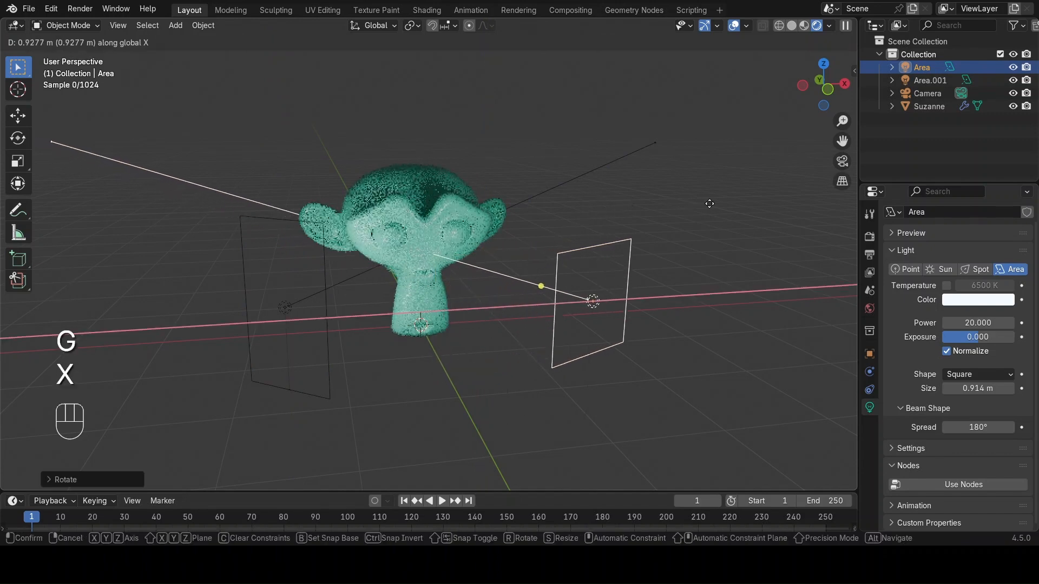
click(711, 204)
Fine-tune the original area light's rotation about global Z and shift it farther outward along global X.
middle_drag(472, 265, 428, 268)
key(r)
key(z)
click(602, 257)
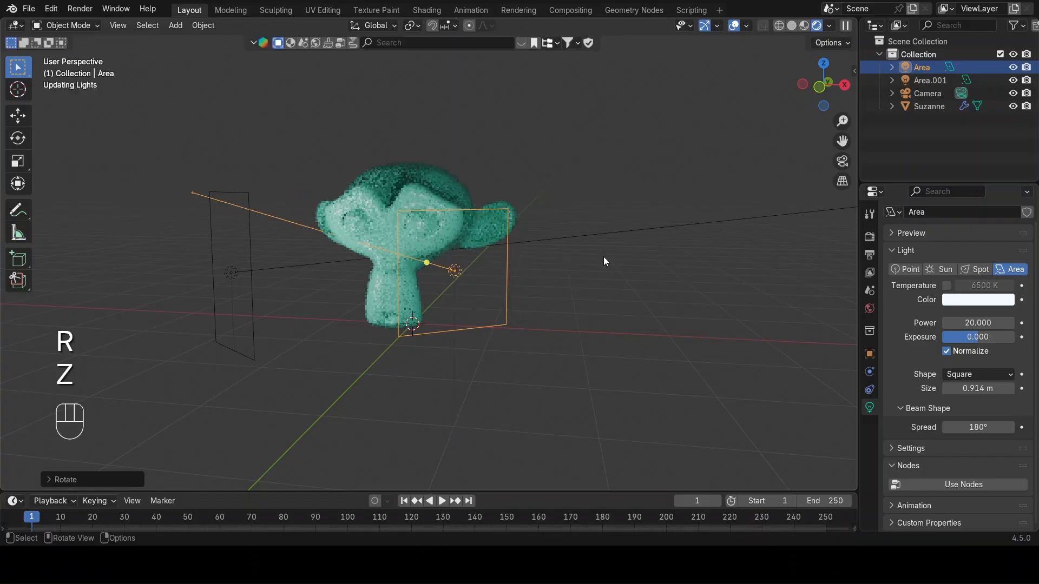
key(g)
key(x)
click(656, 280)
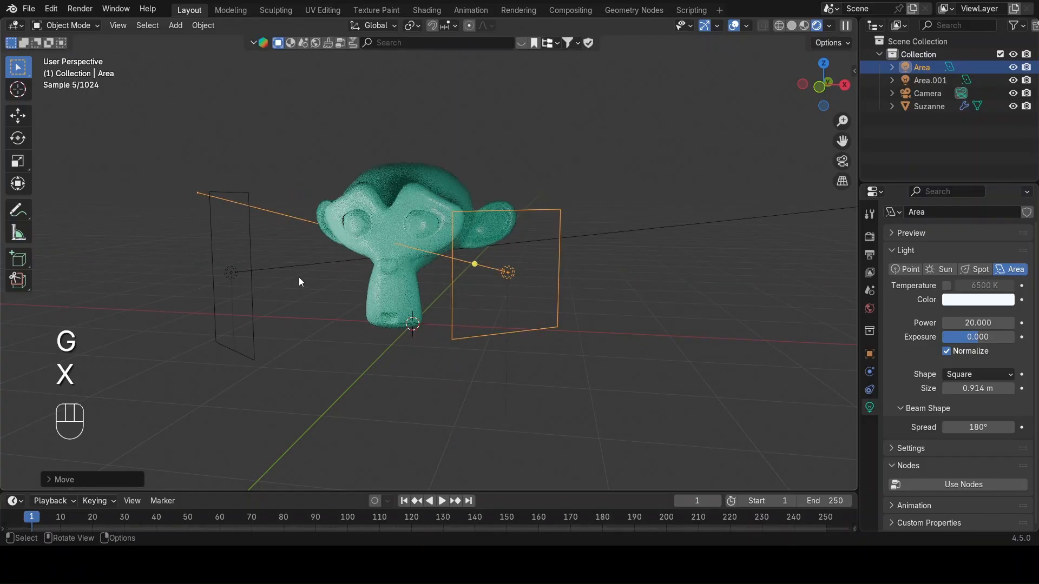
Raise the tall area light along global Z and rotate it about global Z to aim at the head.
click(242, 274)
key(g)
key(z)
click(324, 255)
middle_drag(324, 254, 563, 299)
key(r)
key(z)
click(593, 352)
key(g)
key(z)
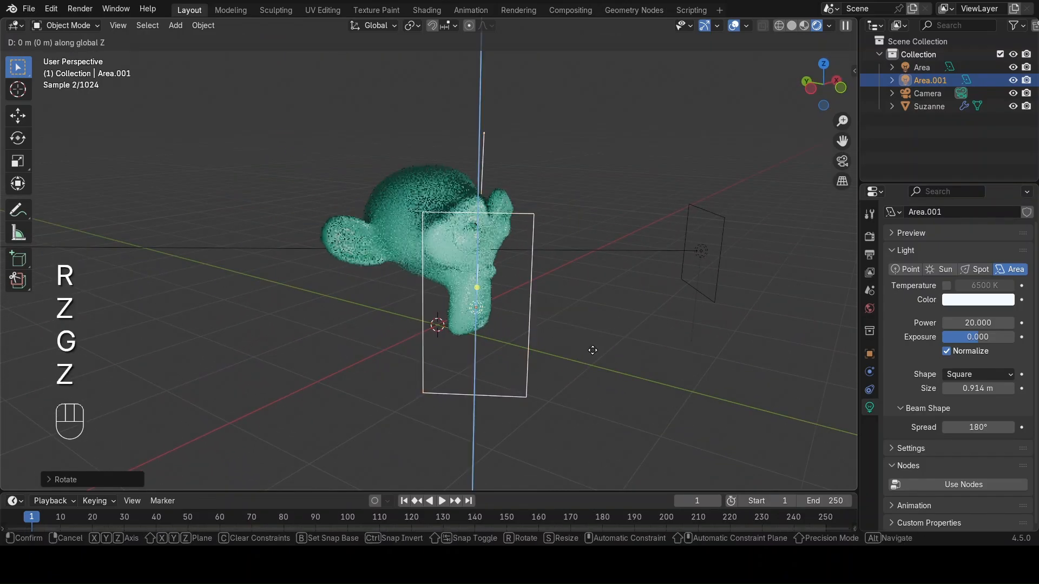
click(596, 335)
middle_drag(598, 336, 666, 308)
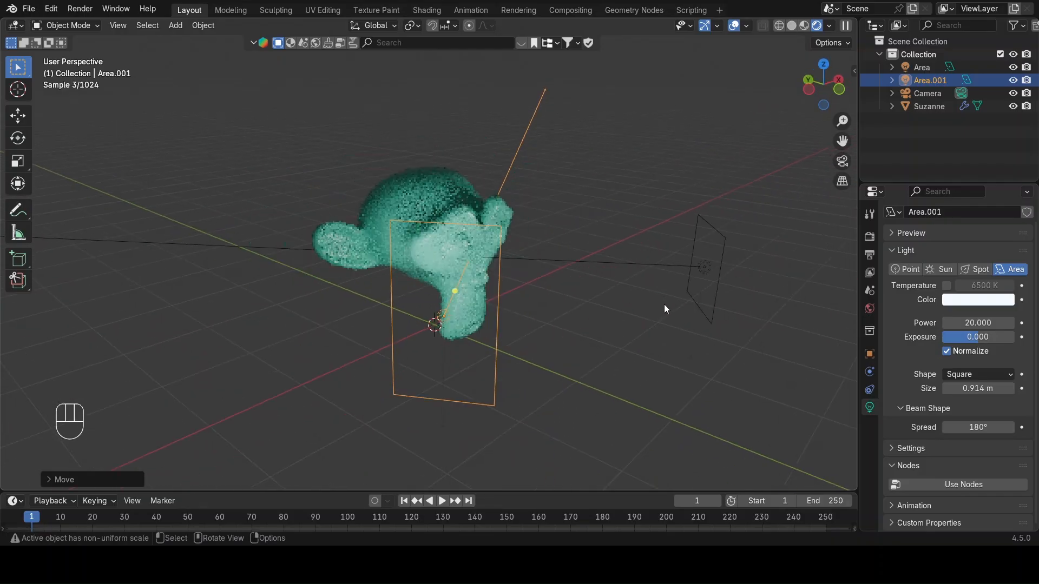
Check the lighting from both area lights through the camera, then return to a free view of the scene.
click(709, 280)
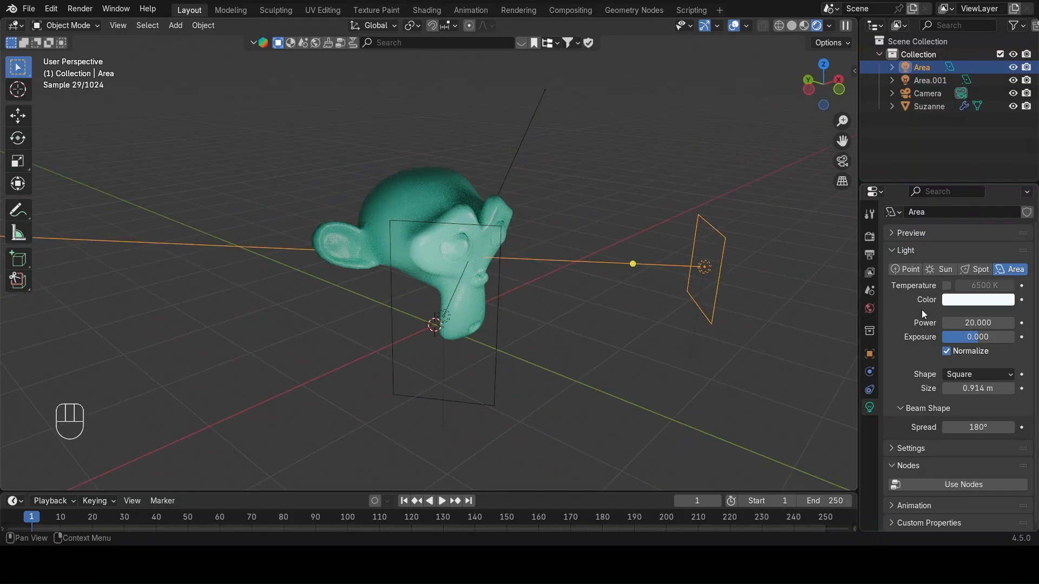
click(842, 161)
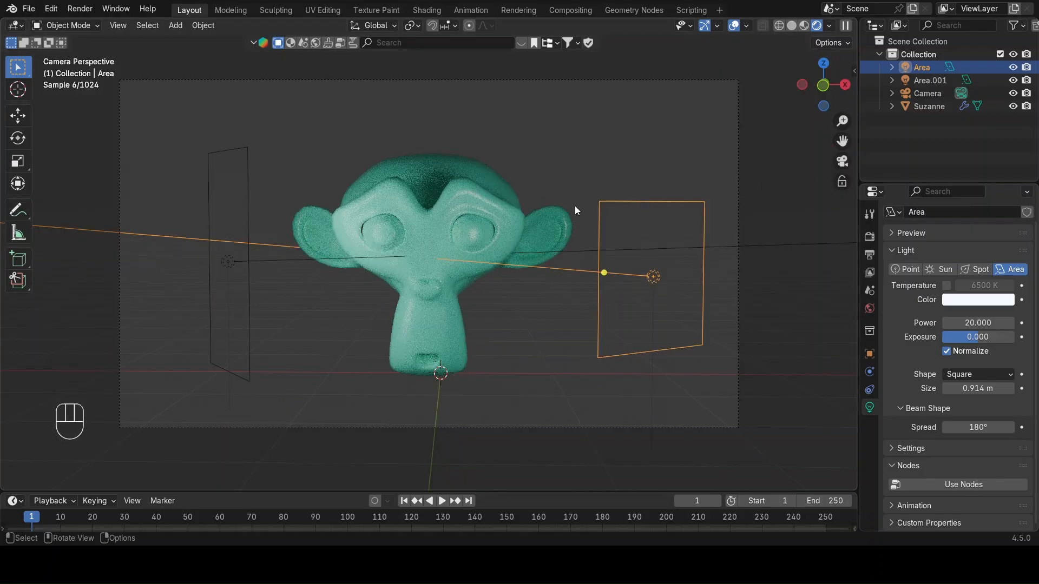
click(749, 176)
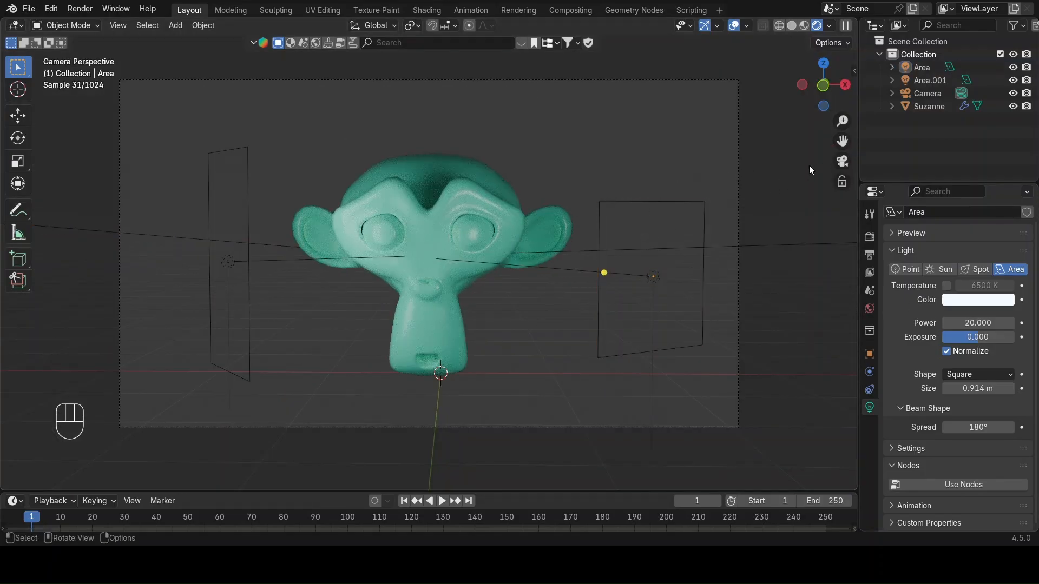
middle_drag(537, 259, 550, 290)
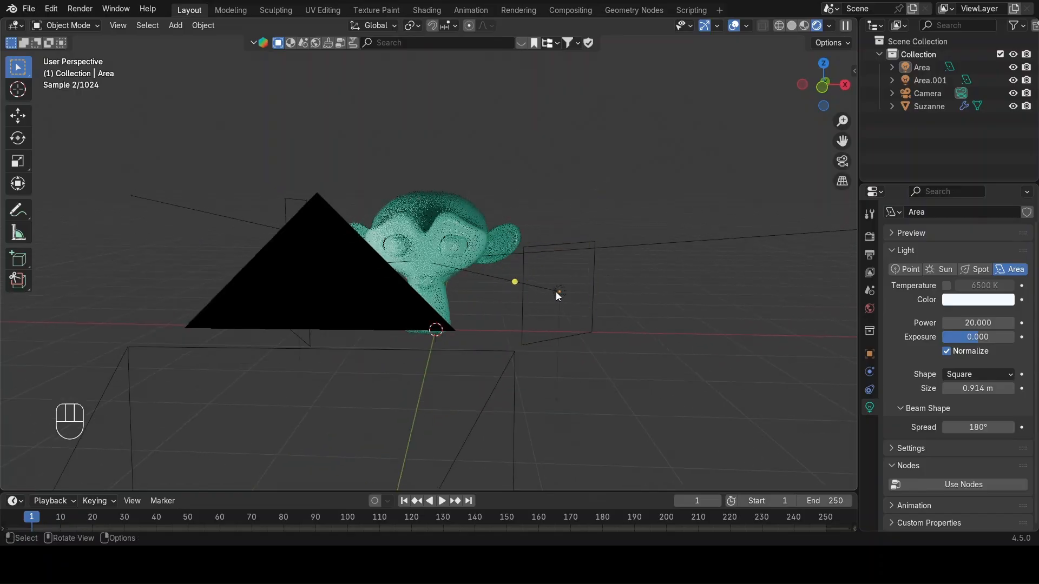
Set the original area light's power to 30 and check the lighting through the camera.
click(551, 291)
click(965, 323)
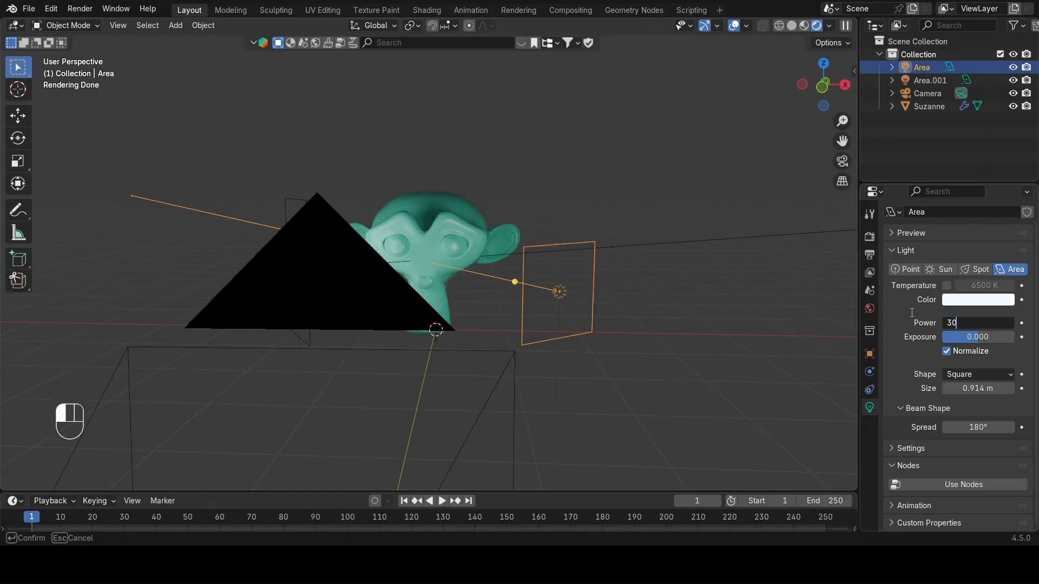
text(30)
key(Return)
middle_drag(487, 251, 592, 264)
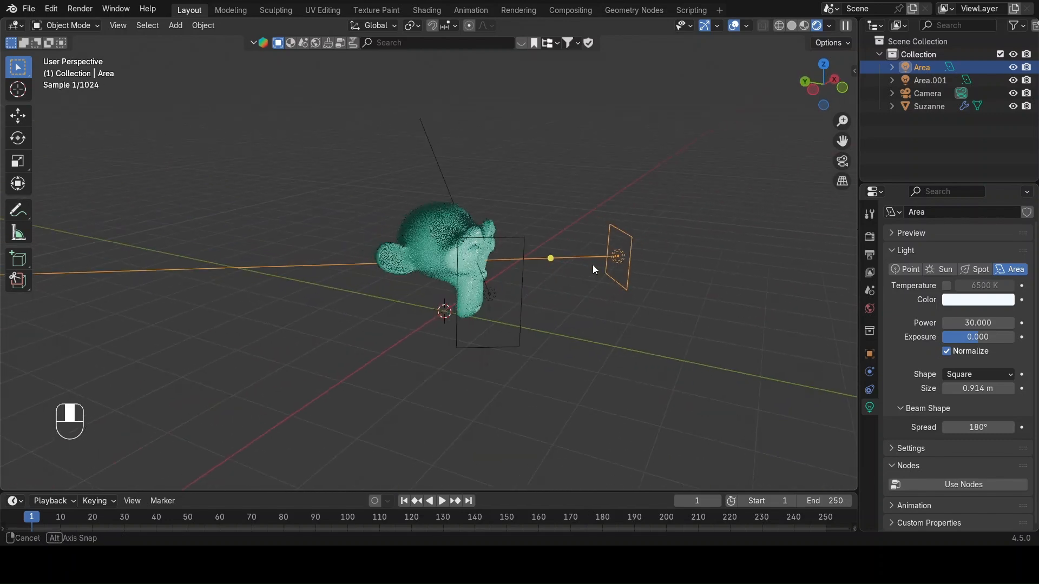
click(816, 174)
click(842, 162)
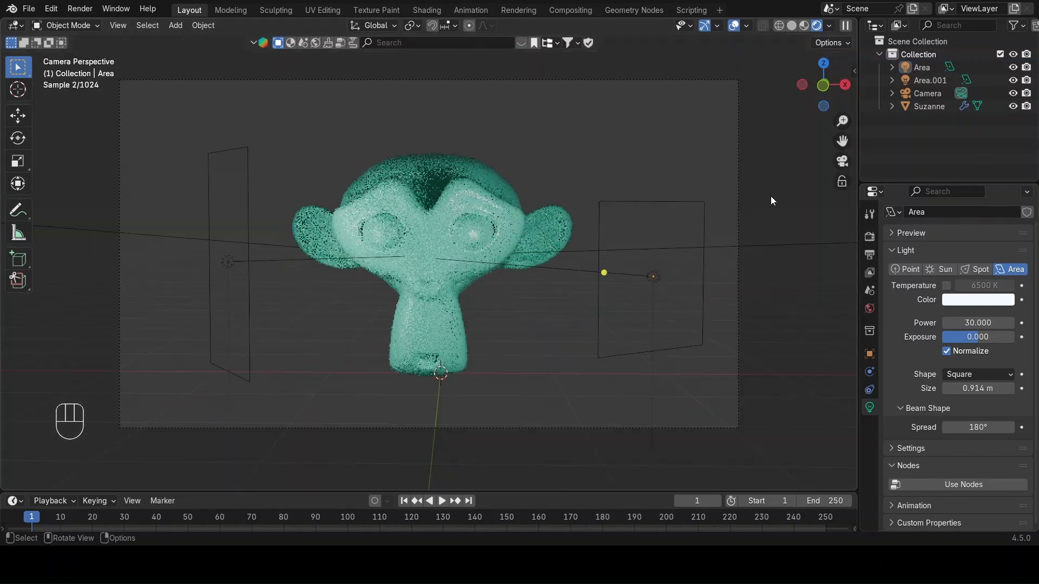
Rotate the original area light slightly about global Z while looking through the camera.
click(650, 271)
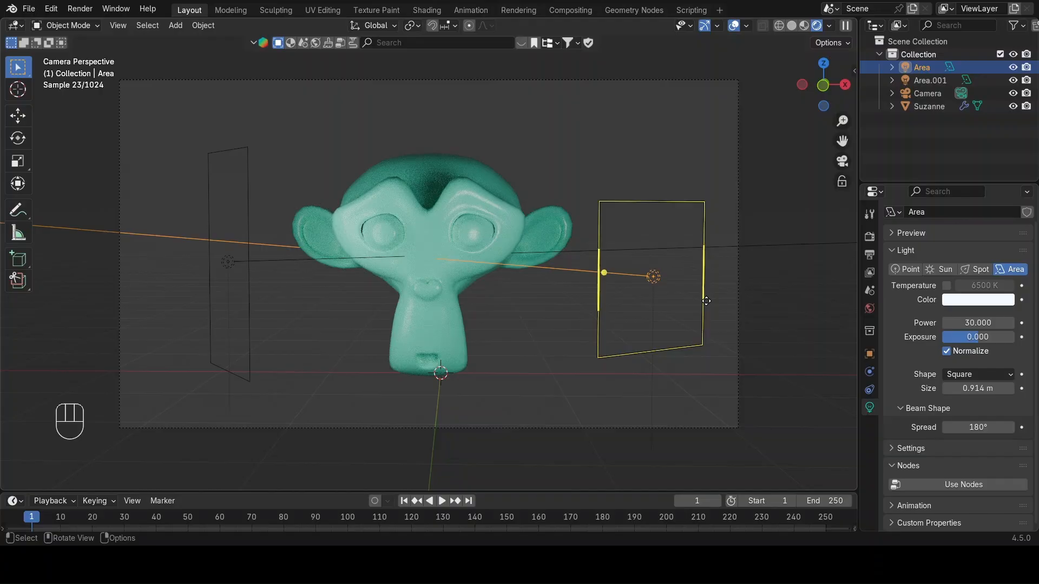
key(r)
key(z)
click(718, 315)
click(717, 316)
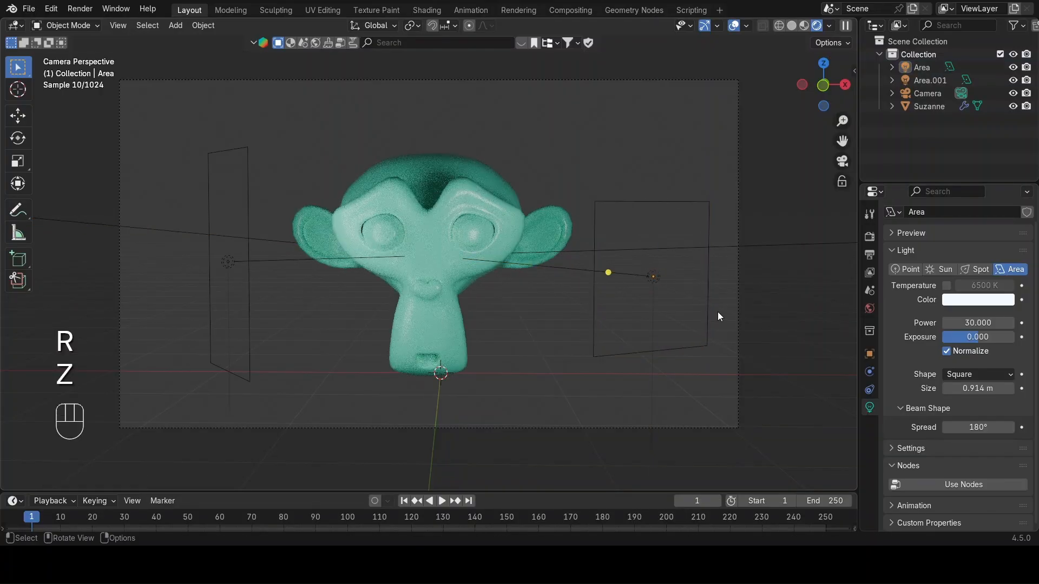
key(g)
key(g)
click(664, 279)
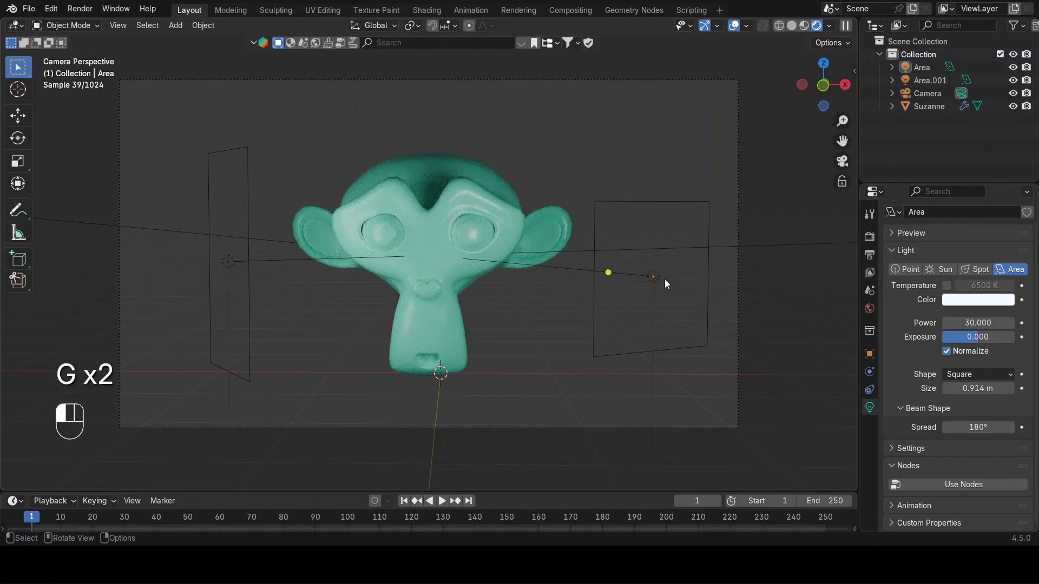
Duplicate the original area light and move the copy along its local Z to behind the head.
middle_drag(744, 308, 663, 308)
middle_drag(481, 262, 473, 238)
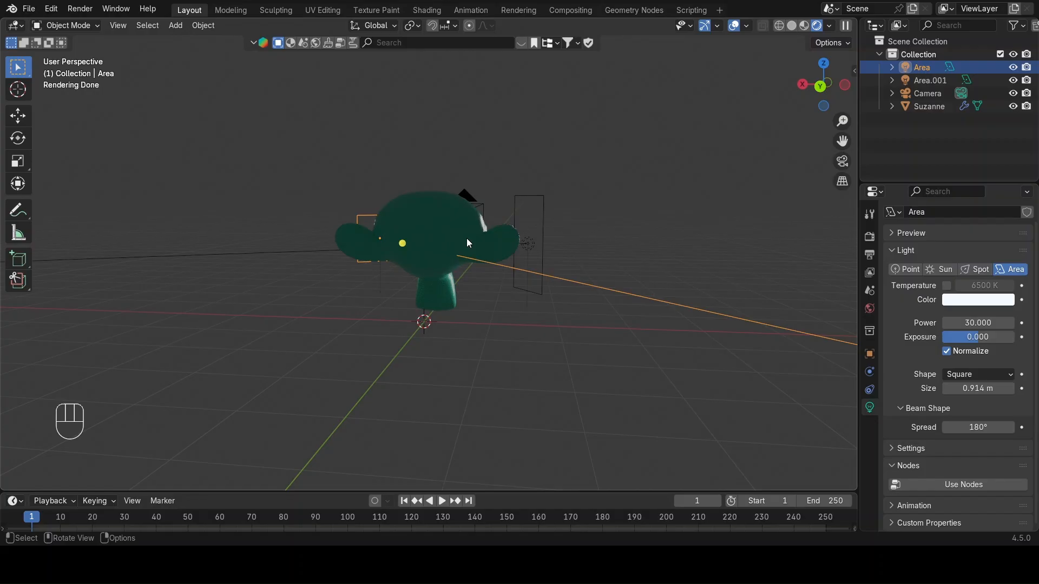
click(523, 251)
middle_drag(446, 300, 167, 311)
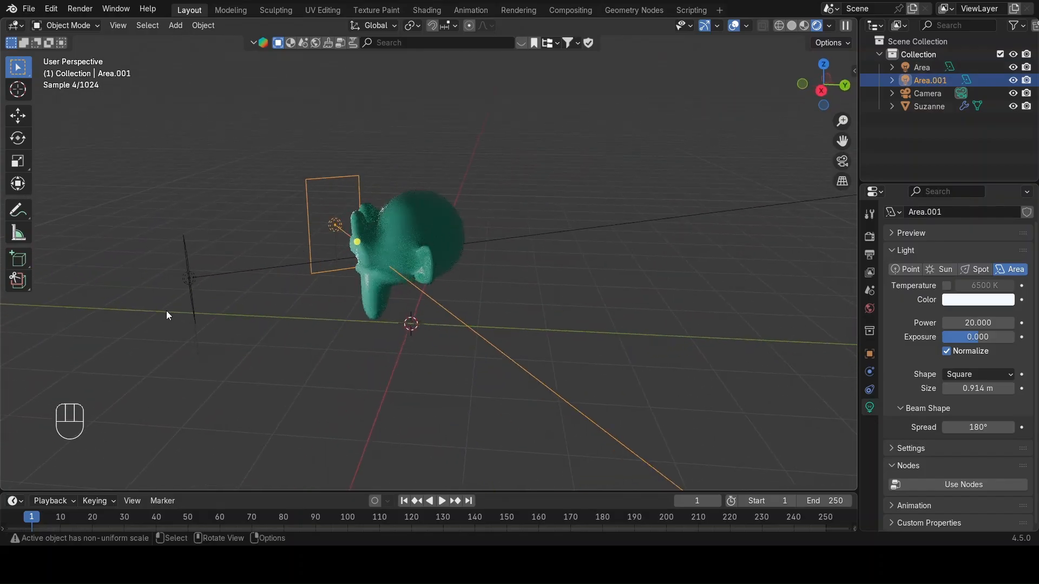
click(200, 280)
key(shift+d)
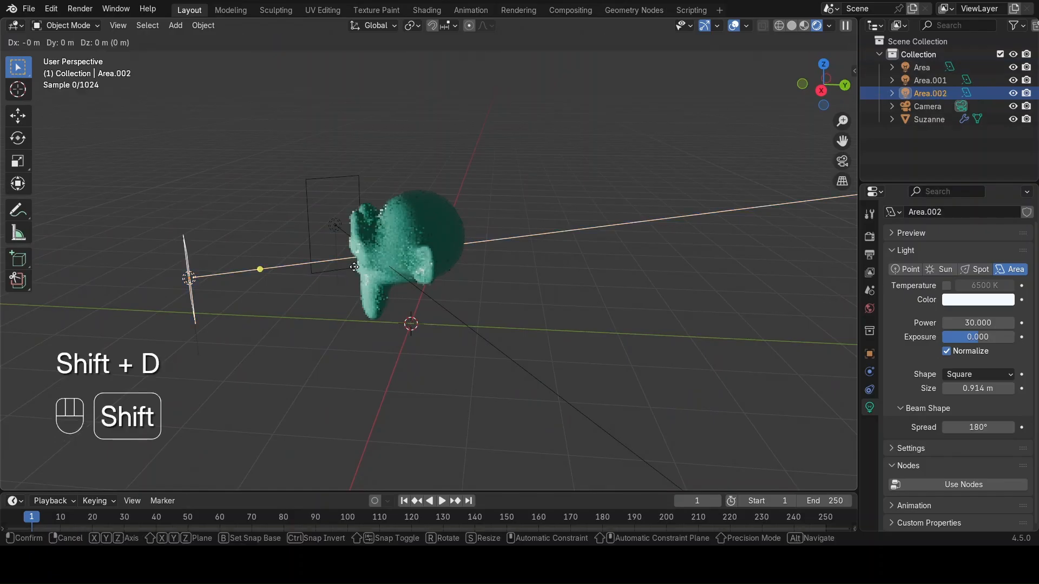
key(z)
key(z)
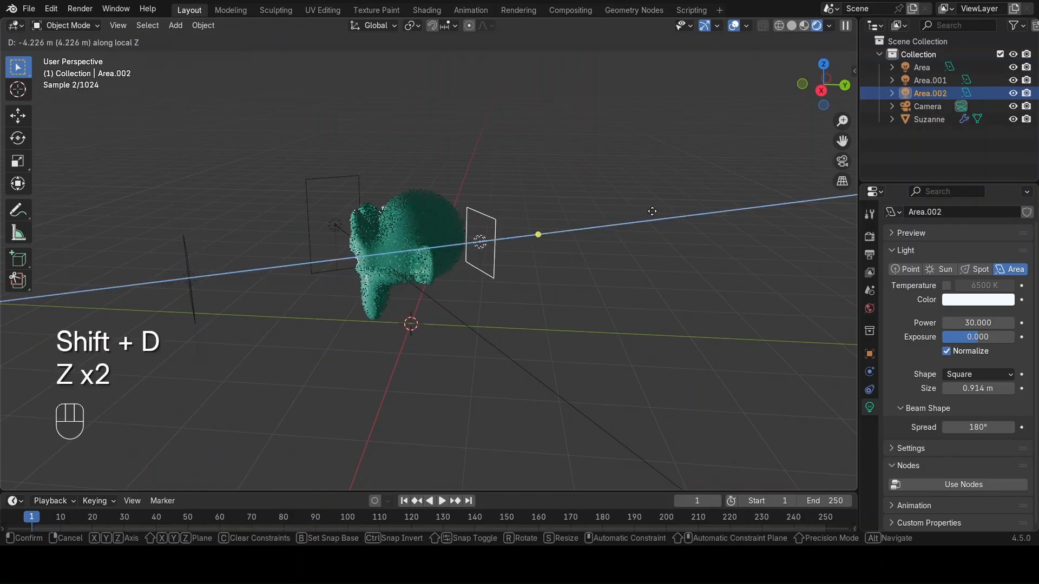
click(683, 209)
Rotate the copied light behind the head about global Z so that it aims at the back of the head.
middle_drag(664, 245, 561, 290)
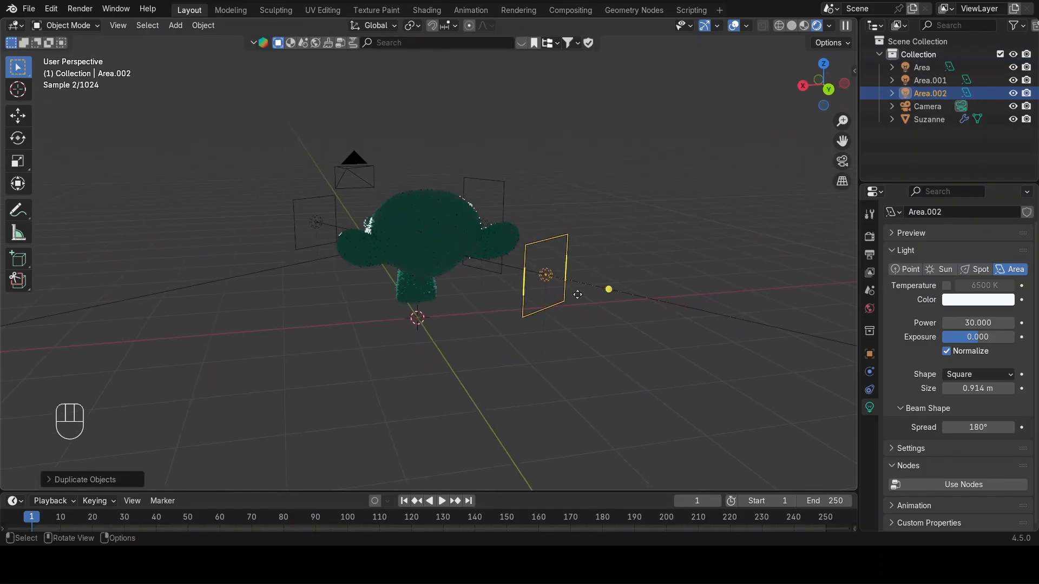
key(r)
key(z)
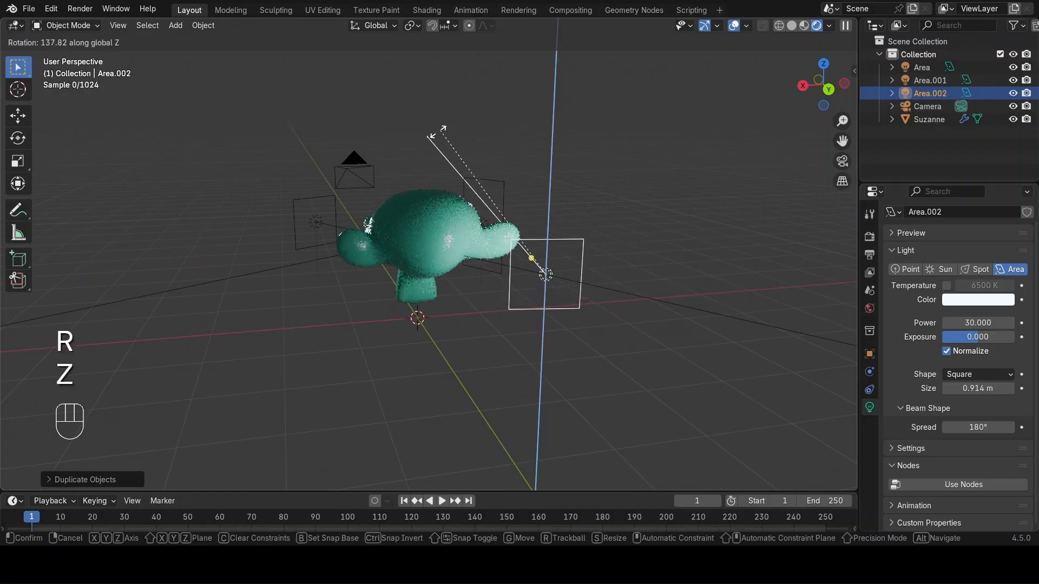
click(400, 215)
Reposition the rear area light along its local Z axis.
middle_drag(564, 318, 671, 320)
key(g)
key(x)
key(z)
key(z)
click(624, 288)
Move the tall front area light (Area.001) along its local Z, farther away from the head.
middle_drag(627, 287, 353, 342)
click(353, 342)
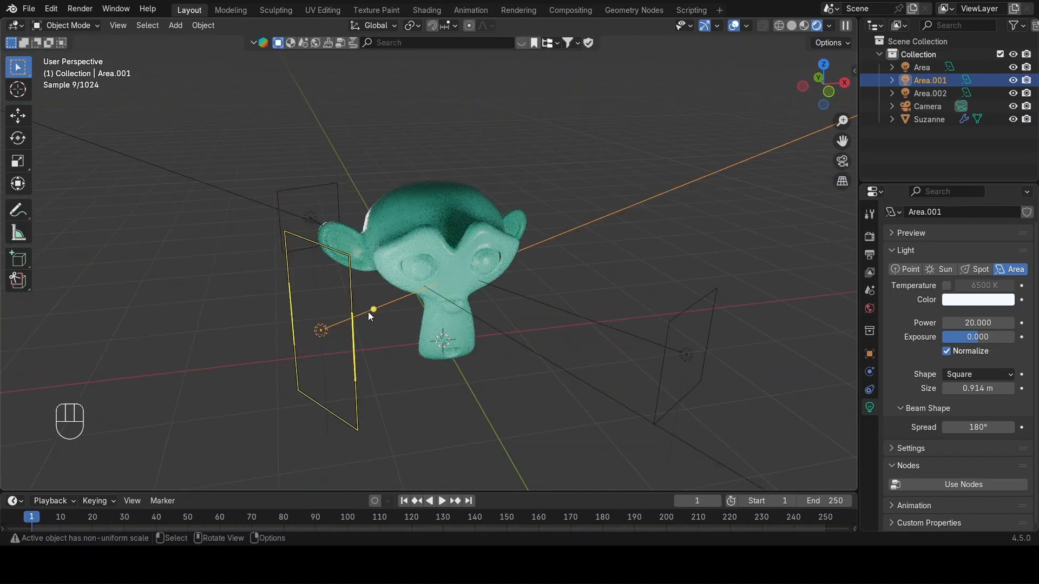
key(g)
key(z)
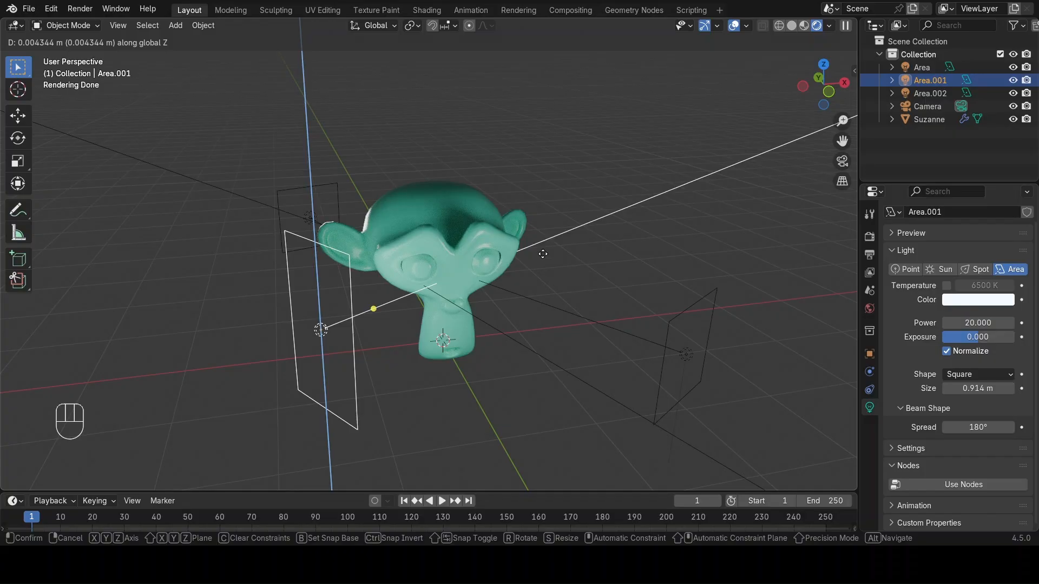
key(z)
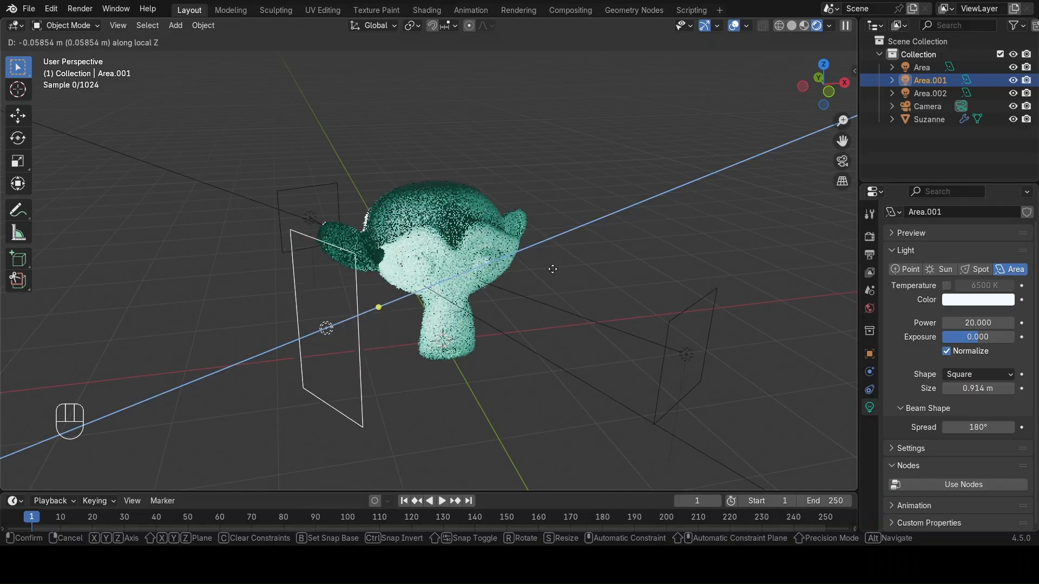
click(523, 285)
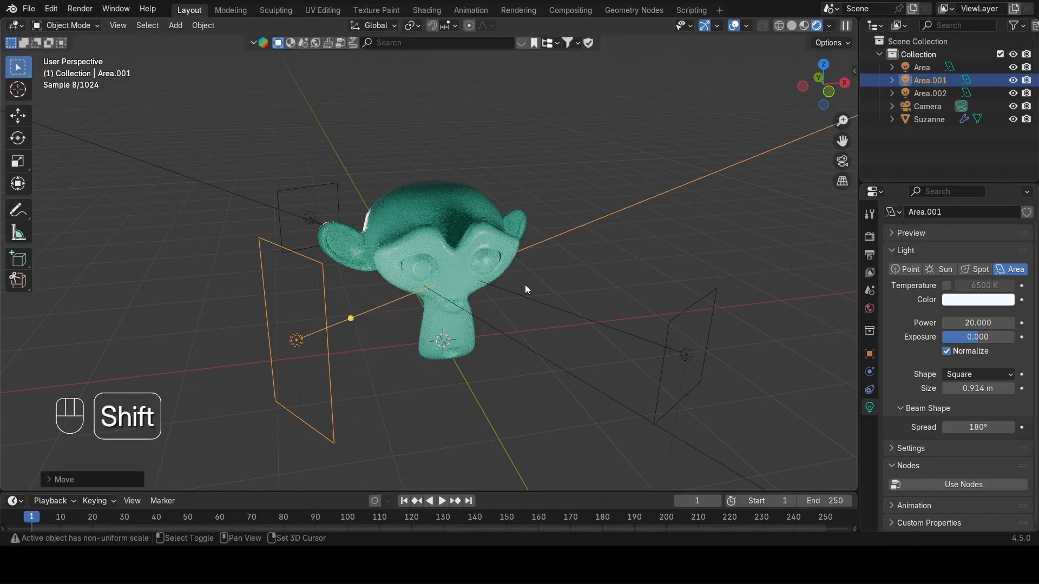
Duplicate the tall front area light and move the copy along its local Z past the opposite side of the head.
key(shift+d)
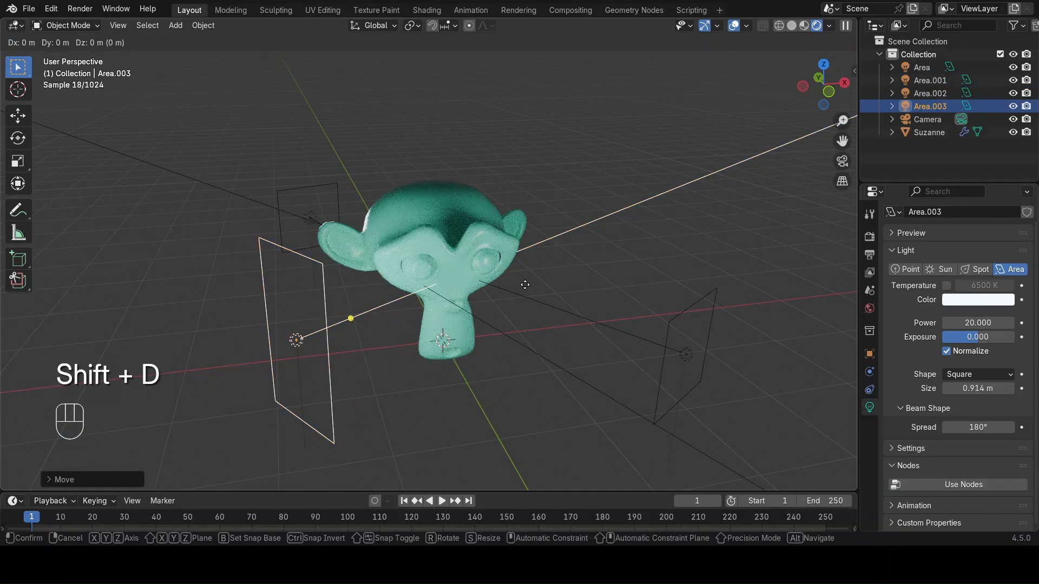
key(z)
key(z)
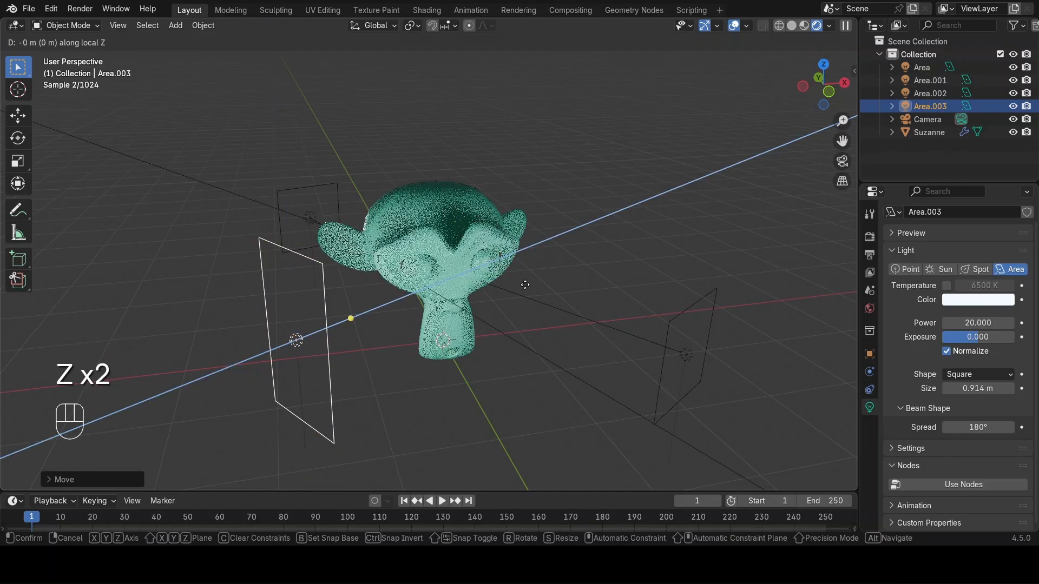
click(788, 123)
Rotate the new tall light about global Z to face the head and check the lighting through the camera.
middle_drag(771, 277, 693, 334)
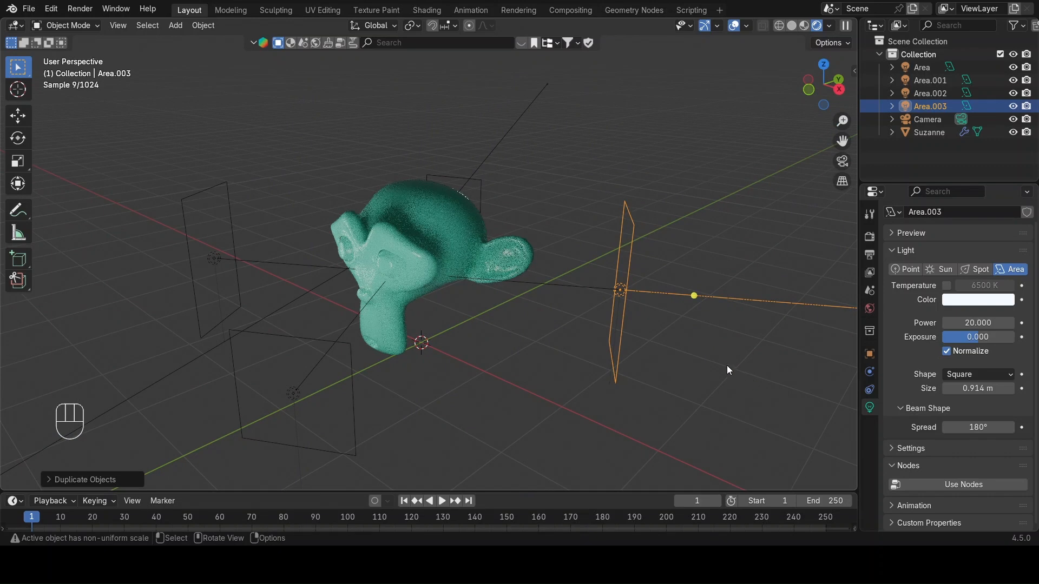
key(r)
key(z)
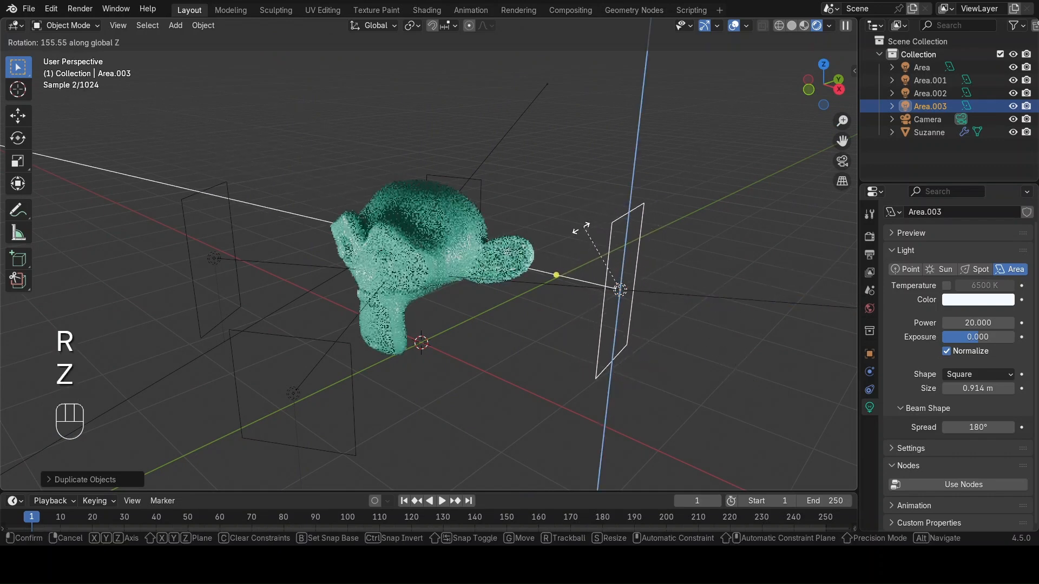
click(570, 253)
middle_drag(570, 254, 476, 310)
click(841, 161)
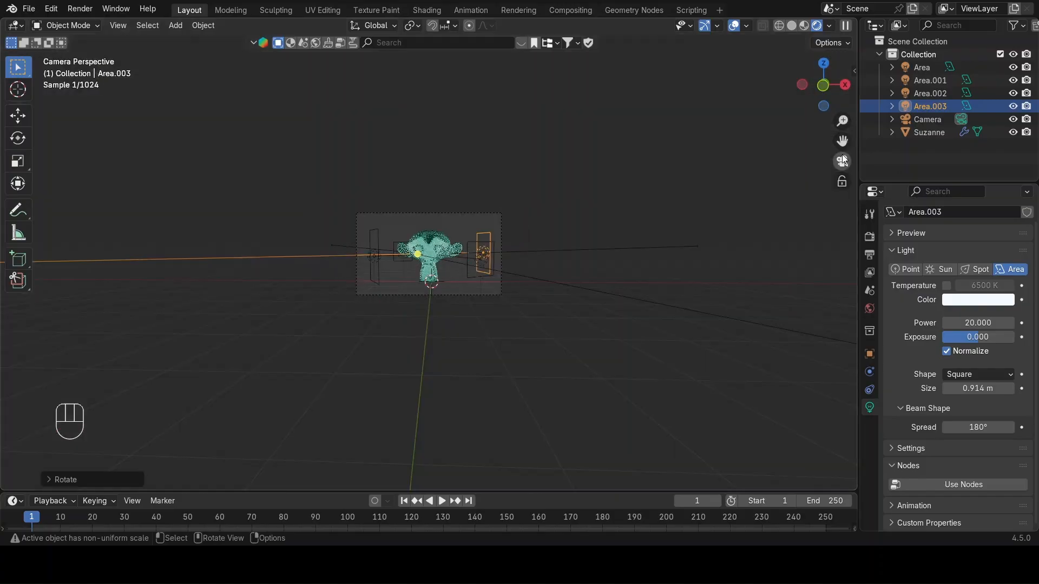
key(Home)
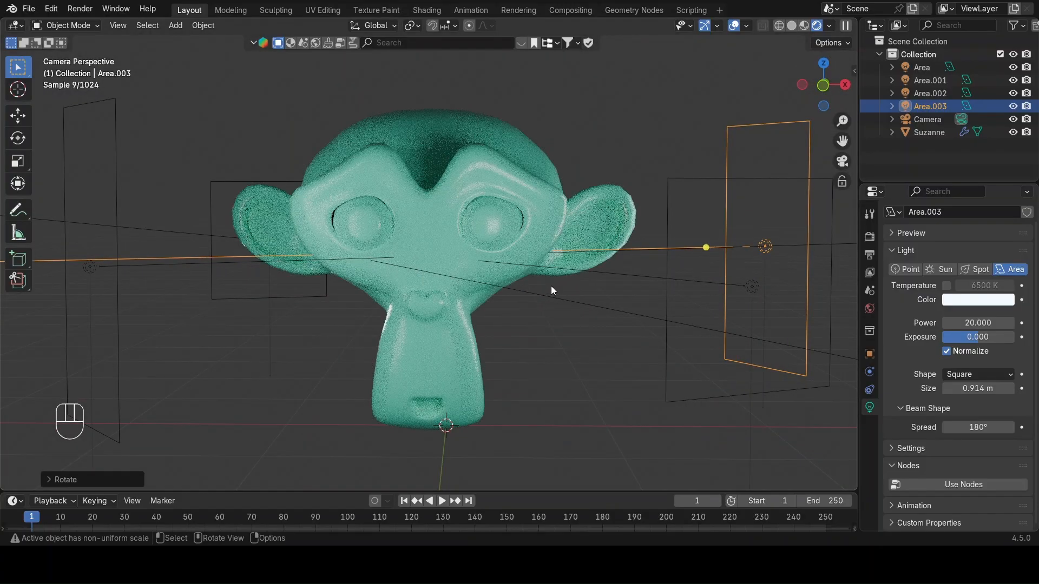
scroll(556, 284, down, 2)
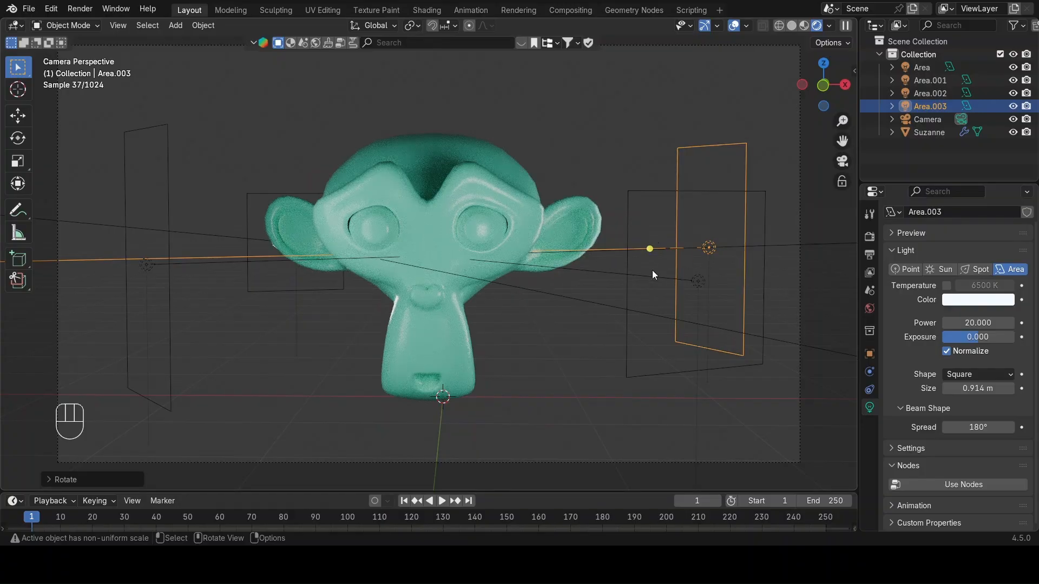
Scale the first rear area light (Area.002) taller along global Z.
middle_drag(644, 269, 293, 252)
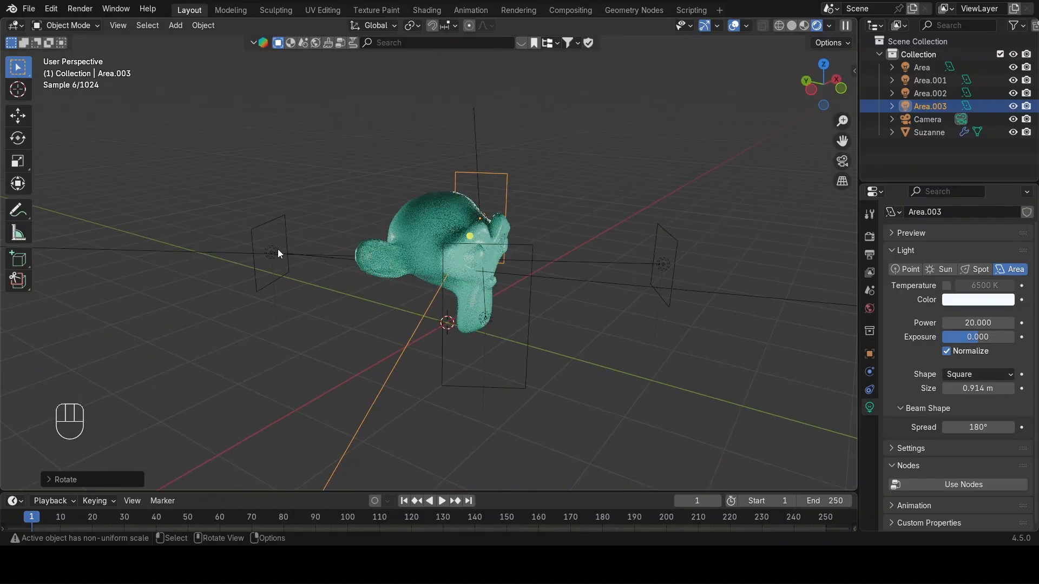
click(293, 259)
key(s)
key(z)
click(694, 387)
click(683, 382)
Examine the arrangement of the four area lights and the surrounding empty scene from several distances and angles.
middle_drag(667, 374, 581, 378)
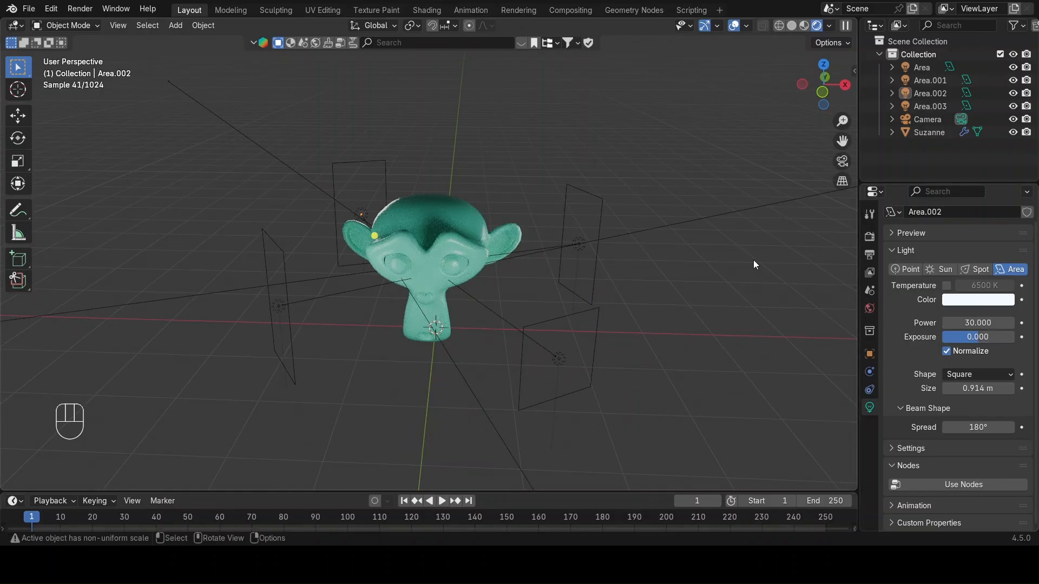
middle_drag(753, 258, 644, 237)
scroll(533, 245, down, 12)
drag(302, 187, 790, 429)
click(260, 180)
scroll(401, 252, up, 6)
middle_drag(414, 261, 485, 293)
scroll(485, 293, up, 3)
scroll(485, 294, down, 5)
drag(563, 191, 630, 271)
middle_drag(631, 270, 531, 154)
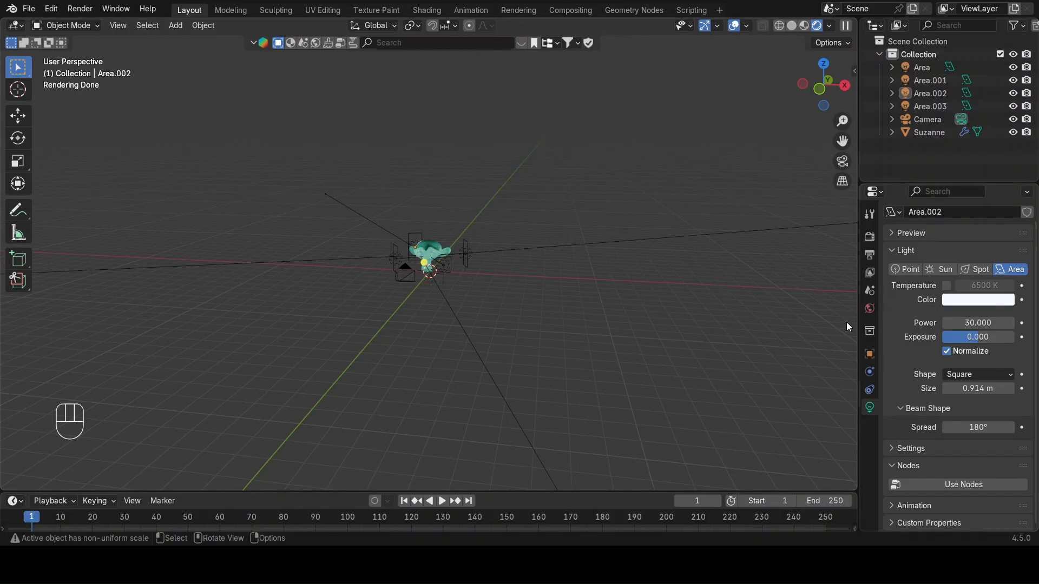
Darken the world background color to a value of 0.005 and check the result through the camera.
click(870, 308)
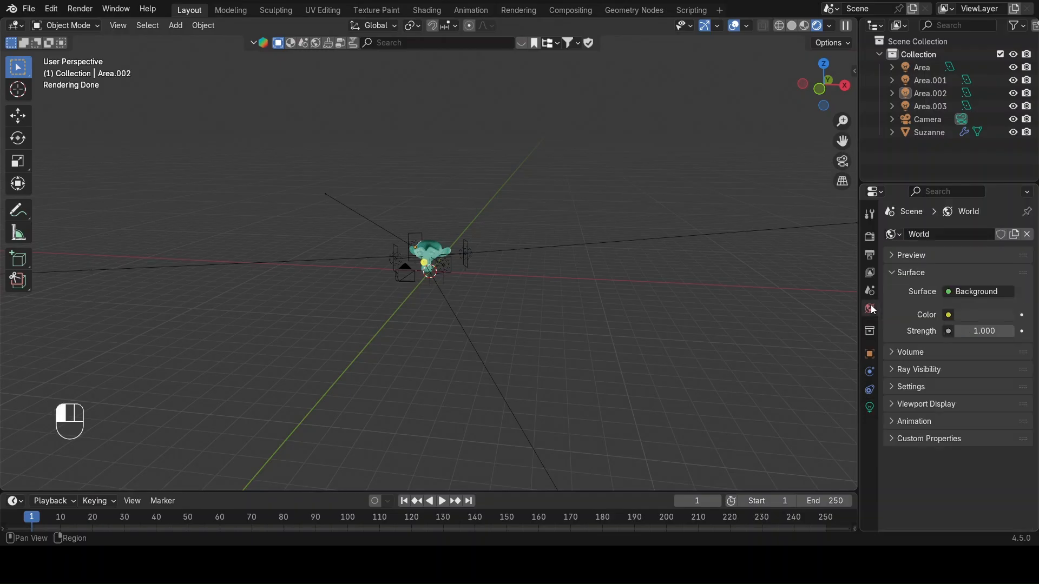
click(988, 315)
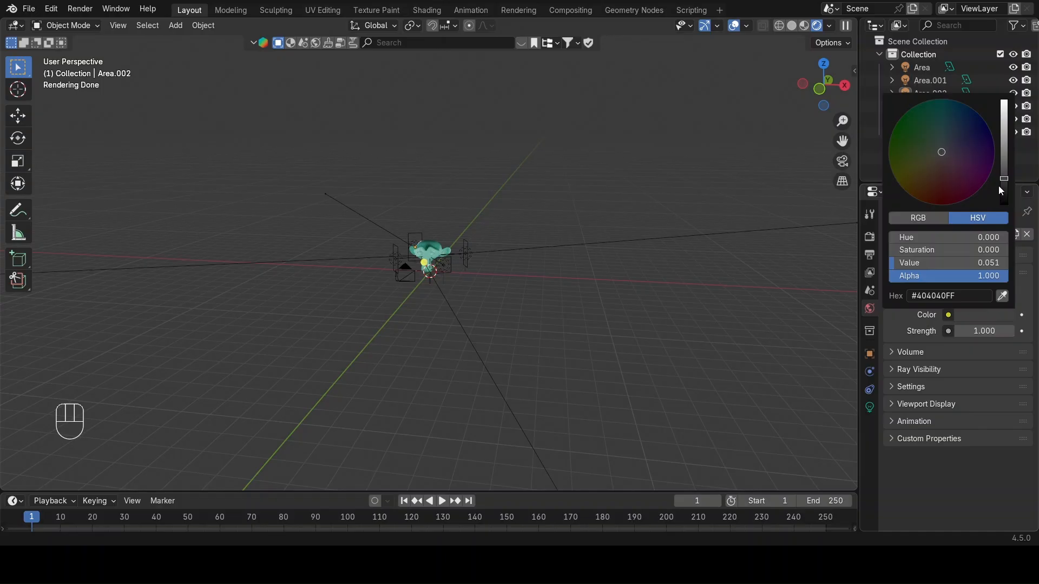
drag(1006, 182, 1003, 200)
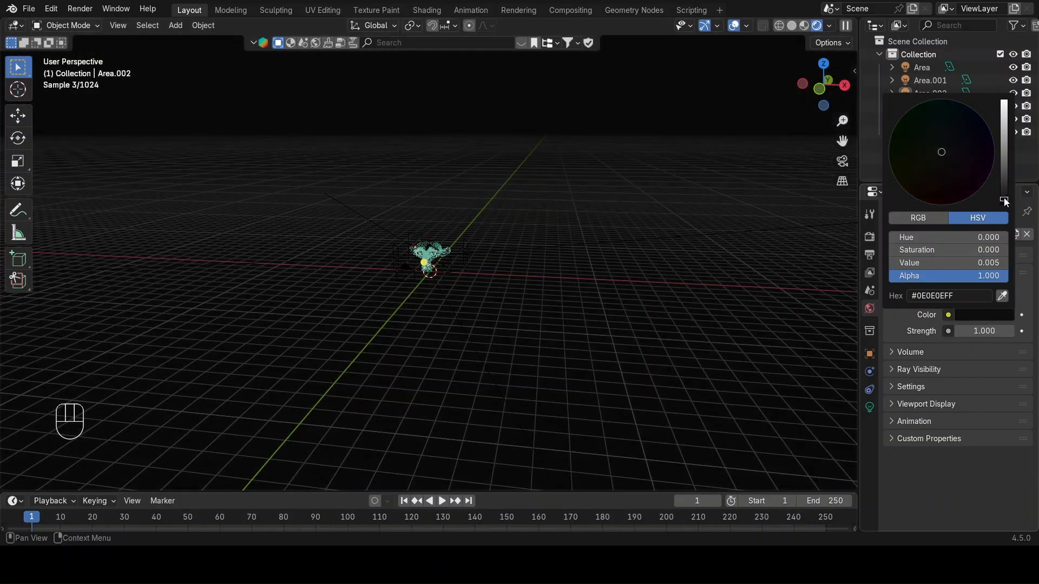
click(845, 163)
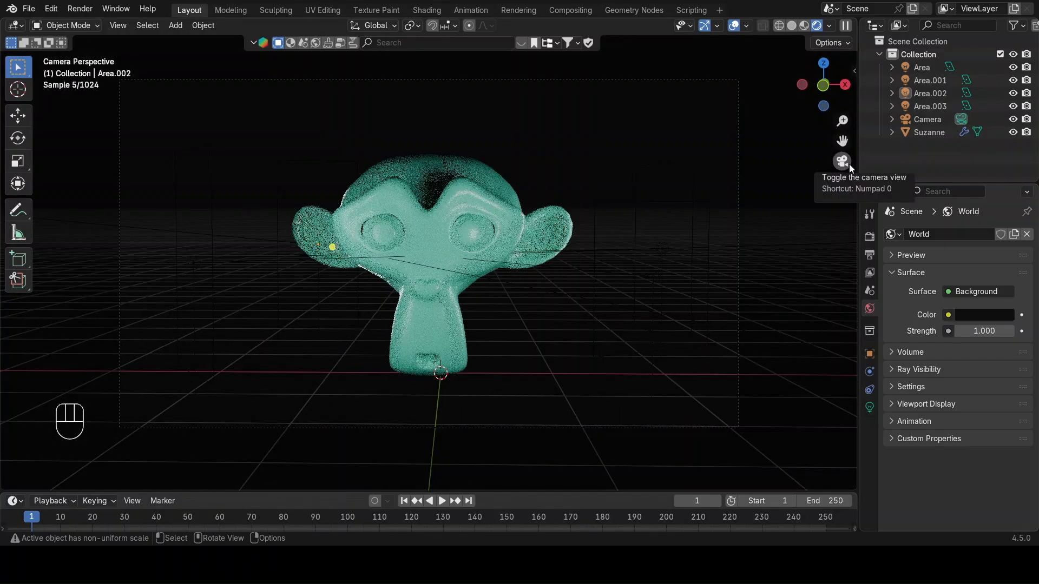
click(634, 269)
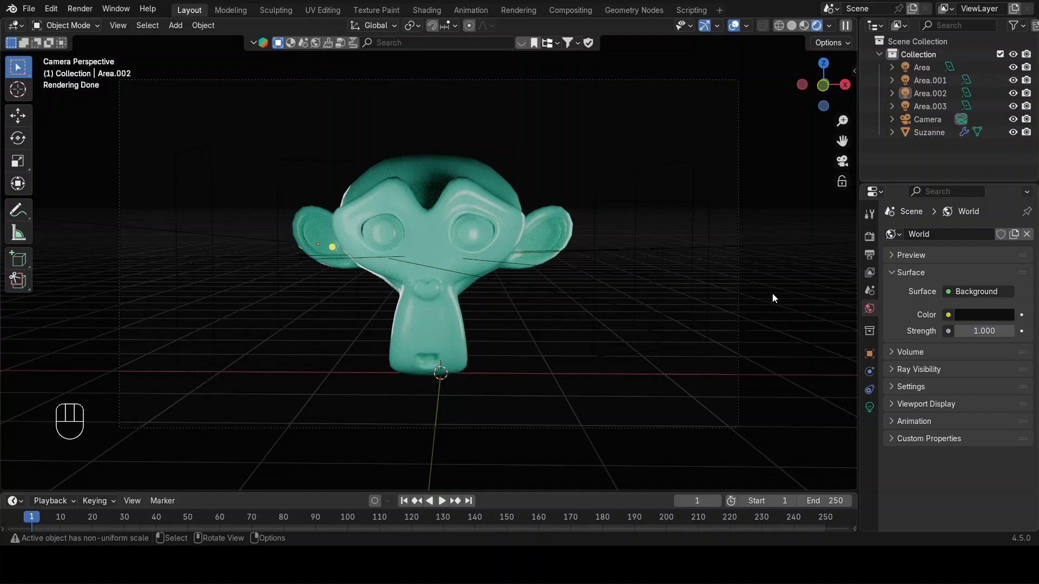
Try a white world background color and darken it back to nearly black.
click(967, 315)
drag(1003, 200, 1006, 128)
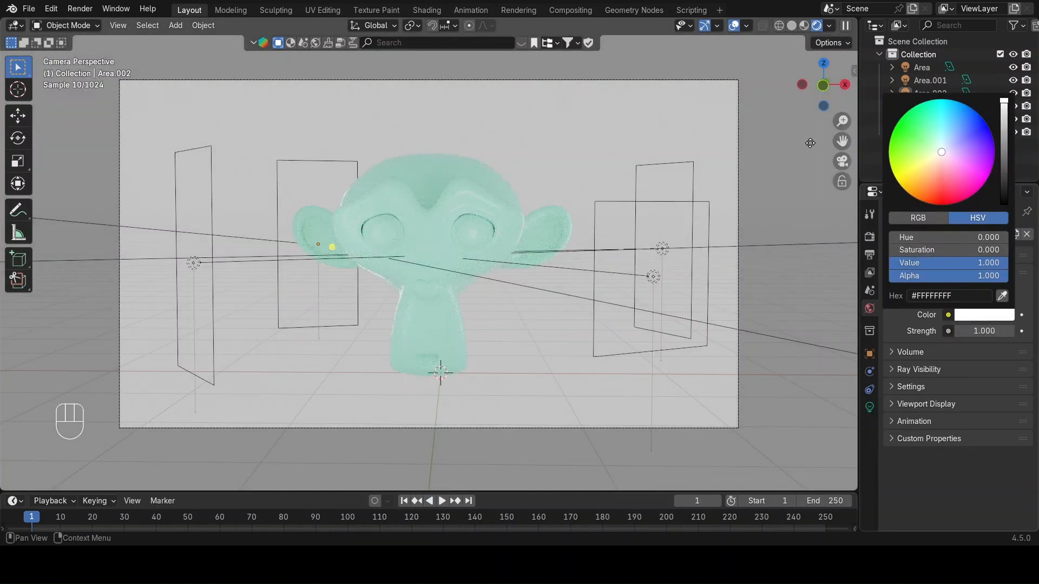
click(966, 316)
drag(1006, 109, 1003, 193)
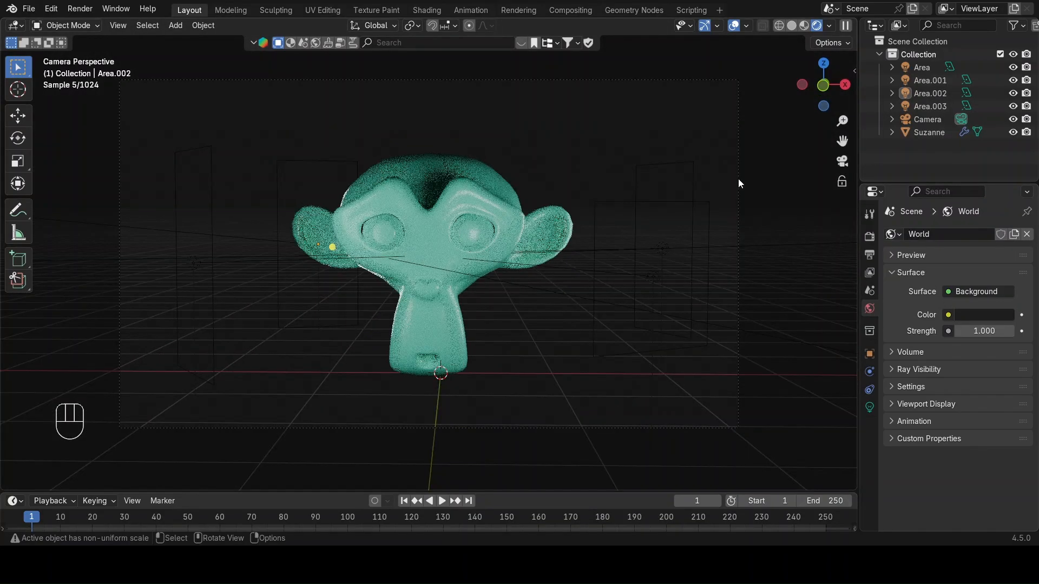
Try a world background strength of 0, restore it to 1, and check the scene in and out of the camera view.
mouse_move(985, 331)
mouse_down()
mouse_move(1011, 331)
mouse_move(965, 331)
mouse_up()
click(979, 332)
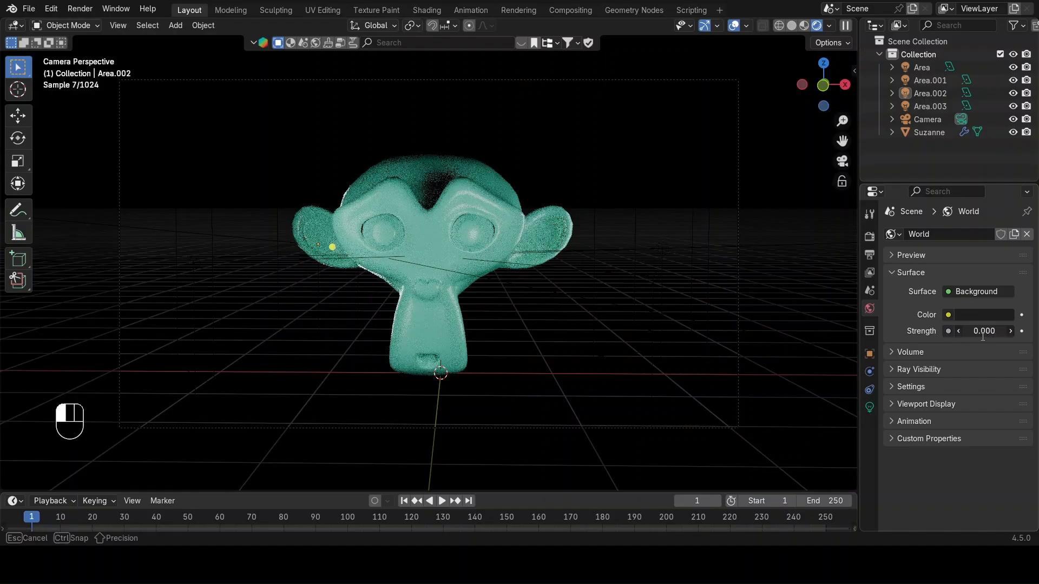
text(1)
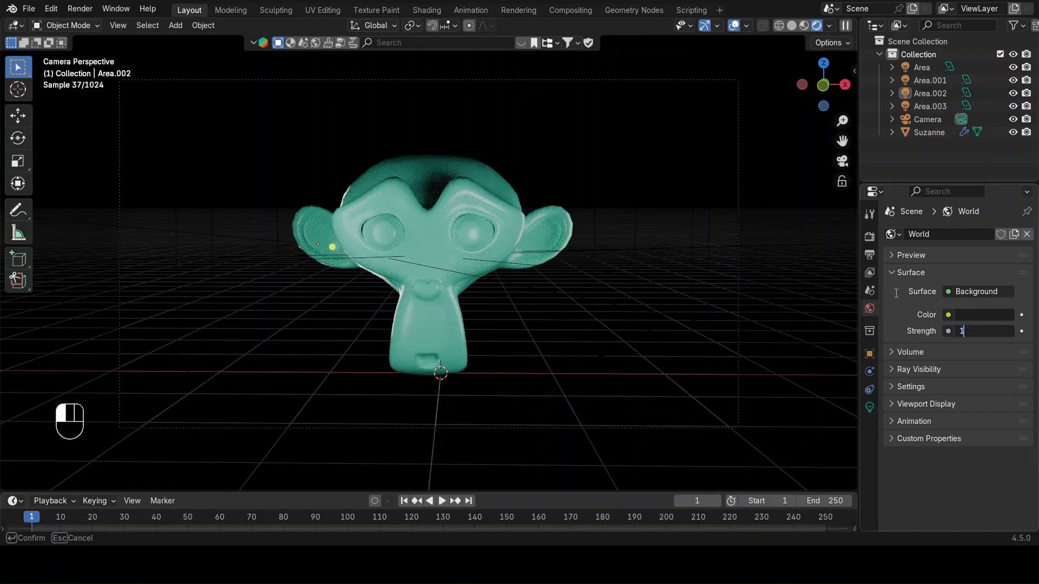
key(Return)
scroll(534, 203, down, 6)
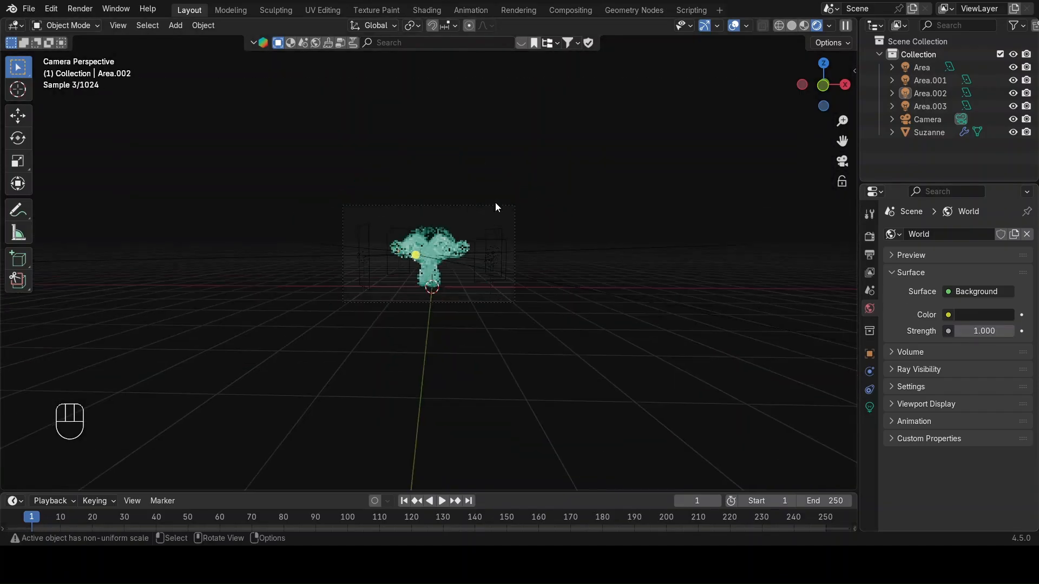
click(842, 161)
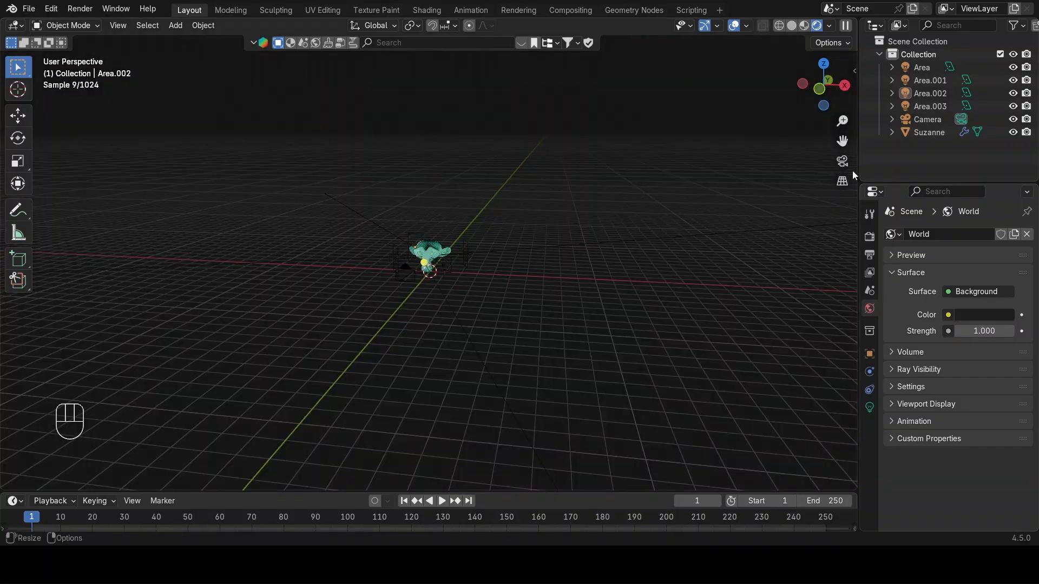
click(841, 161)
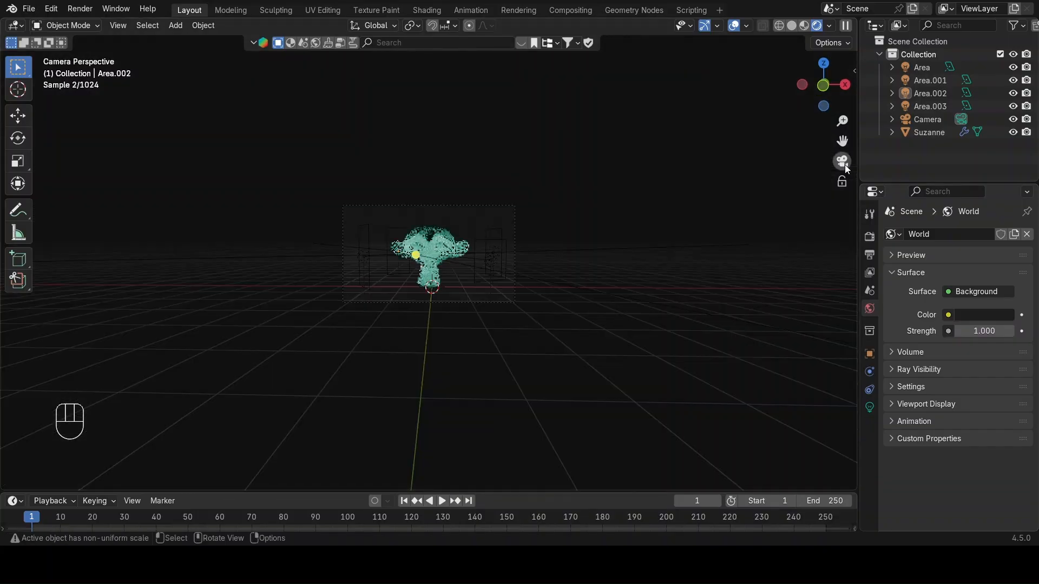
Set the Cycles viewport sampling to a maximum of 500 samples in the render settings.
click(871, 239)
scroll(930, 262, down, 5)
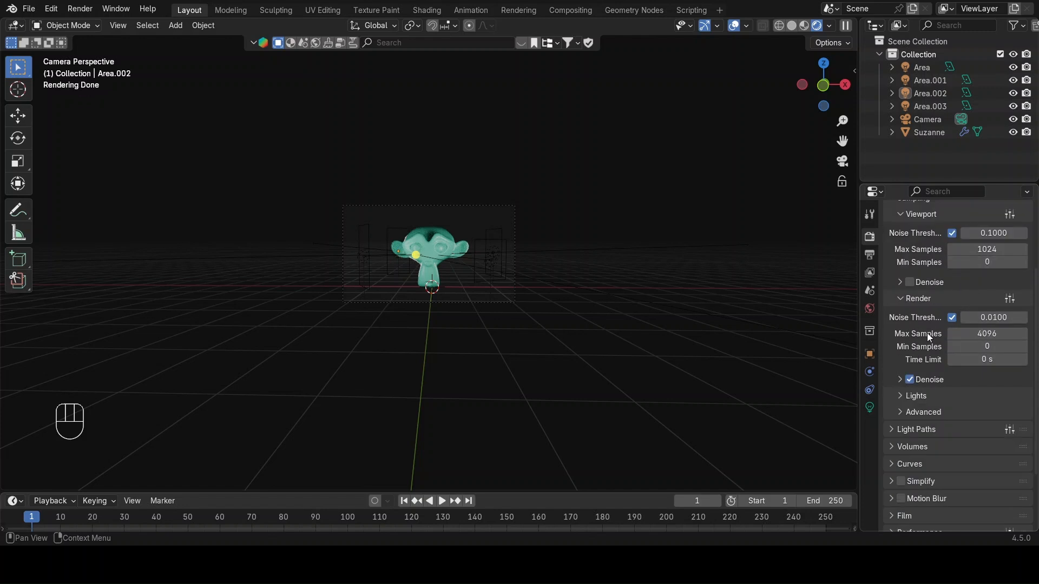
scroll(920, 301, up, 1)
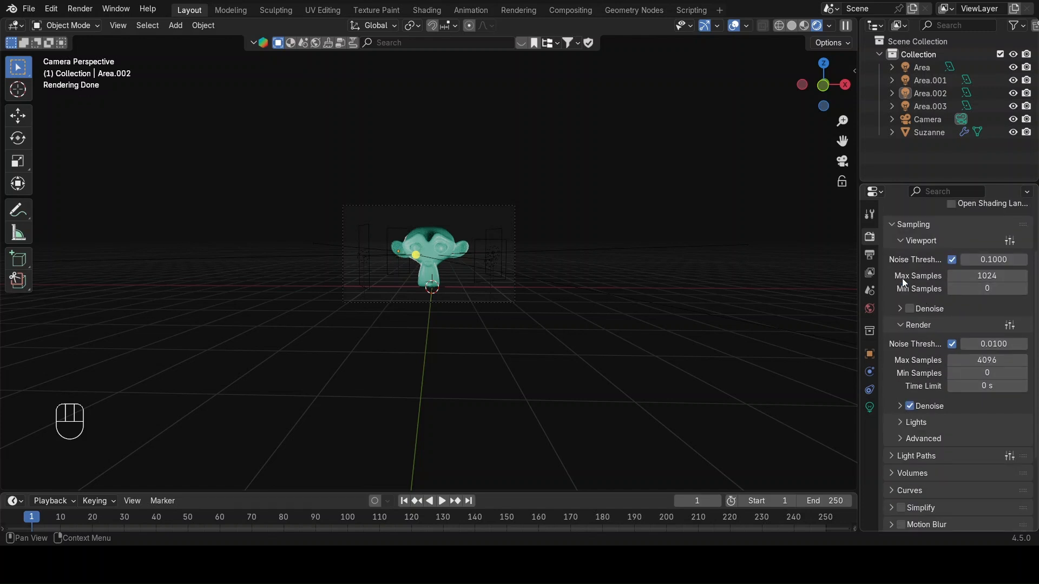
click(982, 276)
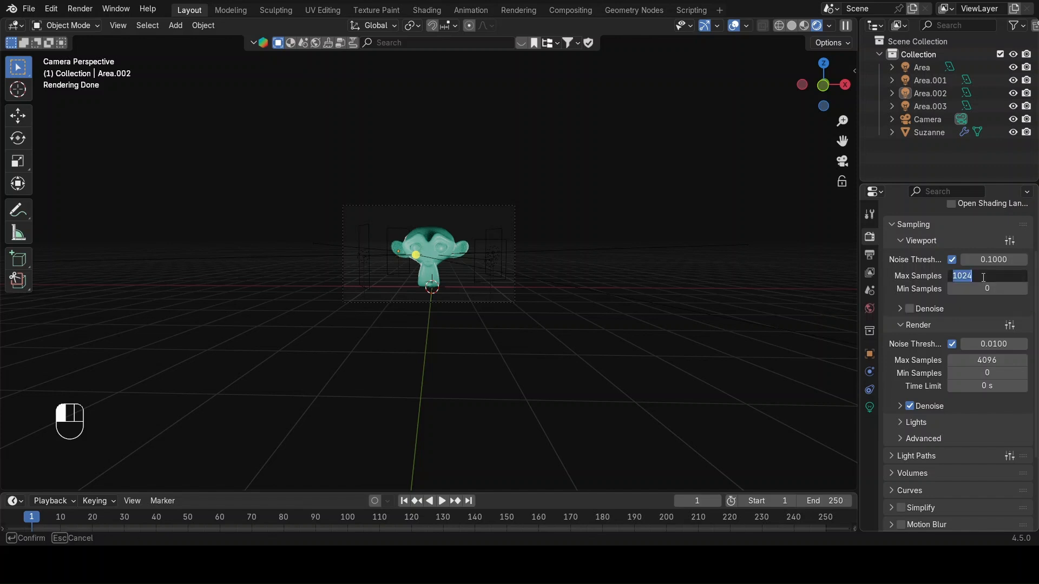
text(500)
key(Return)
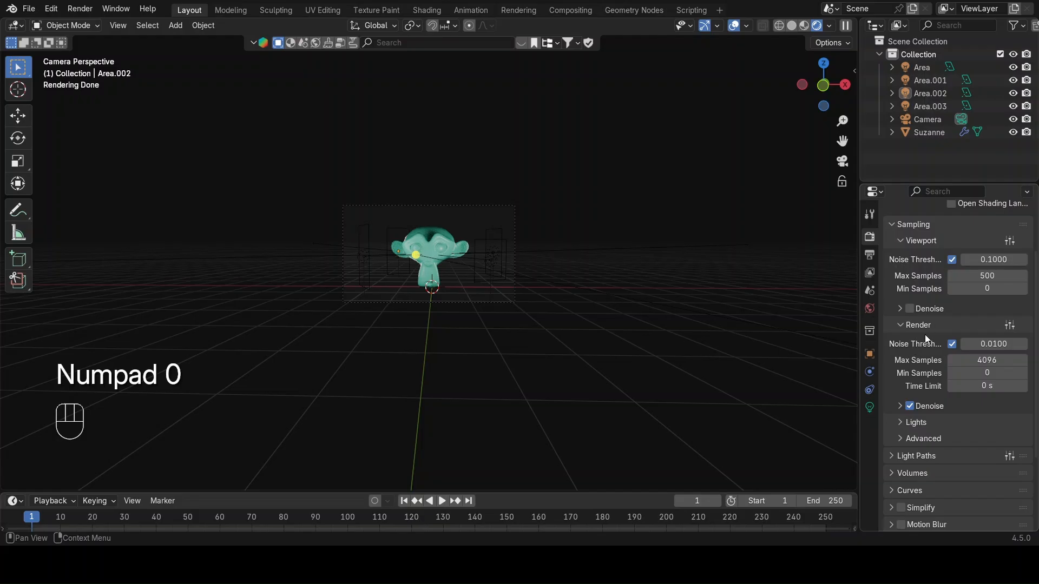
Set the maximum samples for the final render to 500 and look over the remaining render settings.
click(988, 360)
text(500)
click(912, 342)
scroll(917, 336, down, 5)
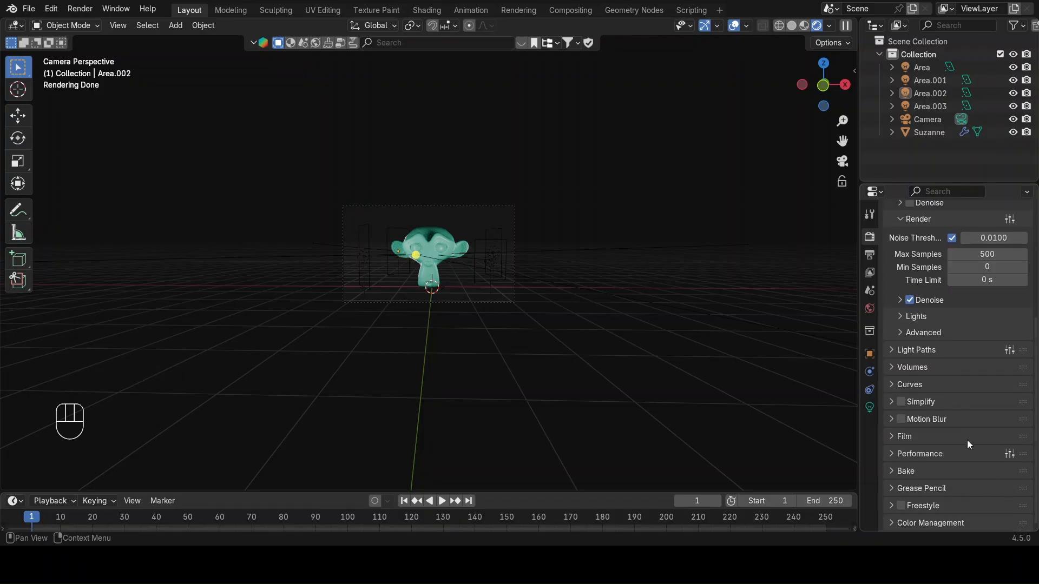
scroll(945, 407, up, 8)
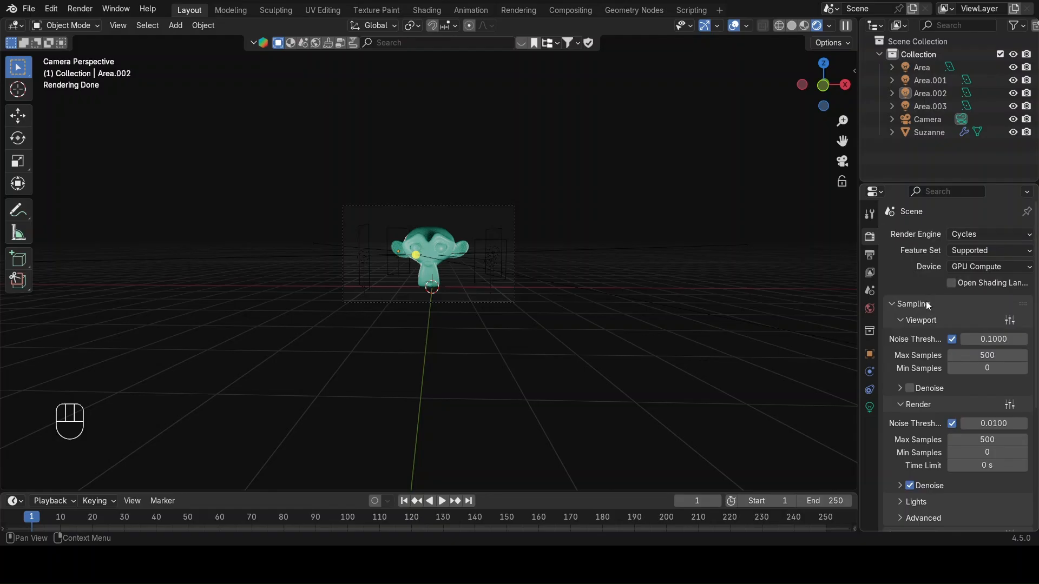
scroll(930, 281, down, 8)
scroll(979, 271, up, 2)
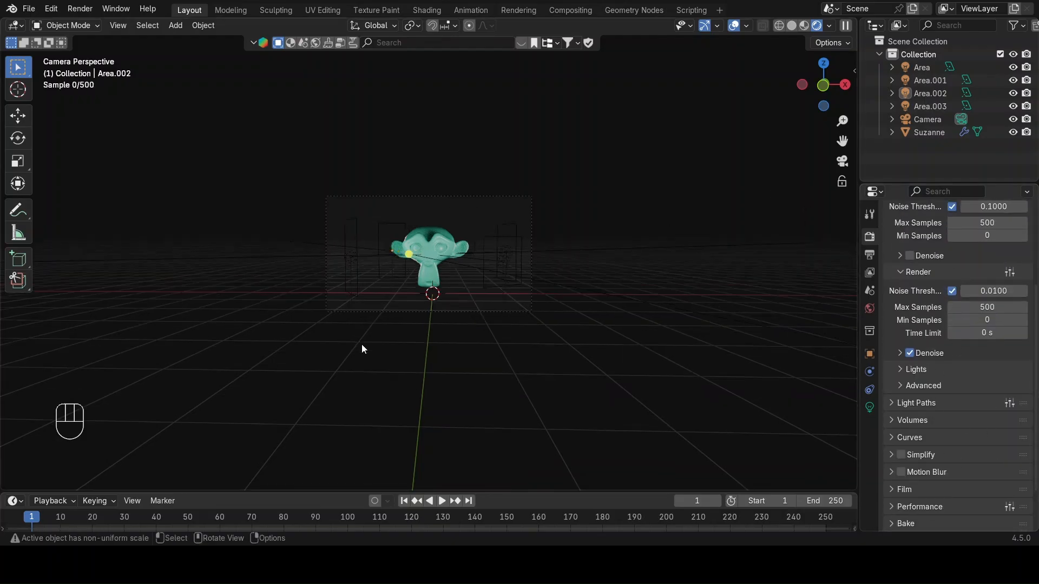
Fit the camera frame to the viewport and start rendering the still image of the monkey head.
key(Home)
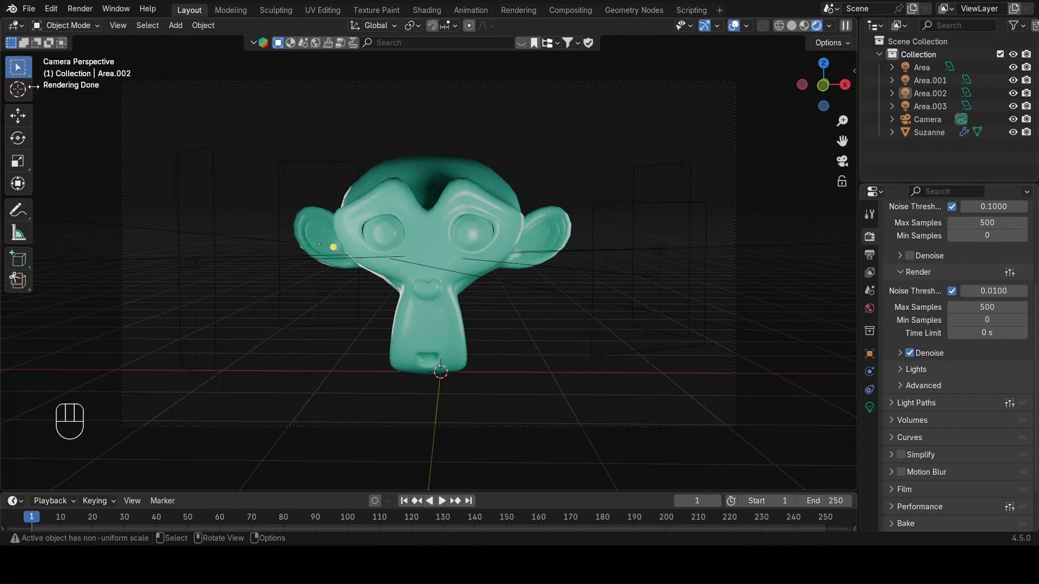
click(79, 10)
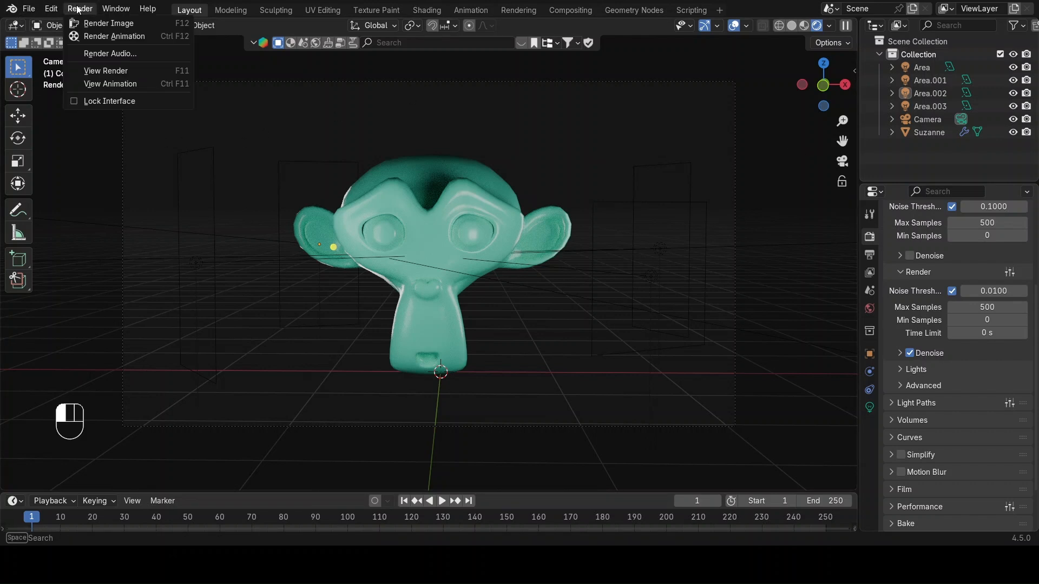
click(81, 11)
click(79, 10)
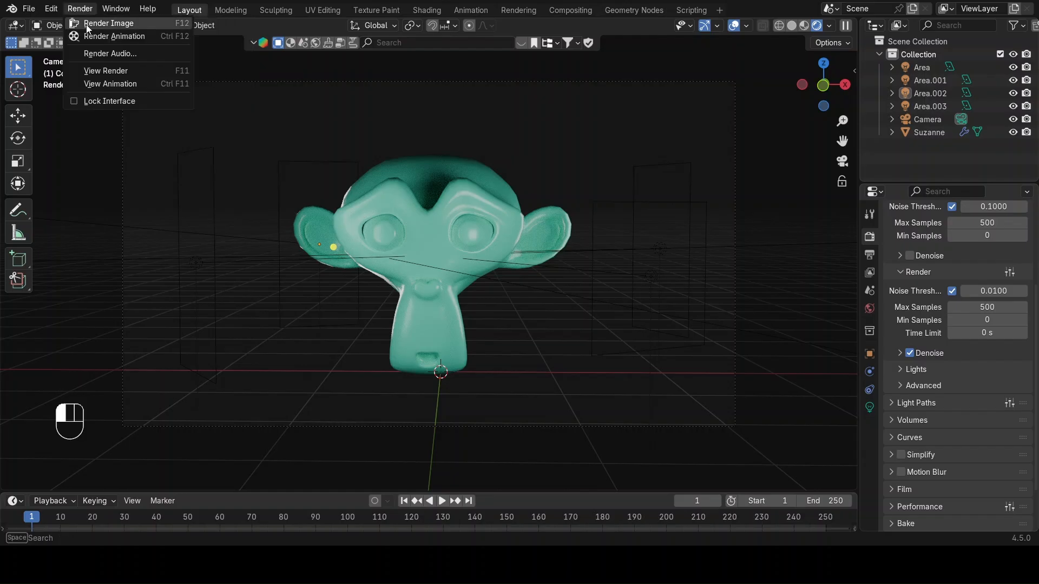
click(117, 23)
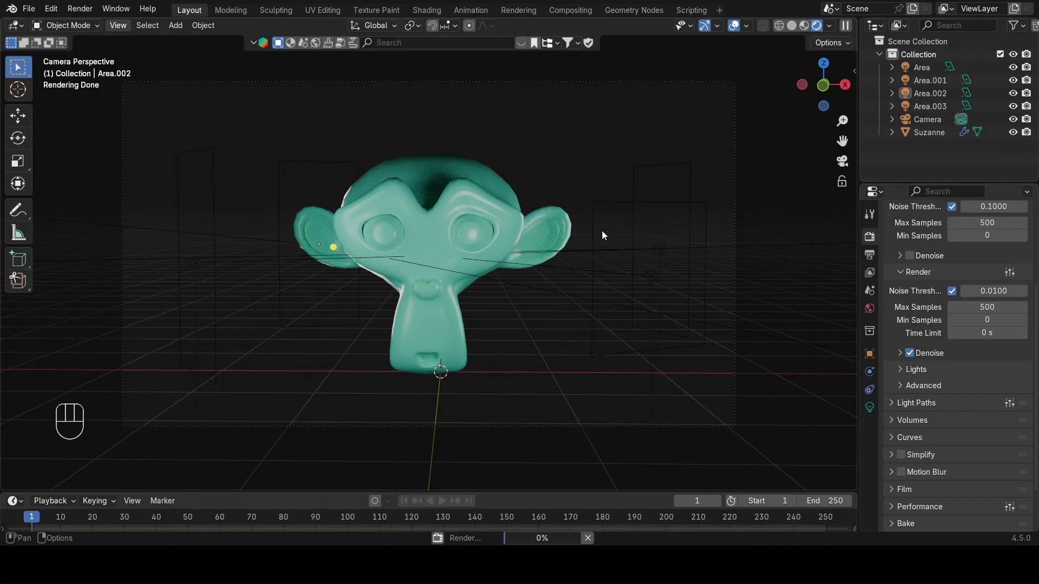